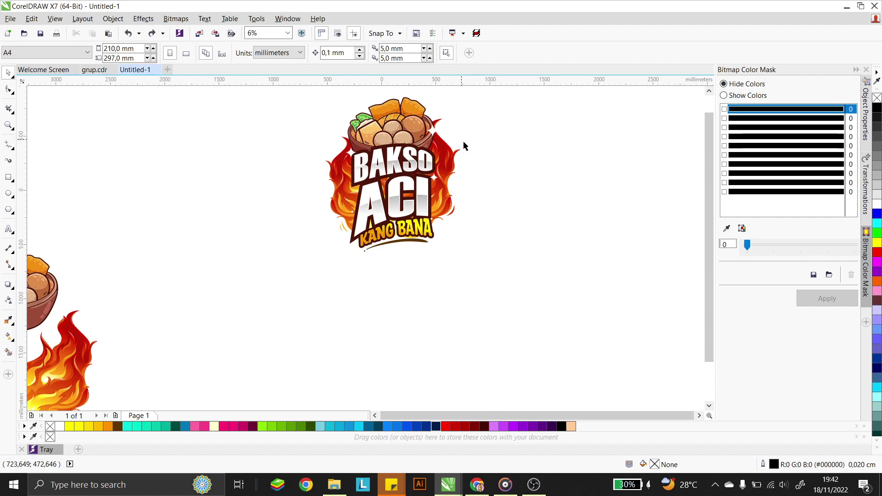
- Examine the parts of the finished BAKSO ACI KANG BANA logo: the flame bitmaps, the food bowl illustration and the lettering
{"action": "left_click", "coordinate": [711, 93]}
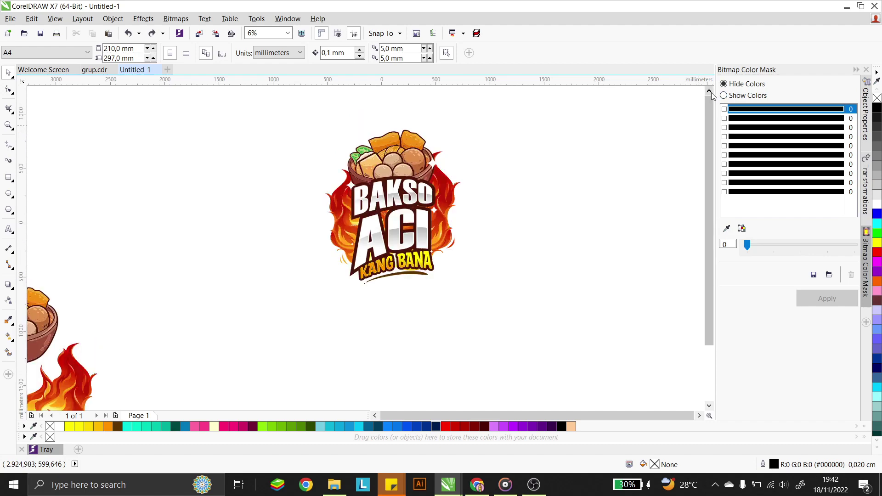
{"action": "scroll", "coordinate": [368, 167], "scroll_direction": "up", "scroll_amount": 1}
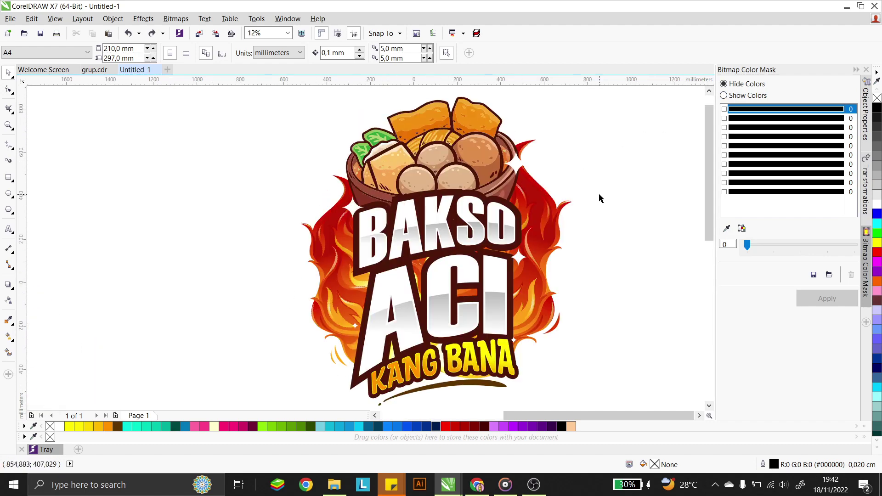
{"action": "left_click", "coordinate": [557, 210]}
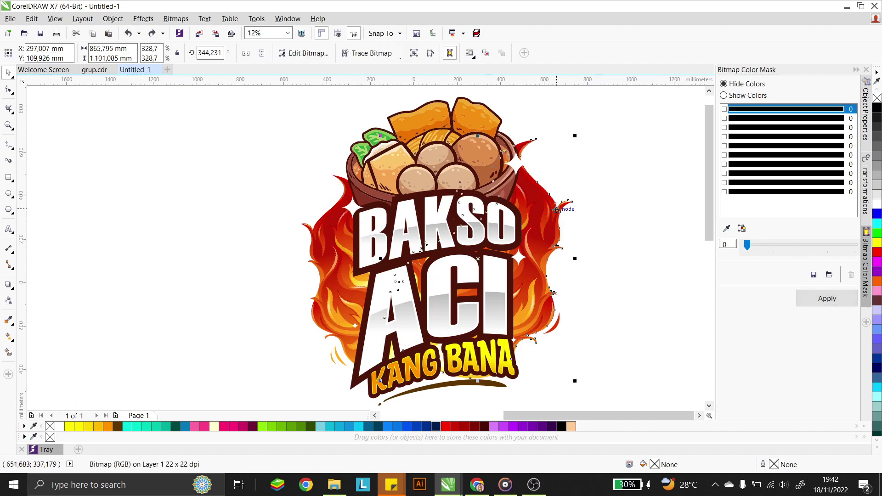
{"action": "left_click", "coordinate": [322, 261]}
{"action": "left_click", "coordinate": [420, 152]}
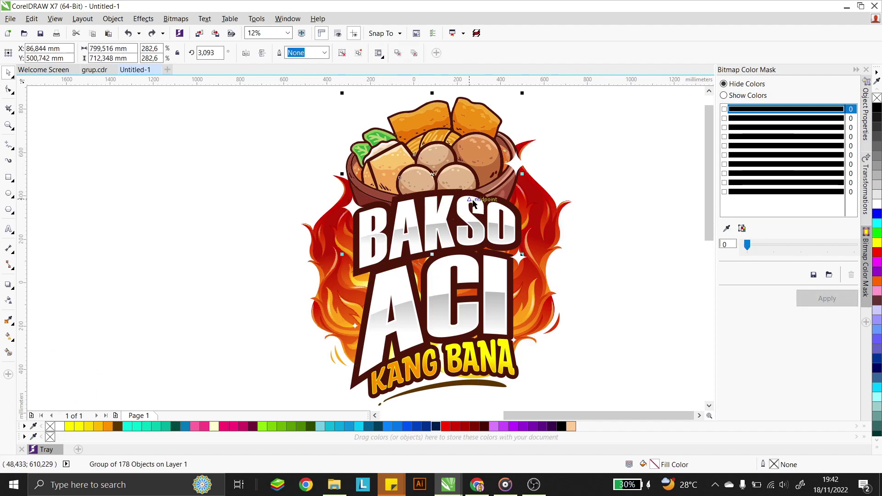
{"action": "left_click", "coordinate": [535, 216]}
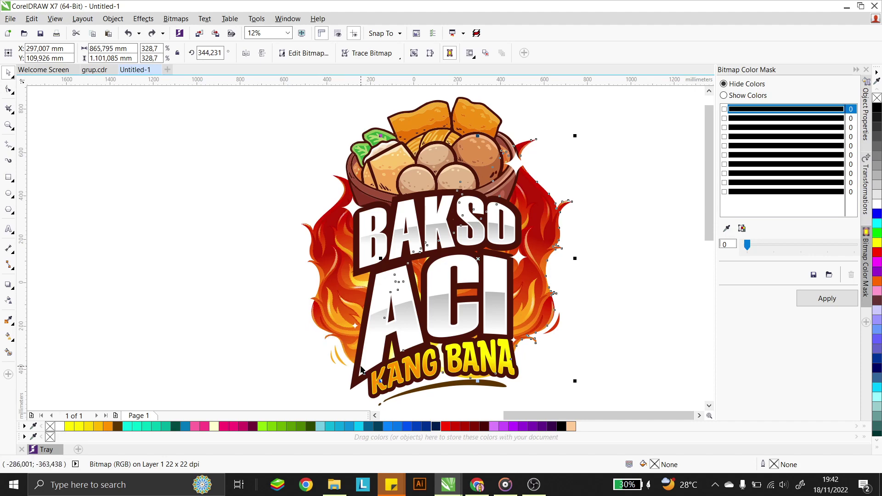
{"action": "left_click", "coordinate": [586, 225]}
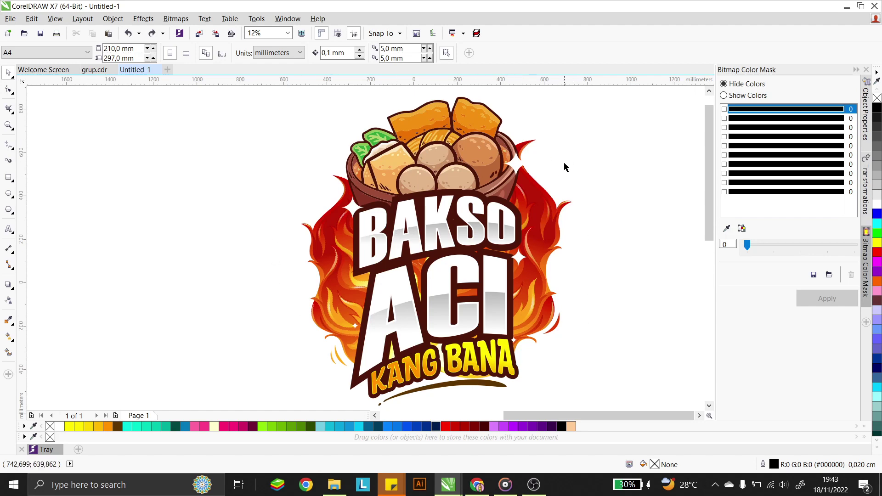
{"action": "left_click", "coordinate": [551, 198]}
{"action": "left_click", "coordinate": [573, 172]}
{"action": "left_click", "coordinate": [438, 231]}
{"action": "left_click", "coordinate": [567, 150]}
{"action": "left_click", "coordinate": [547, 211]}
{"action": "left_click", "coordinate": [496, 195]}
{"action": "left_click", "coordinate": [324, 254]}
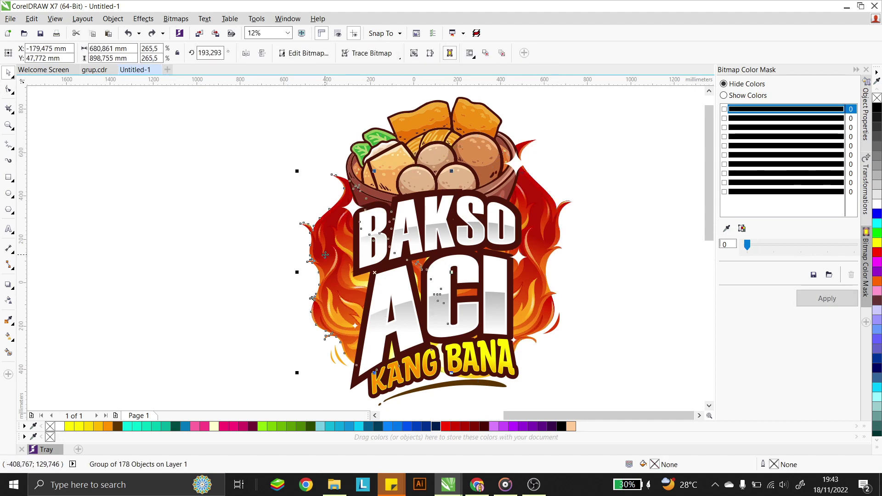
{"action": "left_click", "coordinate": [544, 208]}
{"action": "left_click", "coordinate": [583, 165]}
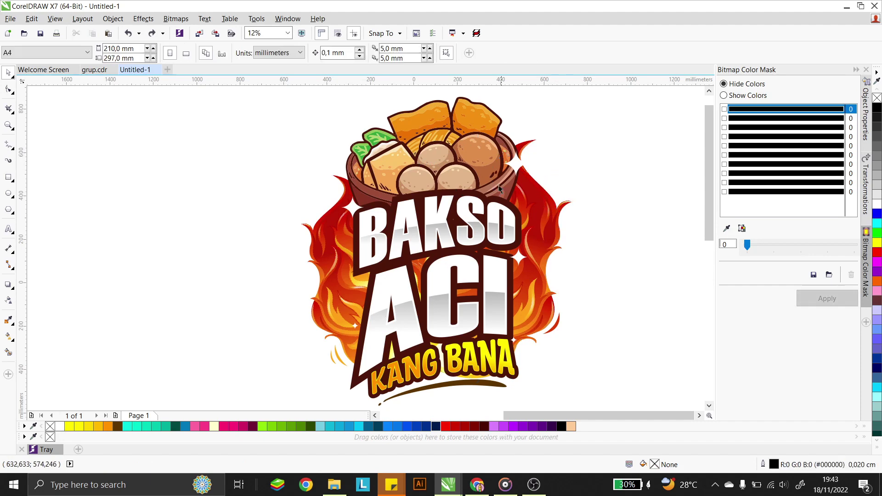
{"action": "left_click", "coordinate": [448, 223]}
{"action": "left_click", "coordinate": [452, 367]}
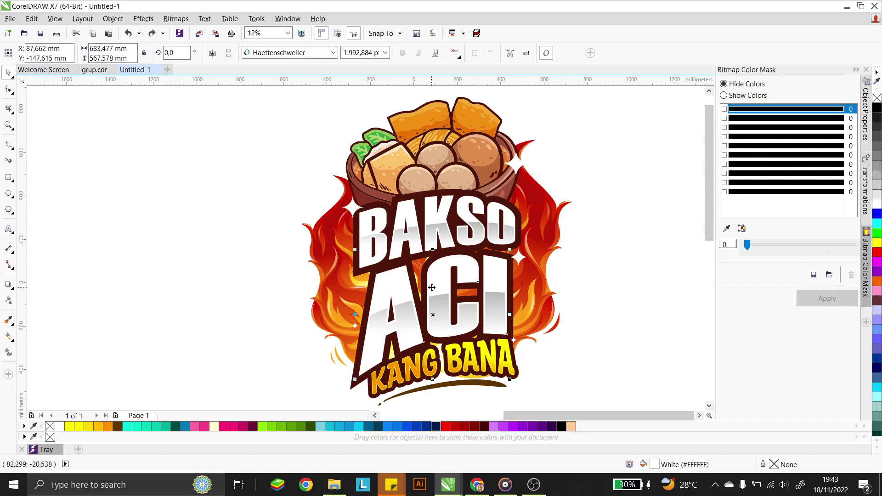
{"action": "left_click", "coordinate": [452, 367], "text": "alt"}
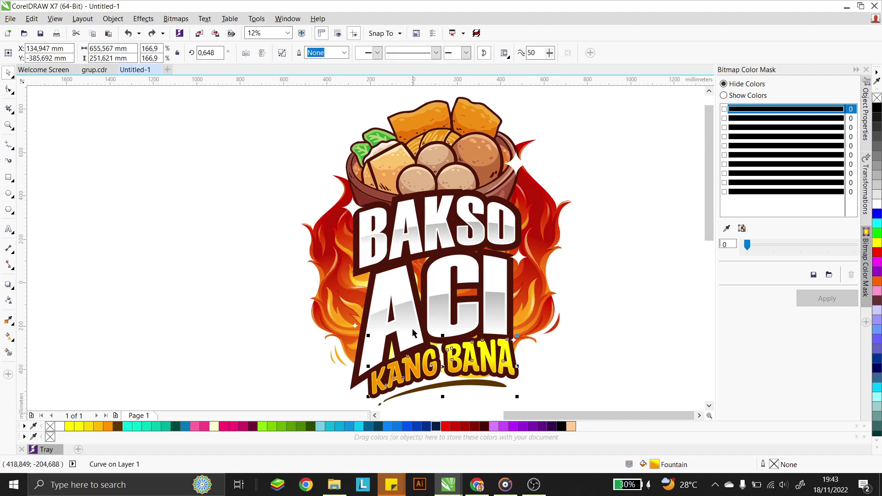
{"action": "left_click", "coordinate": [598, 181]}
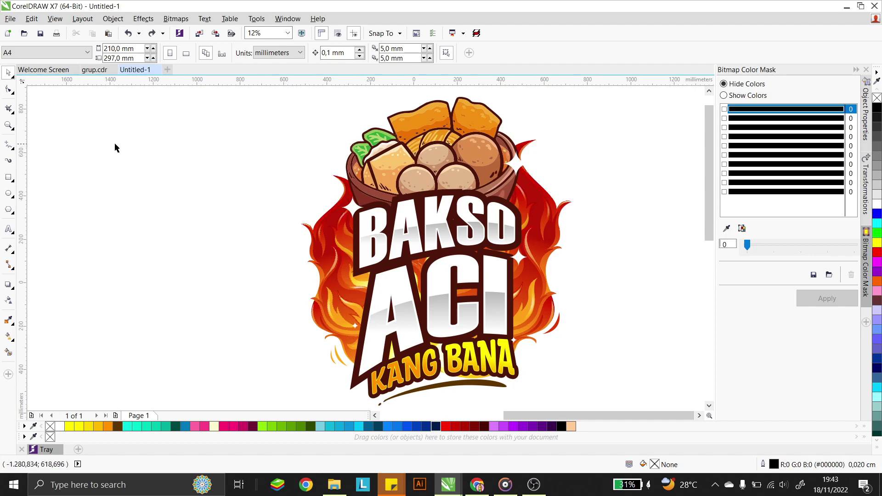
- Add 24 pt Arial artistic text beside the finished logo, reading BAKSO, ACI and KANG BANA on three lines
{"action": "left_click", "coordinate": [8, 227]}
{"action": "scroll", "coordinate": [231, 191], "scroll_direction": "down", "scroll_amount": 1}
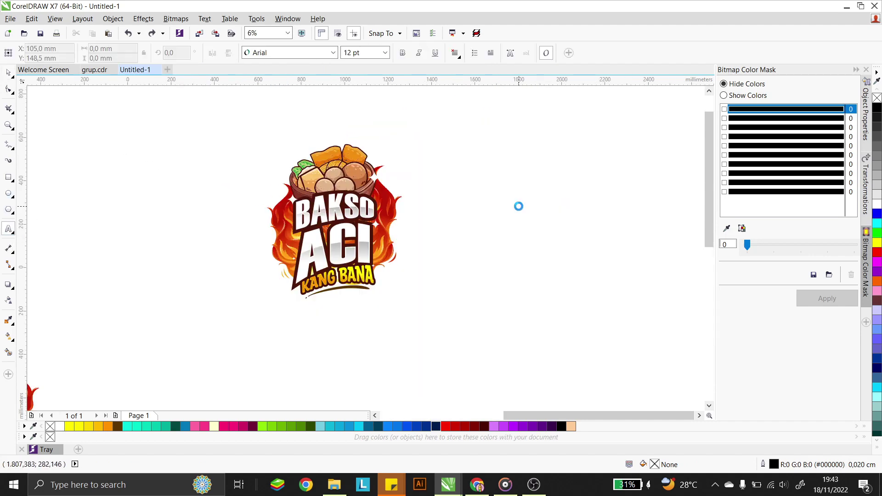
{"action": "scroll", "coordinate": [519, 206], "scroll_direction": "up", "scroll_amount": 1}
{"action": "left_click", "coordinate": [420, 219]}
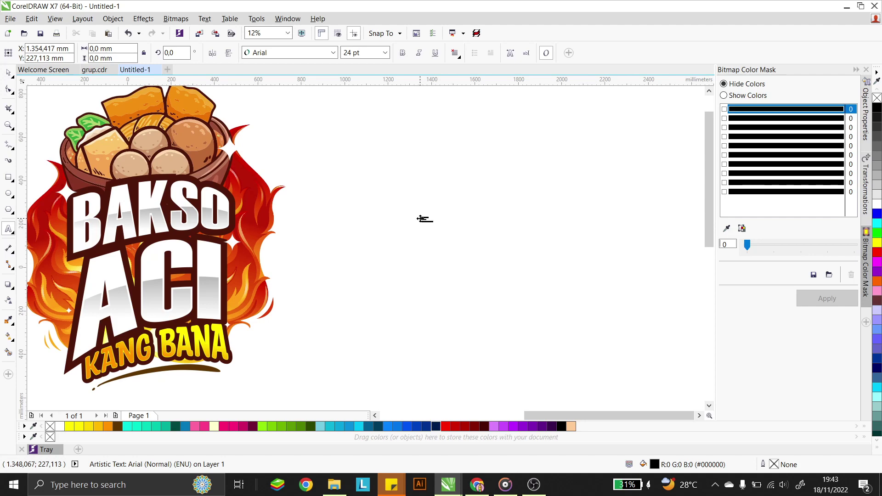
{"action": "left_click", "coordinate": [8, 73]}
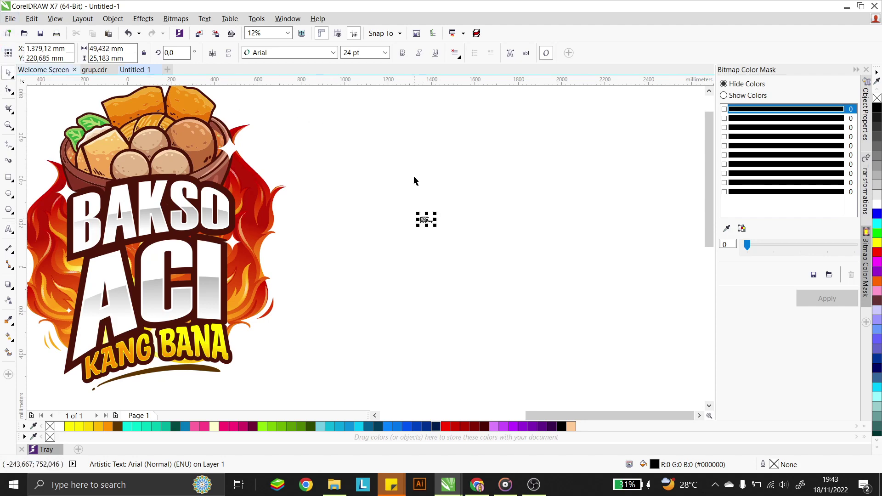
- Enlarge the three-line text to about 628 pt, shift it slightly, and break it apart into separate lines
{"action": "left_click_drag", "start_coordinate": [436, 212], "coordinate": [570, 144]}
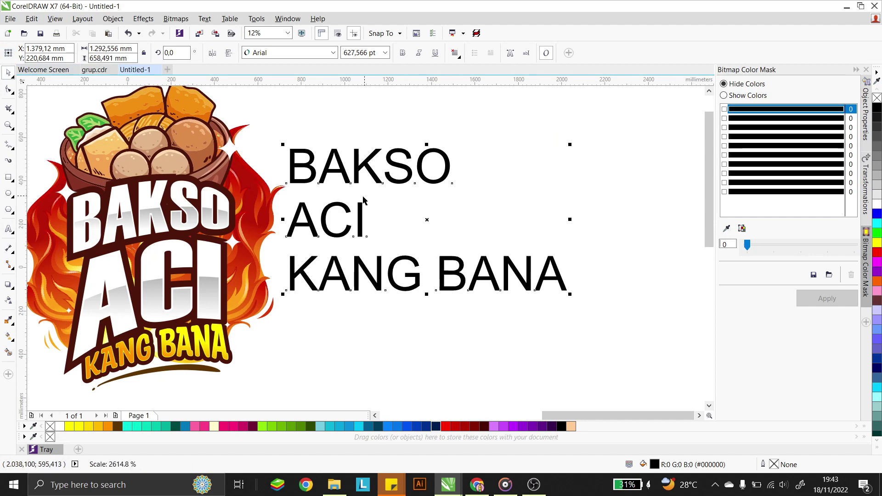
{"action": "left_click_drag", "start_coordinate": [360, 211], "coordinate": [387, 250]}
{"action": "key", "text": "ctrl+k"}
- Shrink BAKSO to about 364 pt, make KANG BANA smaller still, and arrange ACI and KANG BANA beneath BAKSO
{"action": "left_click", "coordinate": [396, 204]}
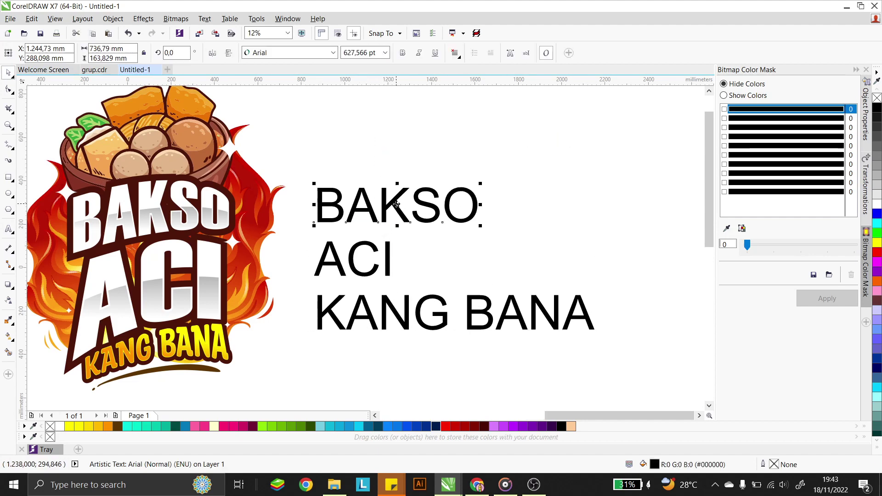
{"action": "left_click_drag", "start_coordinate": [481, 184], "coordinate": [390, 200]}
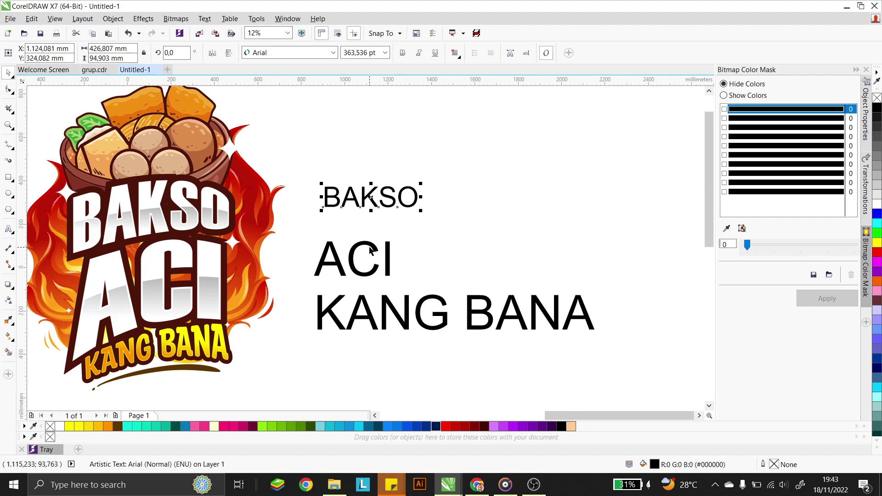
{"action": "left_click_drag", "start_coordinate": [371, 244], "coordinate": [386, 219]}
{"action": "left_click_drag", "start_coordinate": [440, 320], "coordinate": [376, 280]}
{"action": "left_click_drag", "start_coordinate": [536, 254], "coordinate": [457, 241]}
{"action": "left_click", "coordinate": [468, 277]}
- Move the three text lines together slightly away from the logo and align their centers on one vertical axis
{"action": "left_click_drag", "start_coordinate": [475, 300], "coordinate": [302, 134]}
{"action": "left_click_drag", "start_coordinate": [394, 197], "coordinate": [414, 225]}
{"action": "key", "text": "c"}
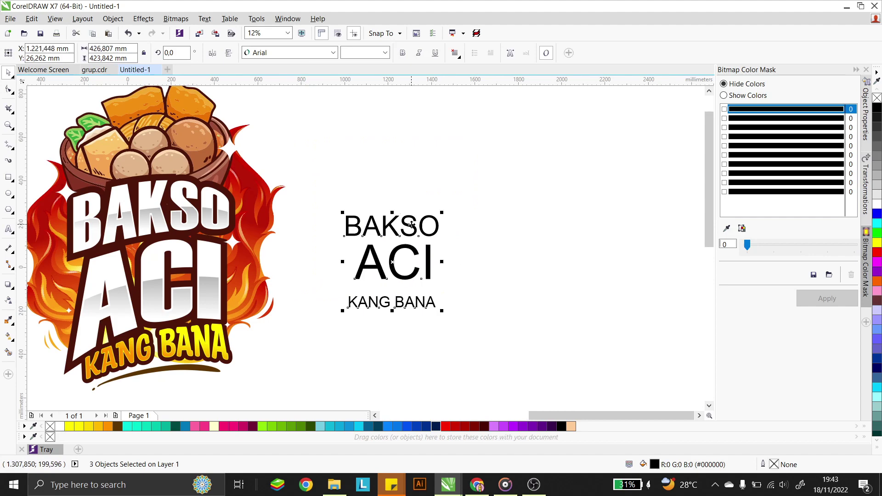
{"action": "left_click", "coordinate": [498, 210]}
- Set the font of the BAKSO and ACI lines to Haettenschweiler
{"action": "left_click_drag", "start_coordinate": [463, 198], "coordinate": [321, 294]}
{"action": "left_click", "coordinate": [295, 52]}
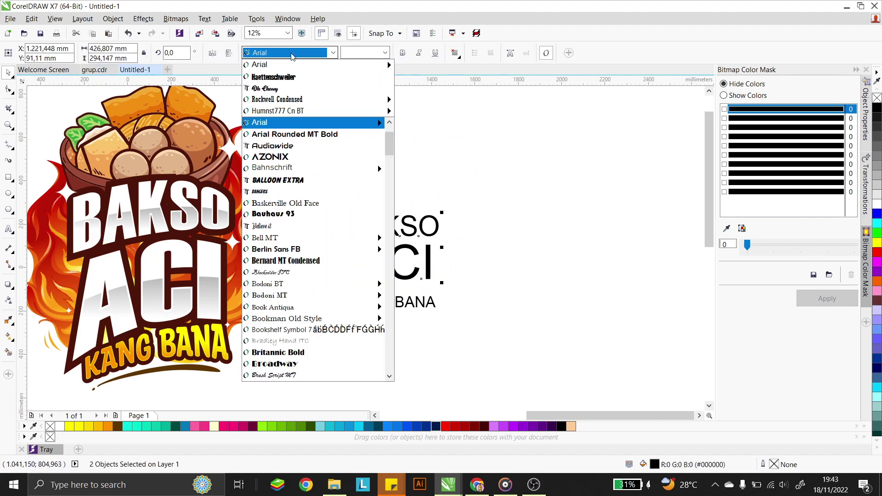
{"action": "left_click", "coordinate": [317, 73]}
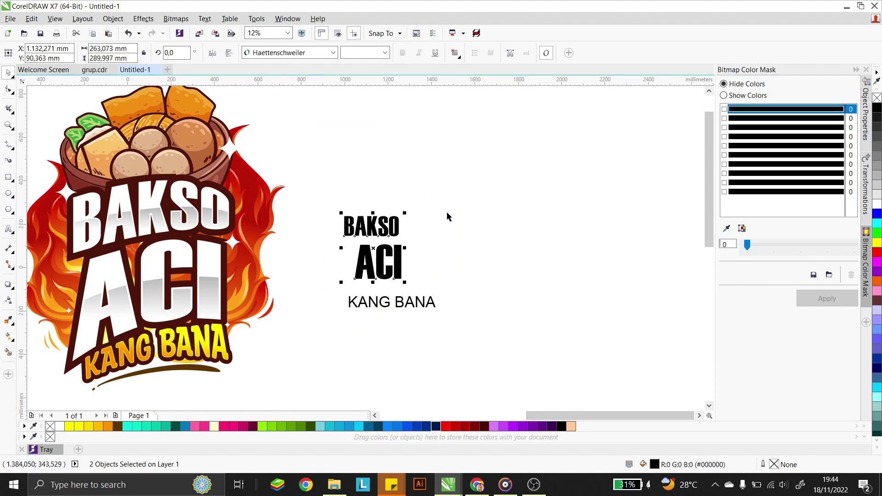
- Change the font of the BAKSO and ACI lines to Impact
{"action": "left_click", "coordinate": [295, 54]}
{"action": "mouse_move", "coordinate": [300, 228]}
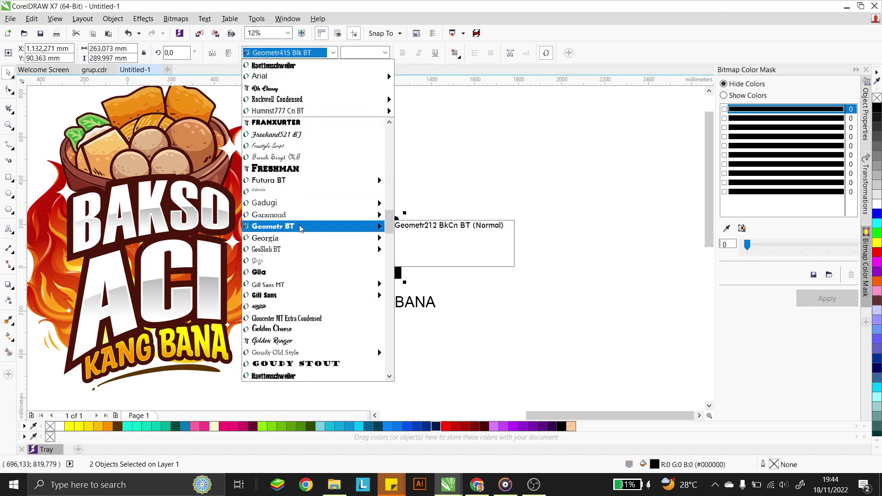
{"action": "scroll", "coordinate": [298, 229], "scroll_direction": "down", "scroll_amount": 5}
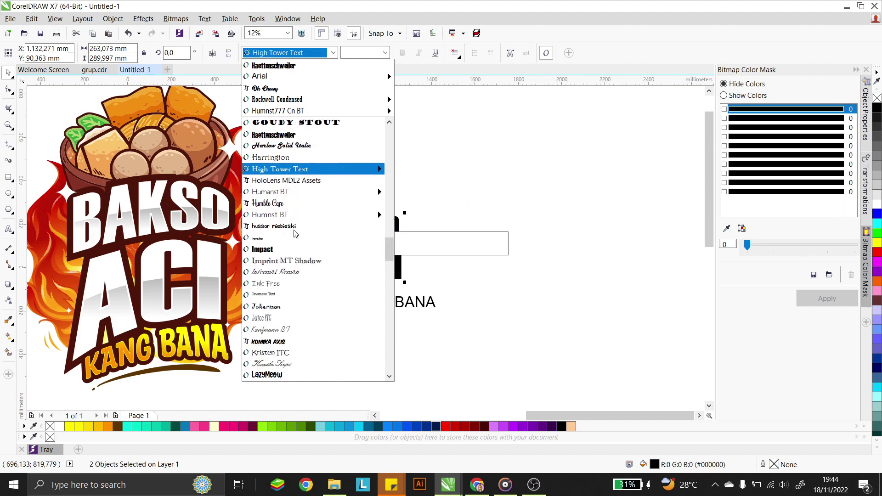
{"action": "type", "text": "Impact"}
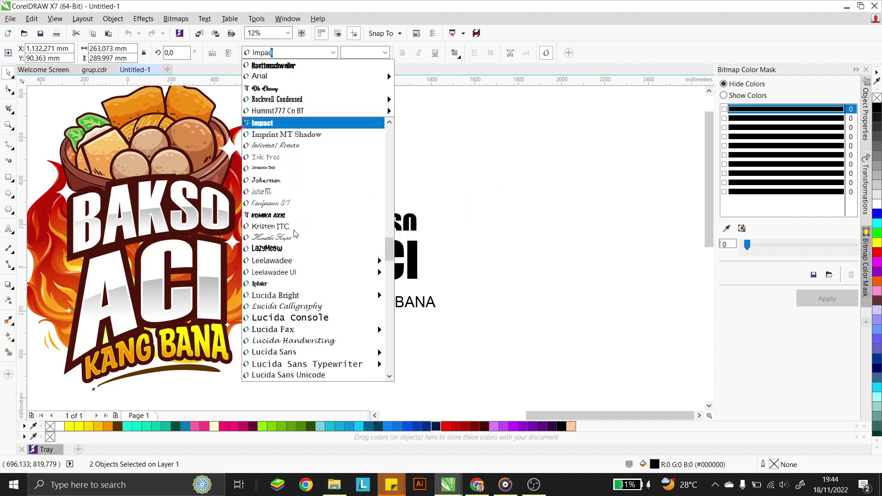
{"action": "key", "text": "Return"}
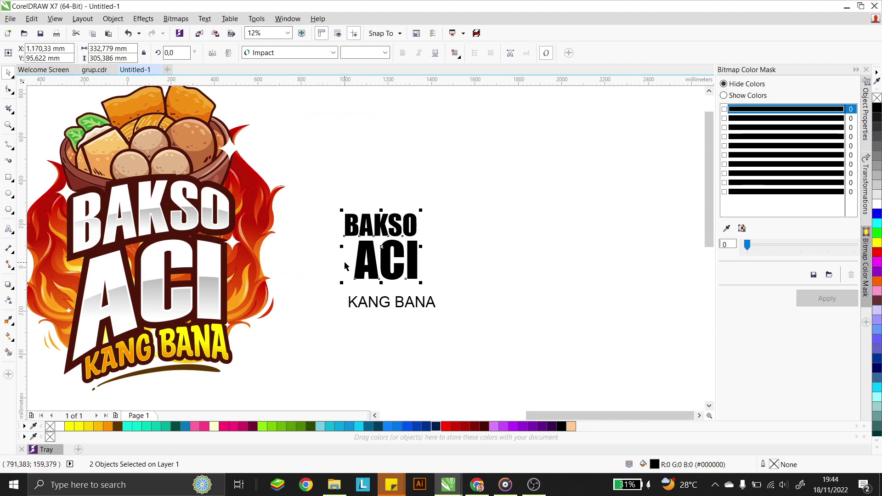
- Center the BAKSO and ACI lines horizontally on each other
{"action": "left_click_drag", "start_coordinate": [436, 188], "coordinate": [314, 291]}
{"action": "key", "text": "c"}
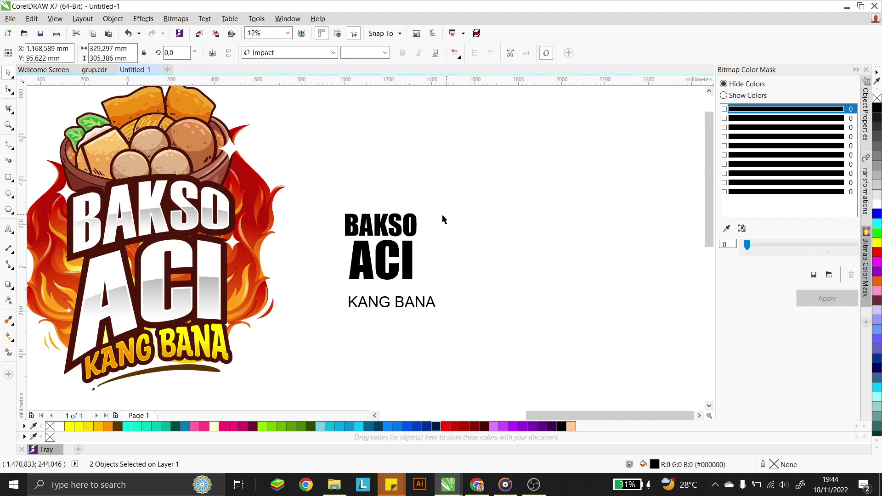
{"action": "left_click", "coordinate": [416, 229]}
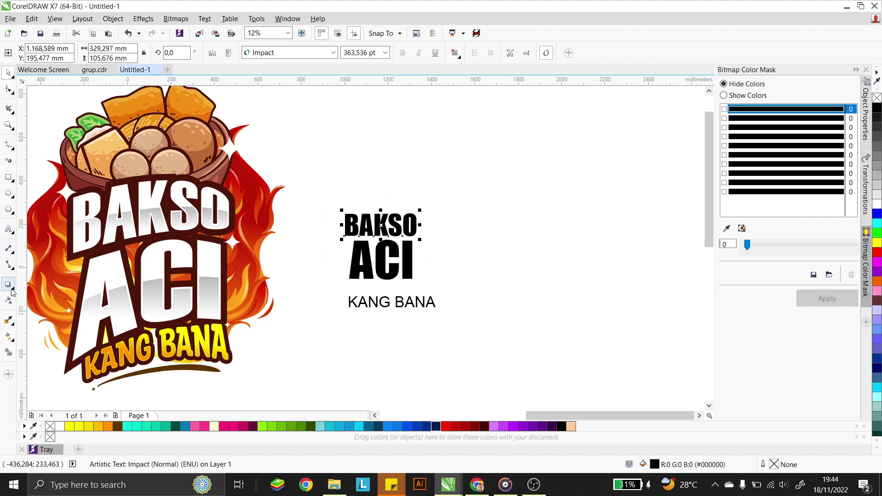
{"action": "key", "text": "Escape"}
- Apply the Envelope tool to BAKSO and pull its upper-right corner node upward so the lettering rises toward the O
{"action": "left_click", "coordinate": [393, 232]}
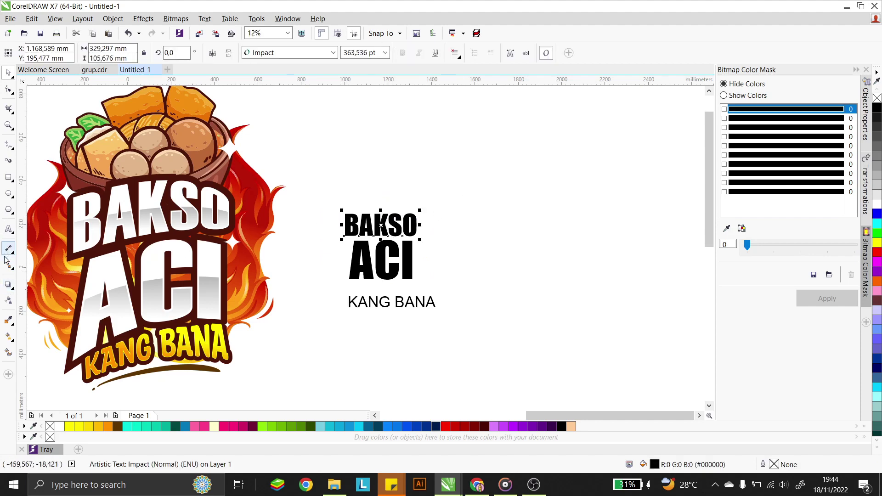
{"action": "left_click", "coordinate": [15, 289]}
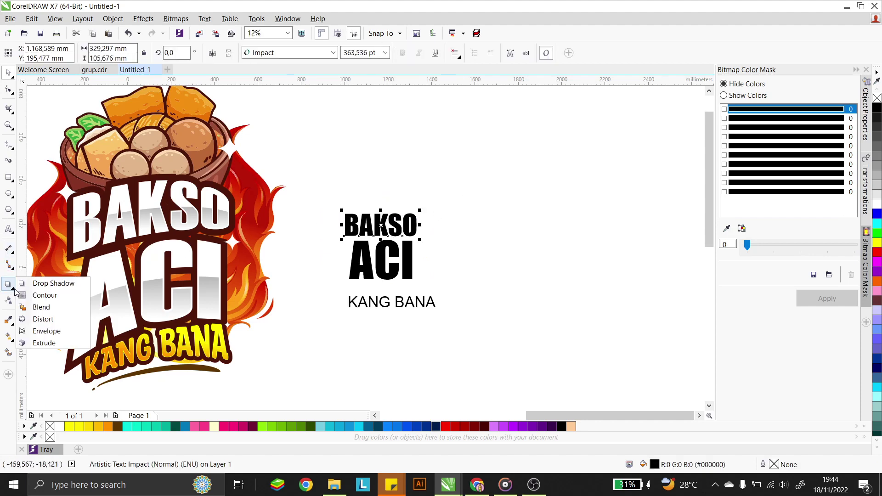
{"action": "left_click", "coordinate": [13, 290]}
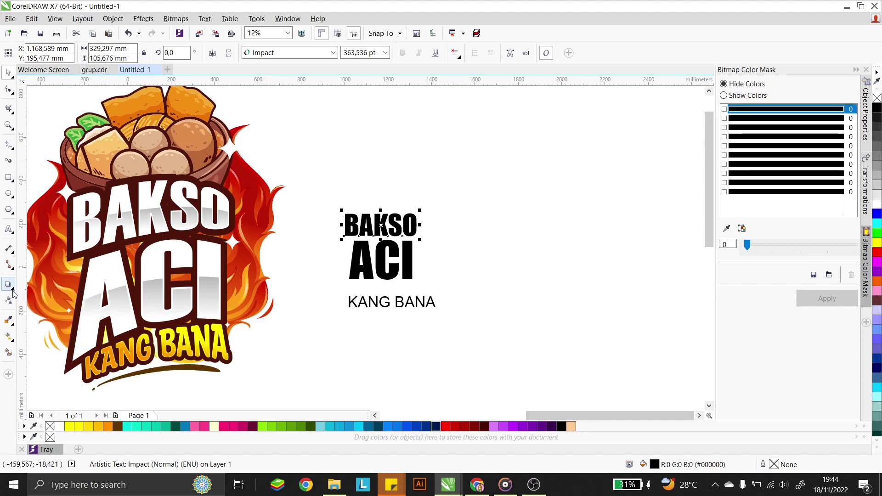
{"action": "left_click", "coordinate": [12, 325]}
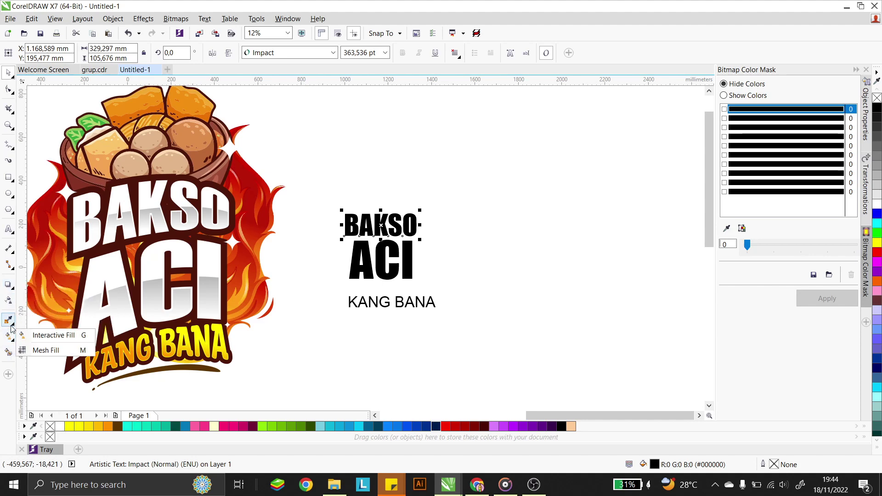
{"action": "left_click", "coordinate": [14, 288]}
{"action": "left_click", "coordinate": [14, 288]}
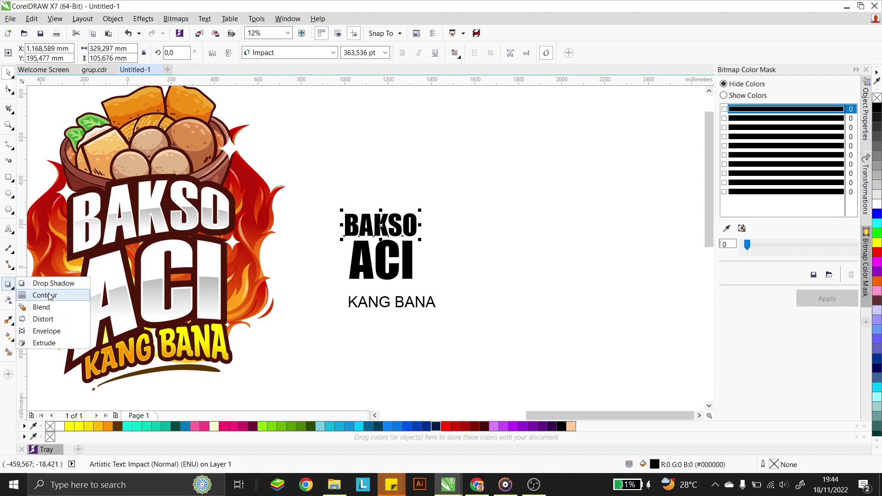
{"action": "left_click", "coordinate": [45, 331]}
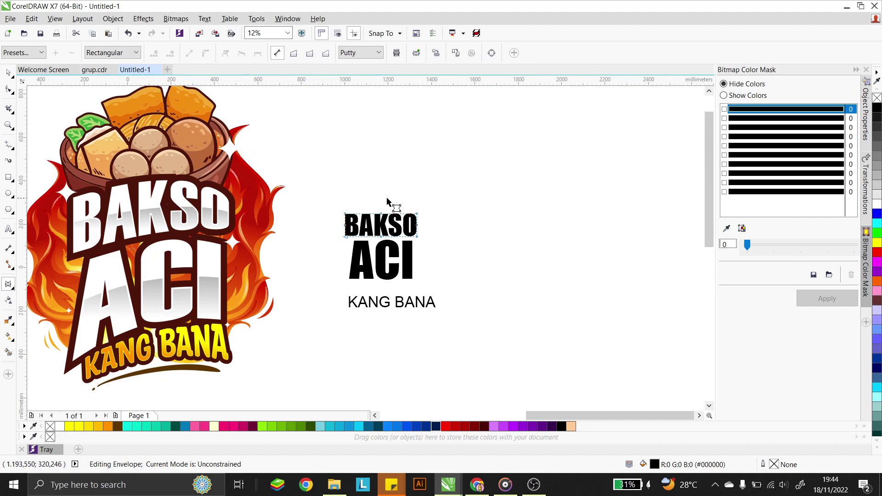
{"action": "scroll", "coordinate": [385, 237], "scroll_direction": "up", "scroll_amount": 2}
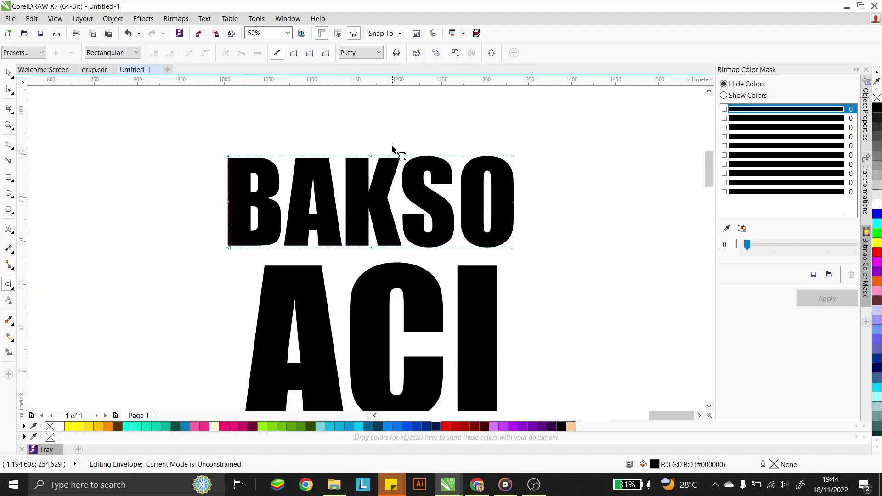
{"action": "left_click_drag", "start_coordinate": [377, 157], "coordinate": [335, 260]}
{"action": "left_click", "coordinate": [544, 210]}
{"action": "left_click_drag", "start_coordinate": [187, 194], "coordinate": [558, 222]}
{"action": "left_click_drag", "start_coordinate": [514, 156], "coordinate": [513, 128]}
- Try raising the middle node of the BAKSO envelope's upper edge, and undo that change
{"action": "left_click_drag", "start_coordinate": [370, 157], "coordinate": [369, 135]}
{"action": "scroll", "coordinate": [504, 202], "scroll_direction": "down", "scroll_amount": 2}
{"action": "key", "text": "ctrl+z"}
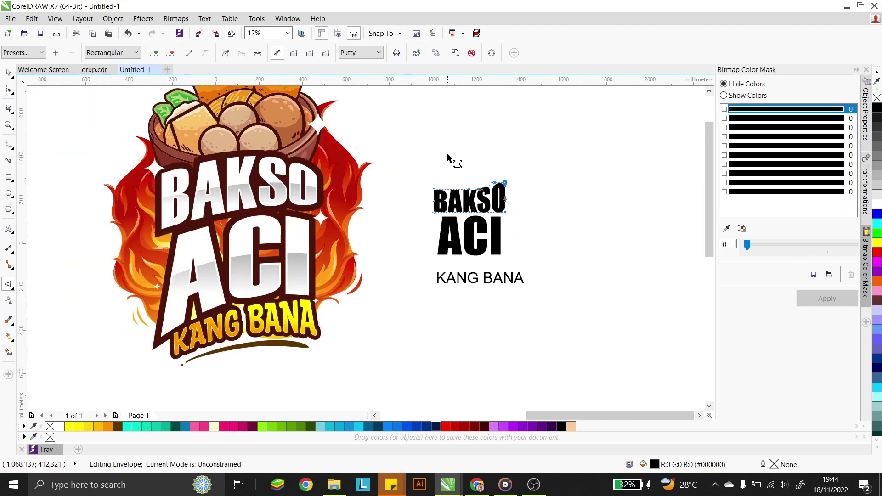
- Delete the middle nodes on the upper and lower edges of the BAKSO envelope to keep those edges straight
{"action": "scroll", "coordinate": [501, 170], "scroll_direction": "up", "scroll_amount": 2}
{"action": "left_click_drag", "start_coordinate": [448, 176], "coordinate": [415, 292]}
{"action": "key", "text": "Delete"}
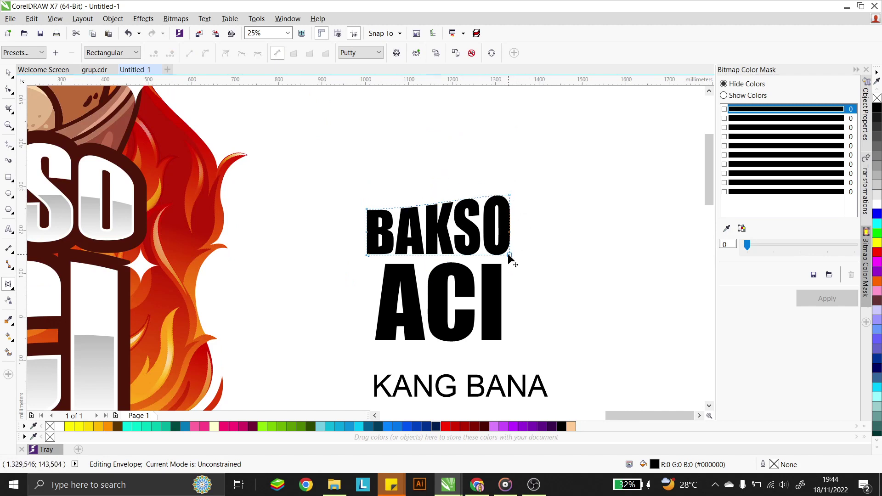
- Raise the lower-right corner node of the BAKSO envelope and bend its upper edge into an upward arch
{"action": "left_click_drag", "start_coordinate": [508, 256], "coordinate": [510, 242]}
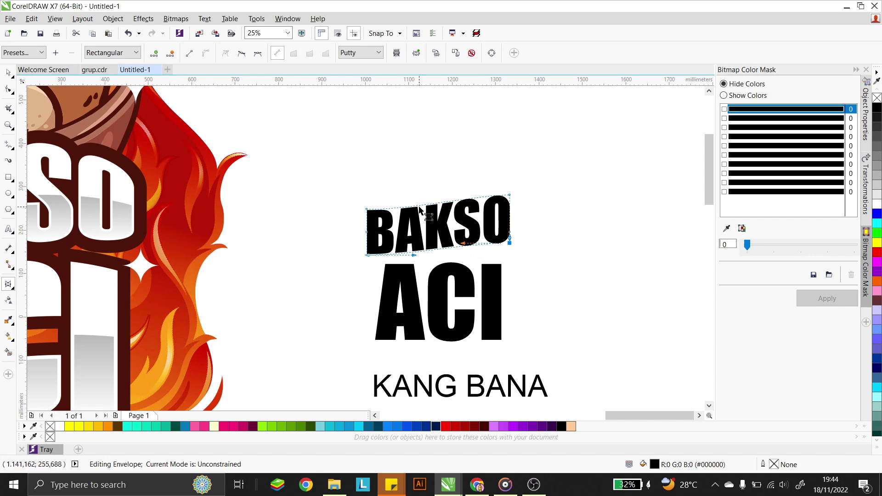
{"action": "left_click", "coordinate": [366, 210]}
{"action": "left_click_drag", "start_coordinate": [419, 209], "coordinate": [424, 193]}
{"action": "left_click", "coordinate": [525, 229]}
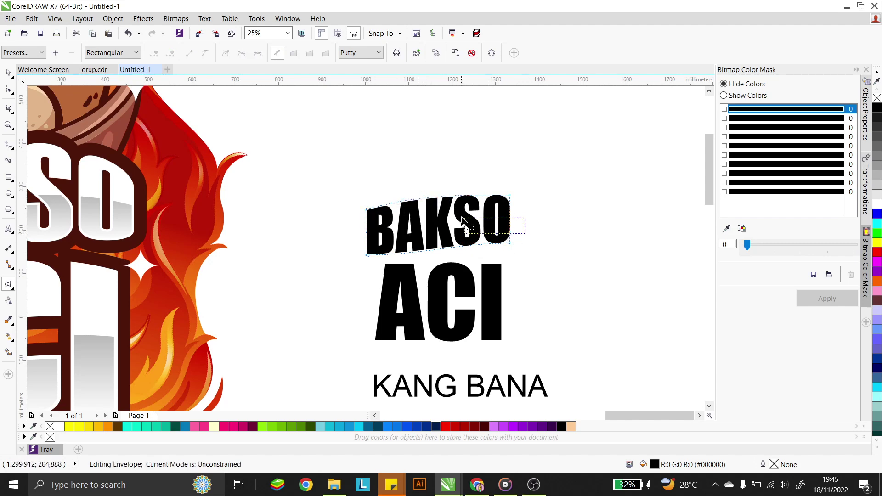
- Pull the lower-left corner of the BAKSO envelope down, raise the lower-right corner and curve the lower edge upward
{"action": "scroll", "coordinate": [501, 223], "scroll_direction": "up", "scroll_amount": 1}
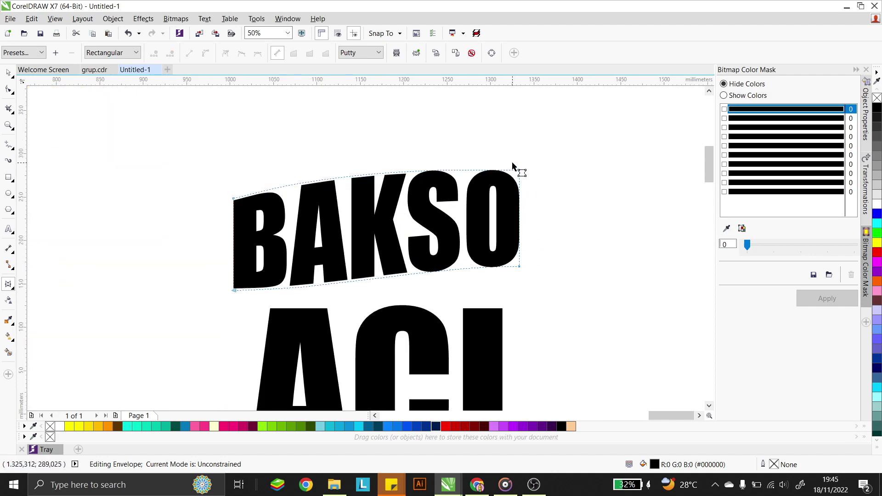
{"action": "scroll", "coordinate": [545, 235], "scroll_direction": "down", "scroll_amount": 3}
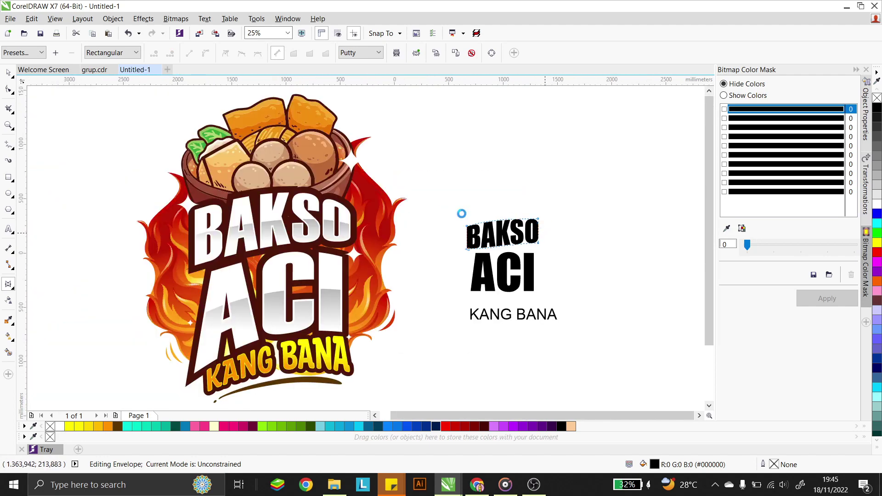
{"action": "scroll", "coordinate": [550, 260], "scroll_direction": "up", "scroll_amount": 1}
{"action": "scroll", "coordinate": [693, 304], "scroll_direction": "up", "scroll_amount": 1}
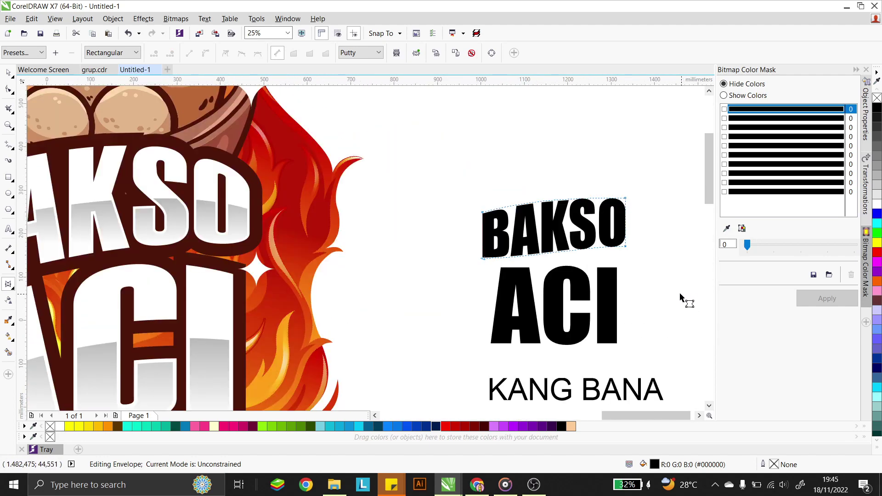
{"action": "left_click_drag", "start_coordinate": [484, 260], "coordinate": [531, 256]}
{"action": "left_click", "coordinate": [625, 247]}
{"action": "left_click_drag", "start_coordinate": [626, 247], "coordinate": [626, 239]}
{"action": "key", "text": "ctrl+z"}
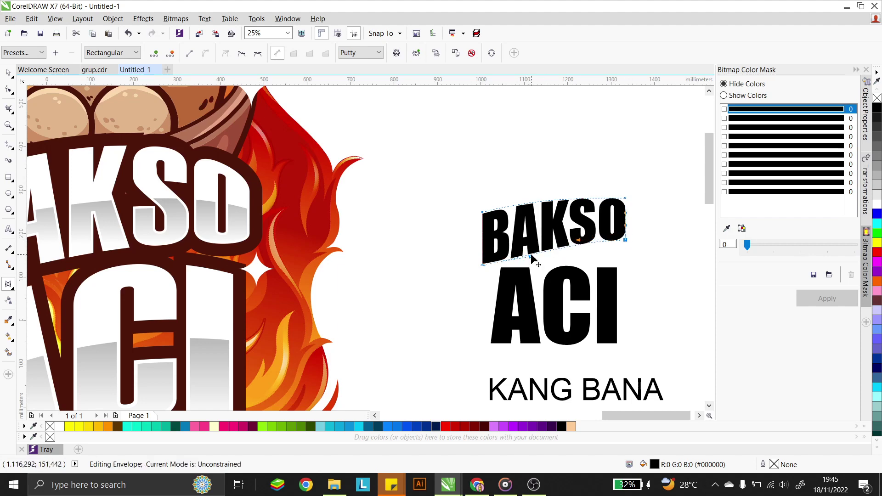
{"action": "left_click_drag", "start_coordinate": [532, 256], "coordinate": [531, 250]}
{"action": "scroll", "coordinate": [584, 238], "scroll_direction": "up", "scroll_amount": 1}
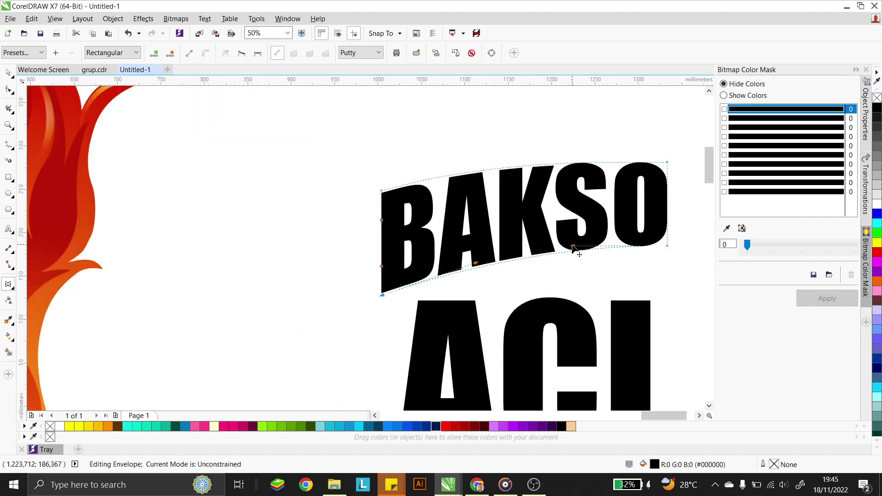
- Lower both right corner nodes of the BAKSO envelope slightly and adjust the curve handles so its edges arch above and below
{"action": "left_click_drag", "start_coordinate": [667, 162], "coordinate": [667, 172]}
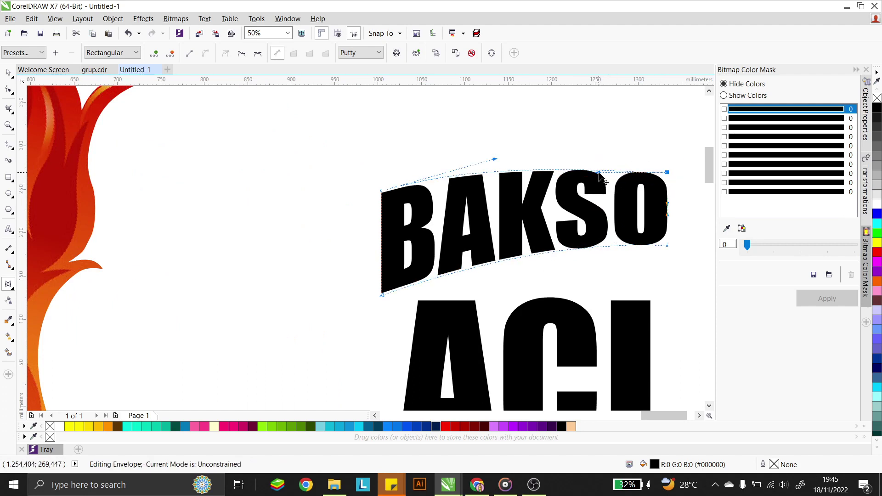
{"action": "left_click_drag", "start_coordinate": [599, 177], "coordinate": [599, 160]}
{"action": "scroll", "coordinate": [517, 166], "scroll_direction": "down", "scroll_amount": 1}
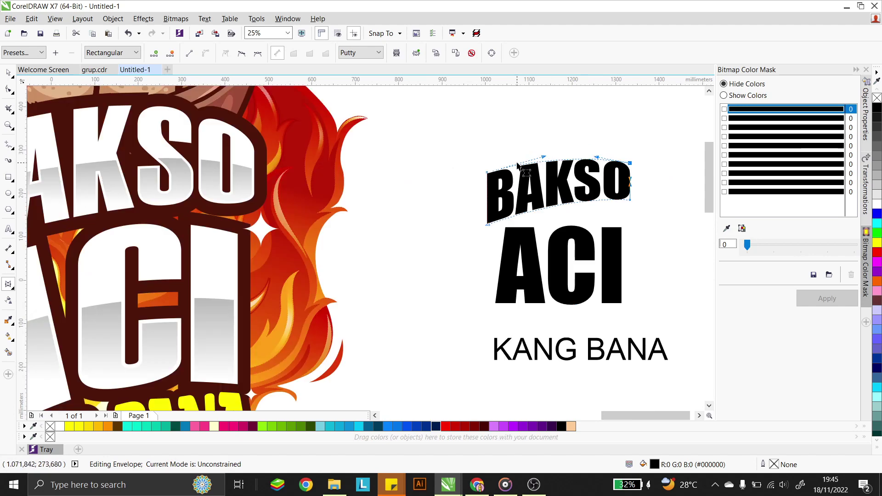
{"action": "left_click_drag", "start_coordinate": [630, 201], "coordinate": [532, 204]}
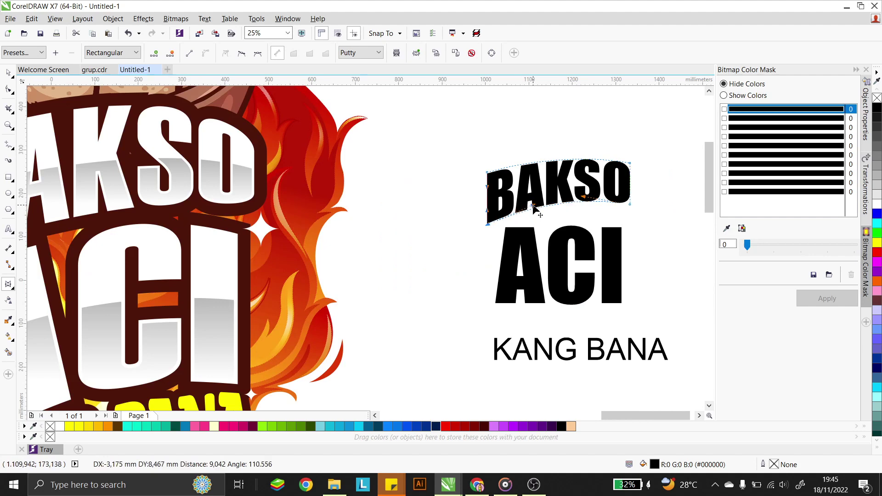
- Apply the Envelope tool to ACI and delete the middle nodes on all four edges of its envelope
{"action": "left_click", "coordinate": [609, 282]}
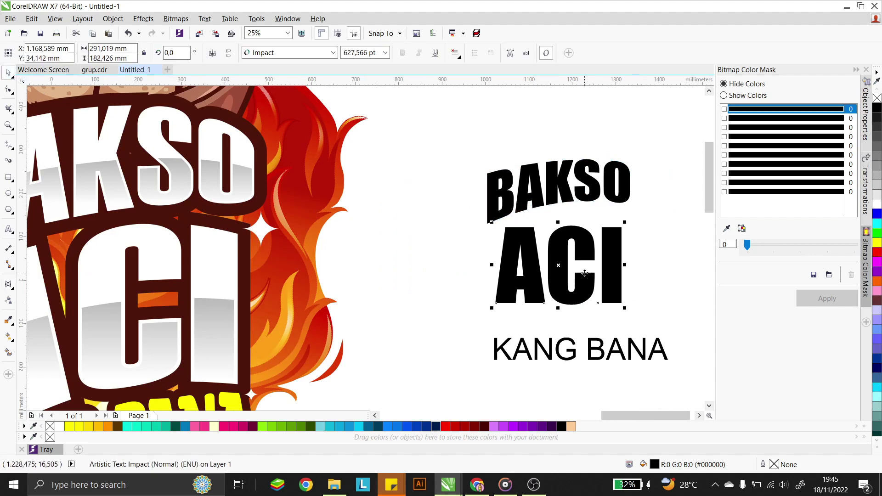
{"action": "scroll", "coordinate": [584, 248], "scroll_direction": "down", "scroll_amount": 1}
{"action": "left_click", "coordinate": [412, 302]}
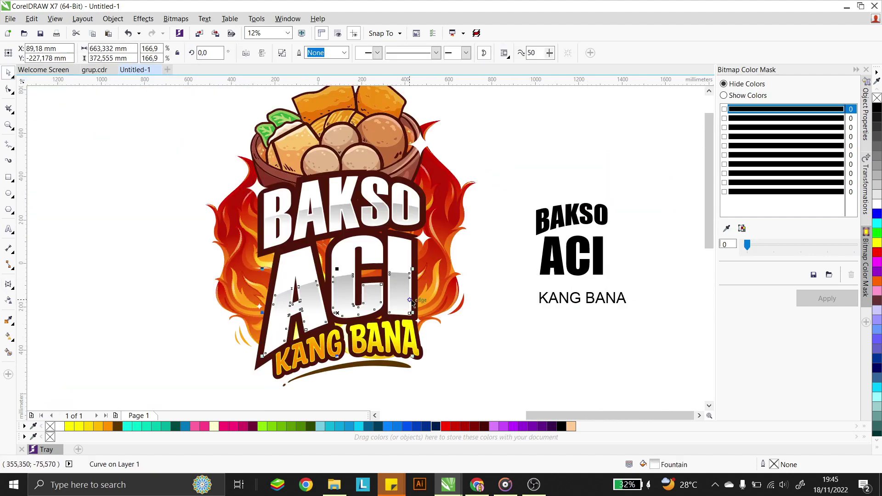
{"action": "left_click", "coordinate": [492, 343]}
{"action": "left_click", "coordinate": [8, 285]}
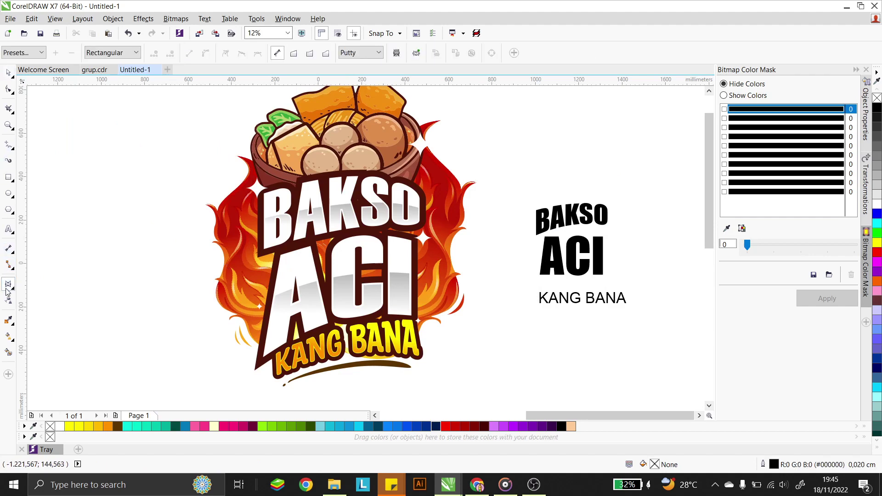
{"action": "scroll", "coordinate": [583, 273], "scroll_direction": "up", "scroll_amount": 1}
{"action": "left_click", "coordinate": [561, 250]}
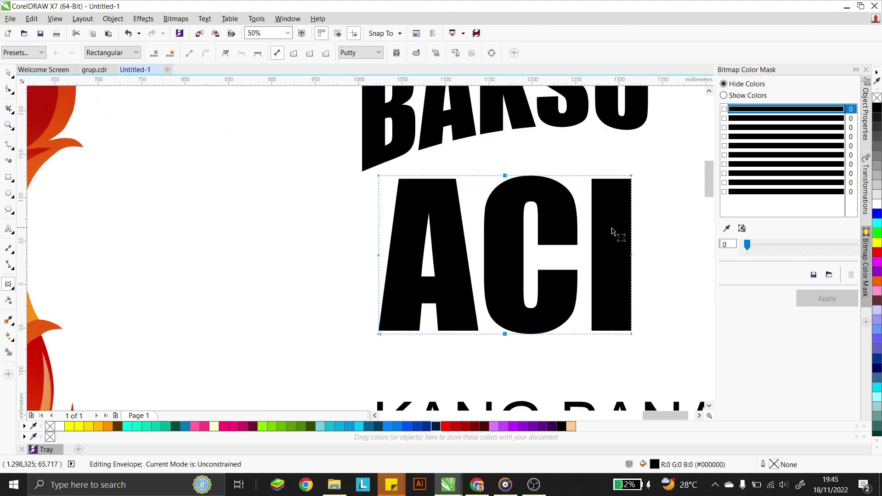
{"action": "scroll", "coordinate": [618, 232], "scroll_direction": "up", "scroll_amount": 1}
{"action": "left_click_drag", "start_coordinate": [531, 151], "coordinate": [478, 341]}
{"action": "key", "text": "Delete"}
{"action": "left_click_drag", "start_coordinate": [669, 280], "coordinate": [317, 237]}
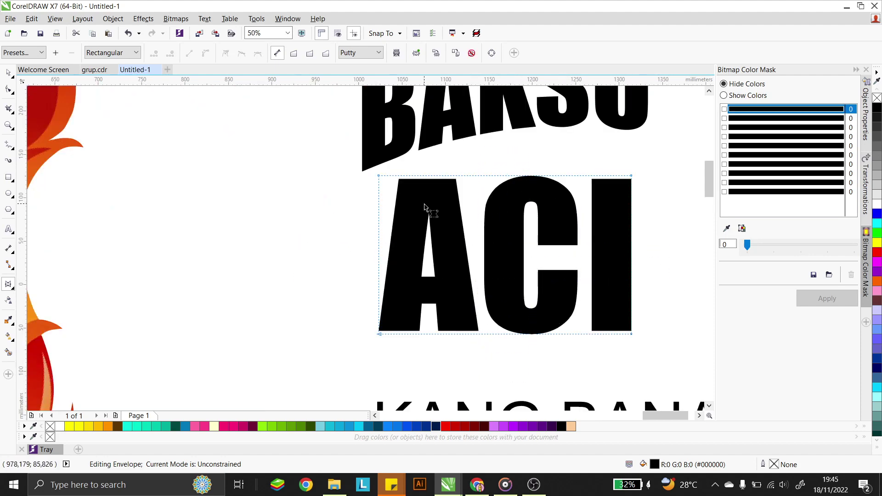
- Raise the upper-right corner of the ACI envelope and arch its upper edge to follow the underside of BAKSO
{"action": "left_click_drag", "start_coordinate": [632, 181], "coordinate": [632, 147]}
{"action": "left_click_drag", "start_coordinate": [462, 176], "coordinate": [467, 153]}
{"action": "left_click", "coordinate": [7, 70]}
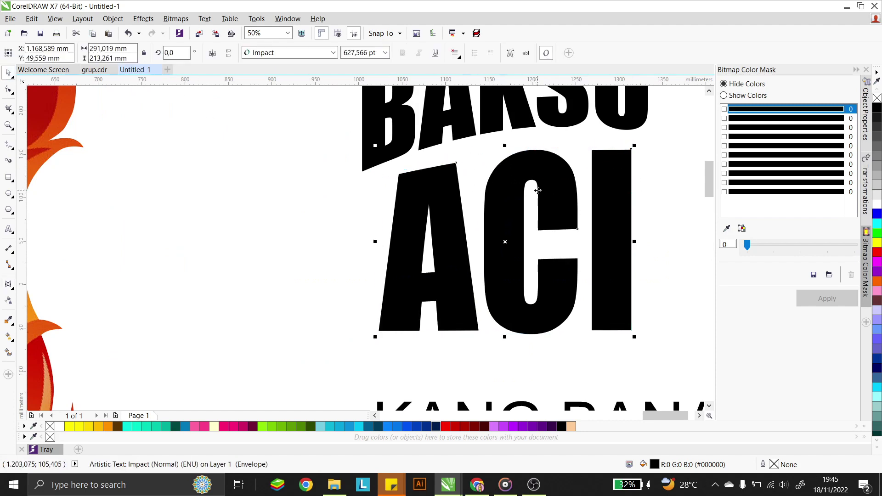
- Move ACI up about 16 mm to sit closely under BAKSO and compare the spacing with the finished logo
{"action": "left_click_drag", "start_coordinate": [563, 180], "coordinate": [564, 166]}
{"action": "scroll", "coordinate": [563, 167], "scroll_direction": "down", "scroll_amount": 1}
{"action": "scroll", "coordinate": [573, 158], "scroll_direction": "up", "scroll_amount": 1}
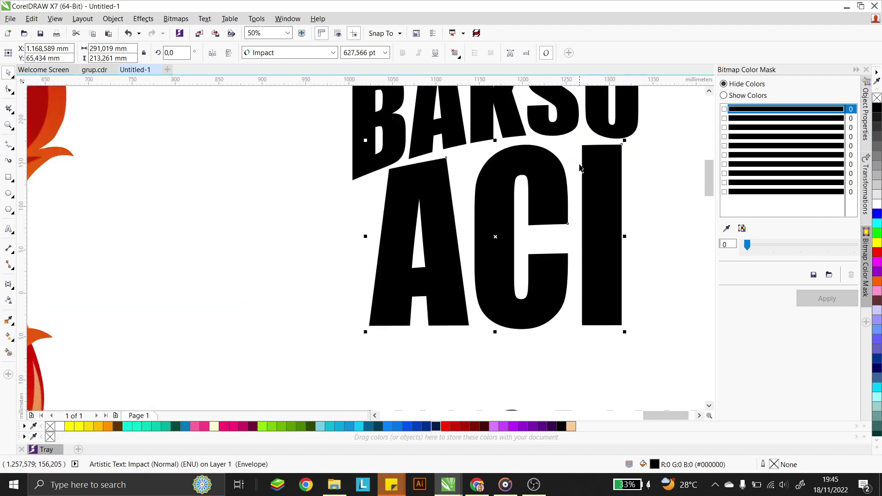
{"action": "scroll", "coordinate": [541, 217], "scroll_direction": "down", "scroll_amount": 1}
{"action": "scroll", "coordinate": [522, 220], "scroll_direction": "down", "scroll_amount": 2}
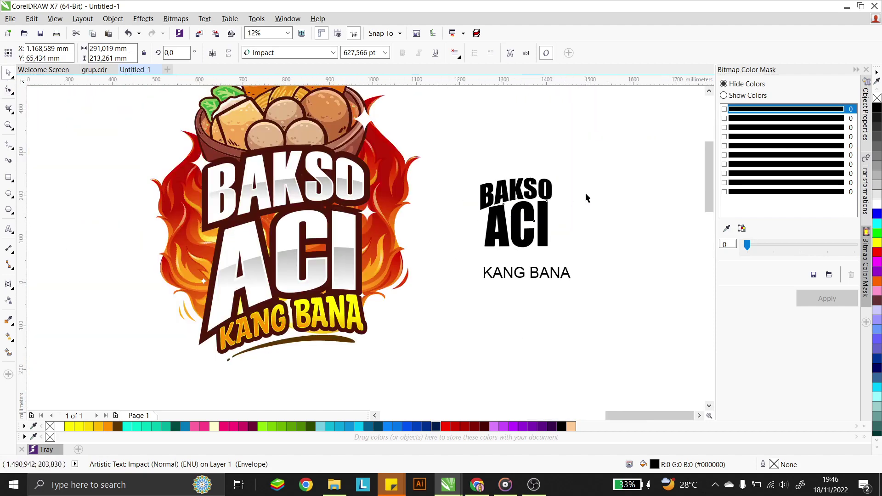
{"action": "scroll", "coordinate": [585, 197], "scroll_direction": "up", "scroll_amount": 1}
- Raise the lower-right corner of the ACI envelope and bend its lower edge into a smooth upward curve
{"action": "left_click", "coordinate": [7, 91]}
{"action": "scroll", "coordinate": [553, 307], "scroll_direction": "up", "scroll_amount": 1}
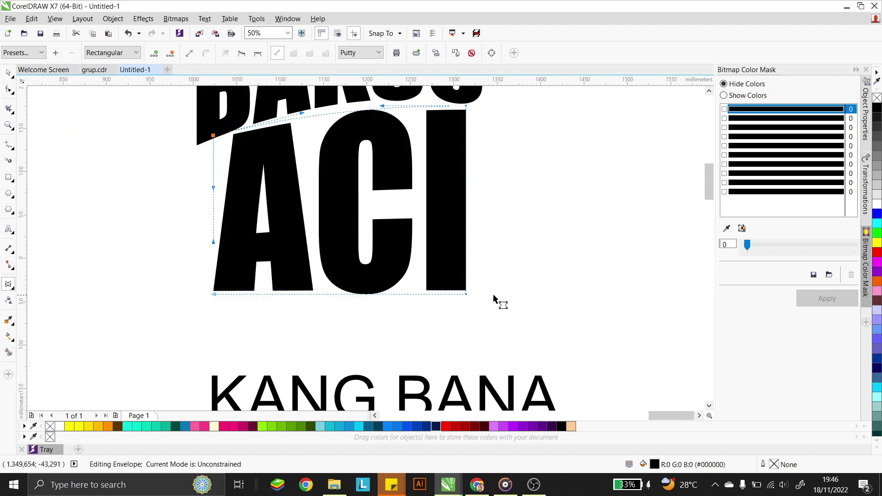
{"action": "left_click_drag", "start_coordinate": [465, 293], "coordinate": [468, 248]}
{"action": "left_click_drag", "start_coordinate": [297, 295], "coordinate": [301, 260]}
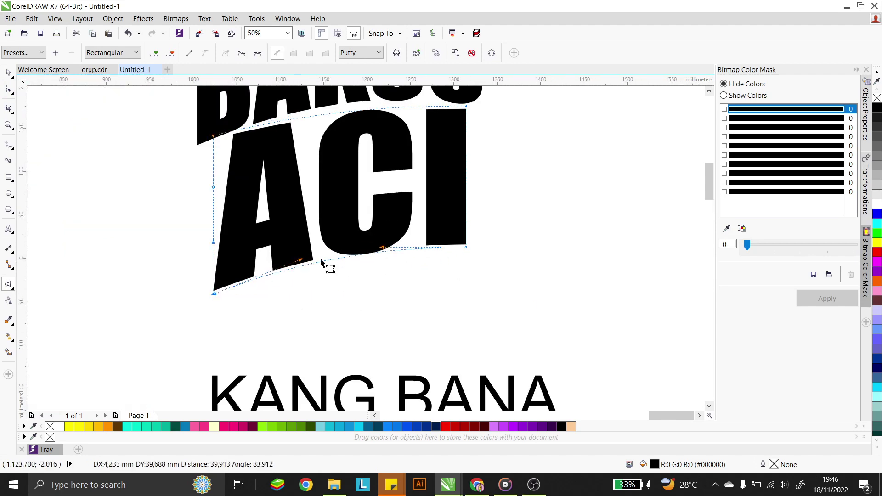
{"action": "left_click_drag", "start_coordinate": [466, 247], "coordinate": [466, 236]}
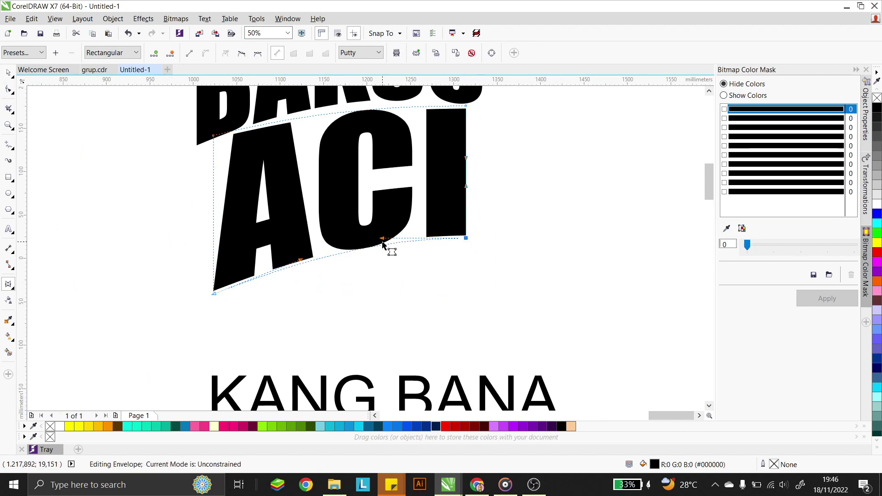
{"action": "left_click_drag", "start_coordinate": [383, 240], "coordinate": [380, 237]}
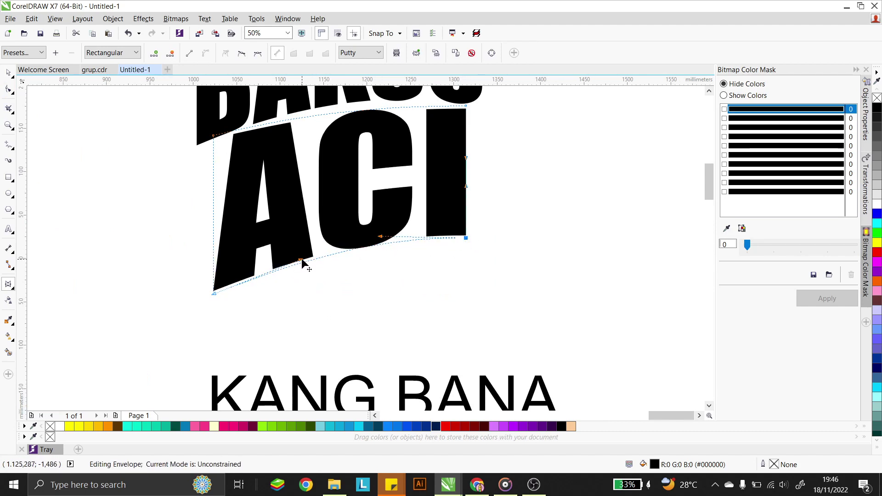
{"action": "left_click_drag", "start_coordinate": [302, 262], "coordinate": [296, 256]}
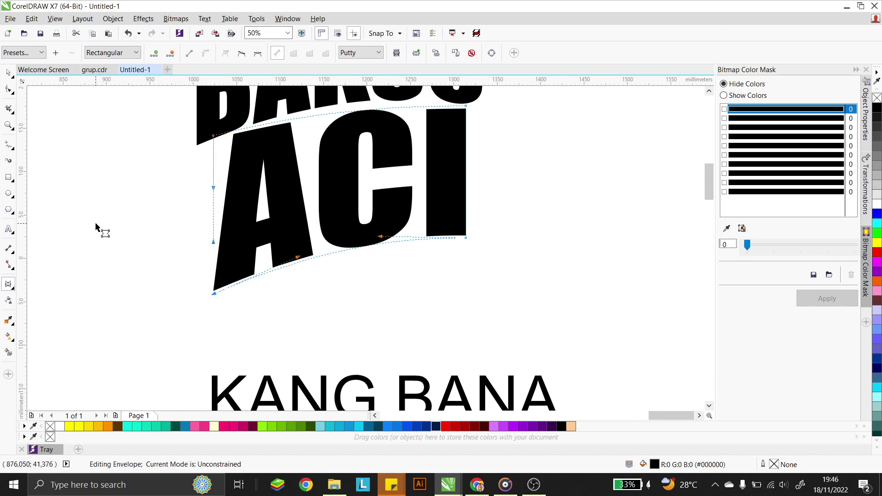
{"action": "left_click", "coordinate": [8, 72]}
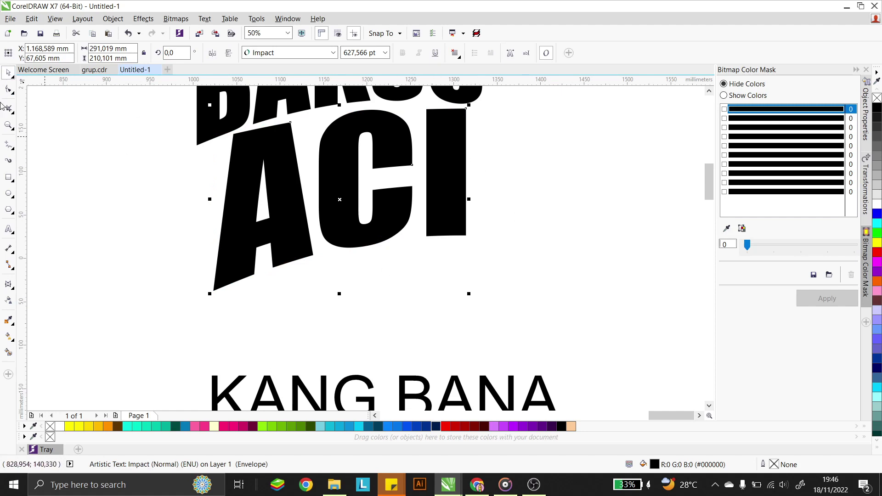
- Refine the upper edge of the ACI envelope by lowering both upper corners slightly and steepening its arch
{"action": "key", "text": "space"}
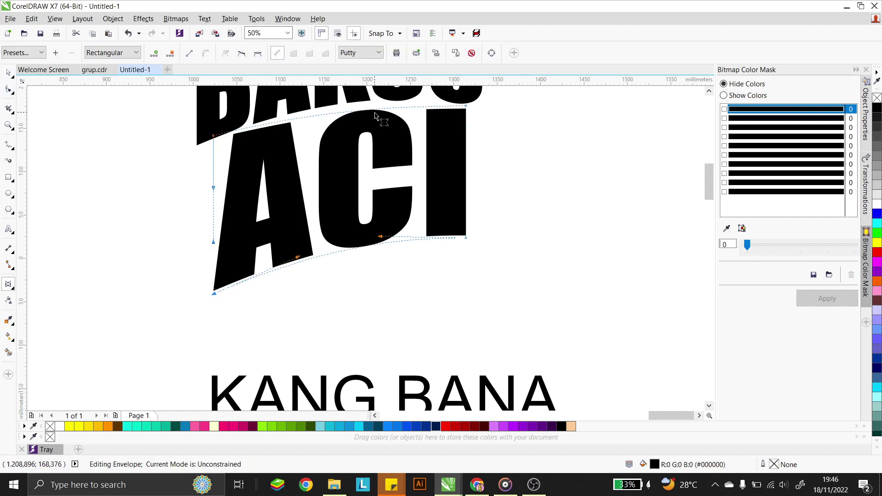
{"action": "left_click_drag", "start_coordinate": [369, 114], "coordinate": [368, 104]}
{"action": "left_click_drag", "start_coordinate": [213, 136], "coordinate": [214, 144]}
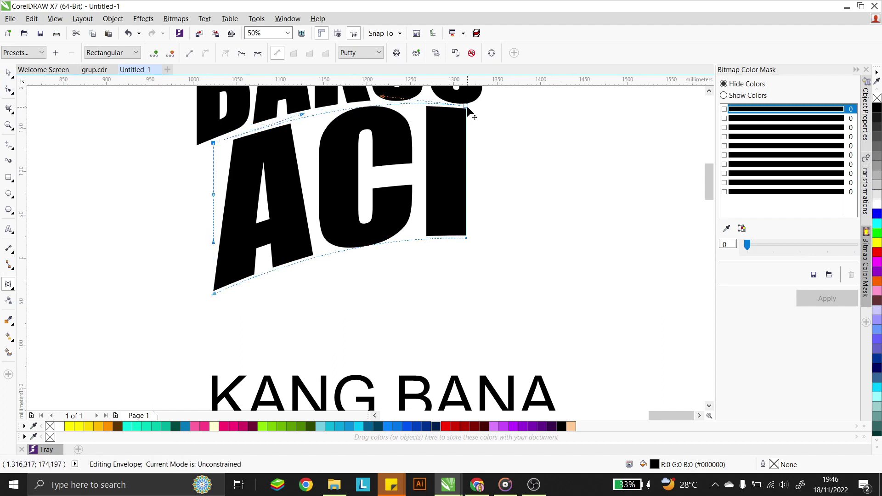
{"action": "left_click_drag", "start_coordinate": [467, 107], "coordinate": [467, 111]}
{"action": "key", "text": "ctrl+z"}
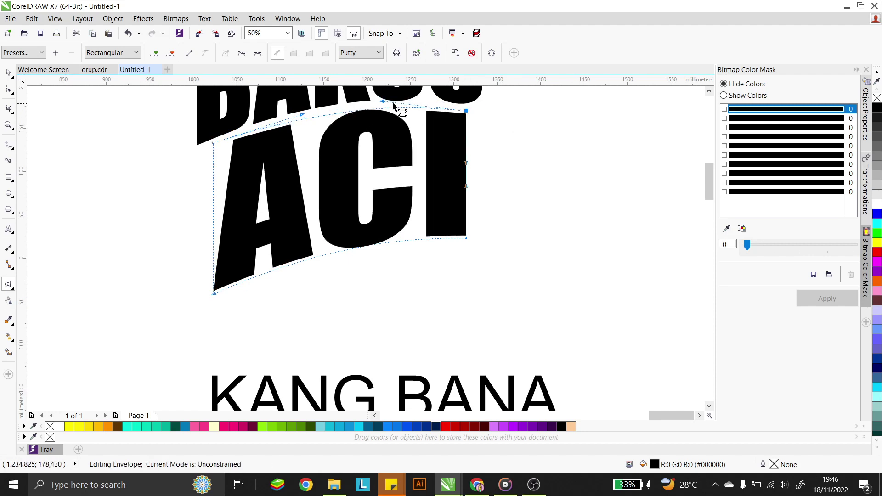
{"action": "key", "text": "space"}
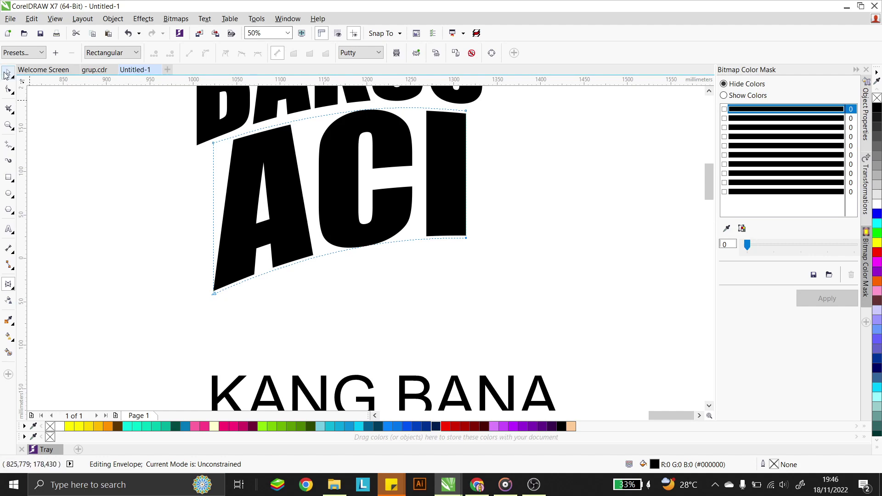
- Select BAKSO and ACI together and stretch them vertically to 111.8% of their height
{"action": "scroll", "coordinate": [361, 211], "scroll_direction": "down", "scroll_amount": 2}
{"action": "left_click", "coordinate": [426, 220]}
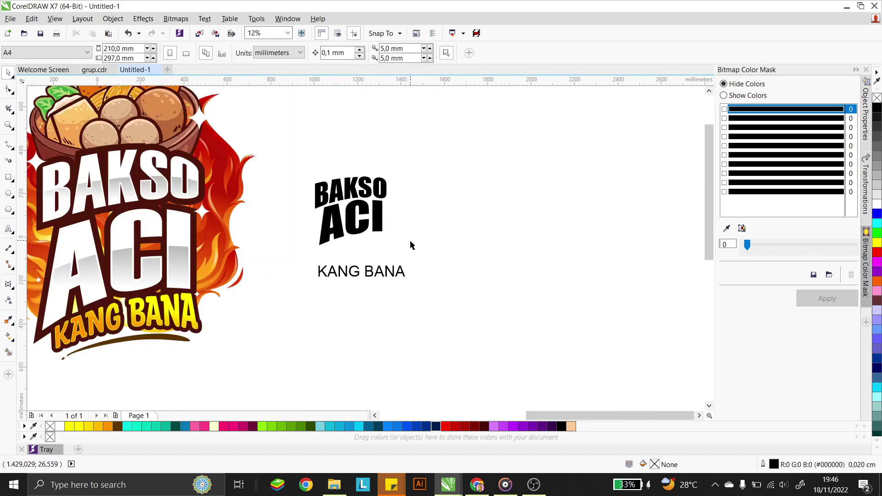
{"action": "left_click_drag", "start_coordinate": [414, 256], "coordinate": [263, 155]}
{"action": "left_click", "coordinate": [395, 236]}
{"action": "left_click_drag", "start_coordinate": [418, 256], "coordinate": [268, 147]}
{"action": "left_click", "coordinate": [350, 248]}
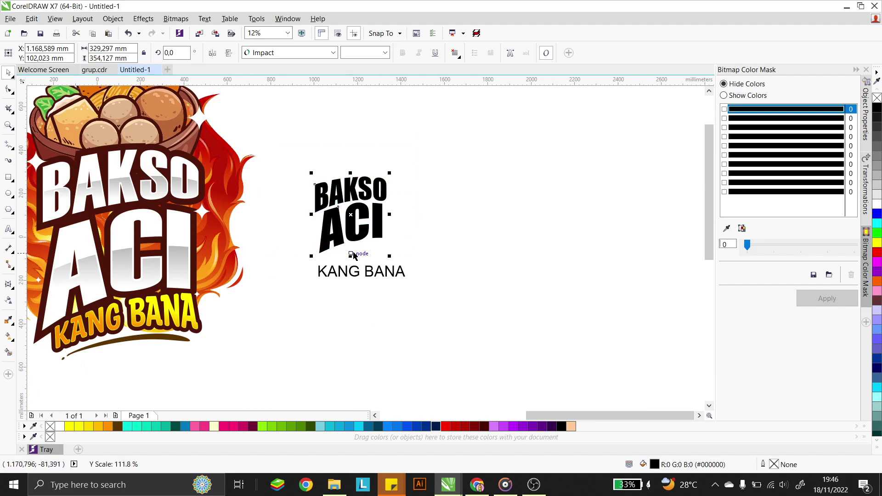
- Change the font of the KANG BANA text to Party Confetti
{"action": "left_click", "coordinate": [411, 306]}
{"action": "left_click_drag", "start_coordinate": [410, 306], "coordinate": [278, 258]}
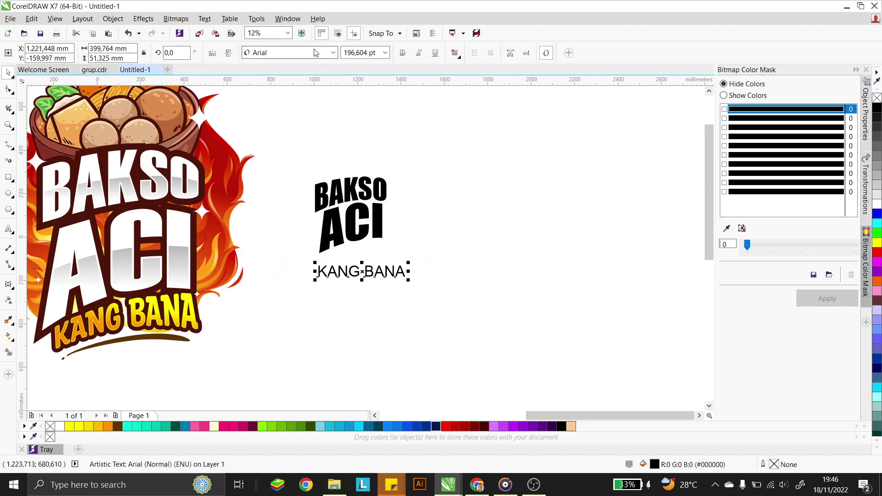
{"action": "left_click", "coordinate": [333, 52]}
{"action": "scroll", "coordinate": [331, 188], "scroll_direction": "down", "scroll_amount": 7}
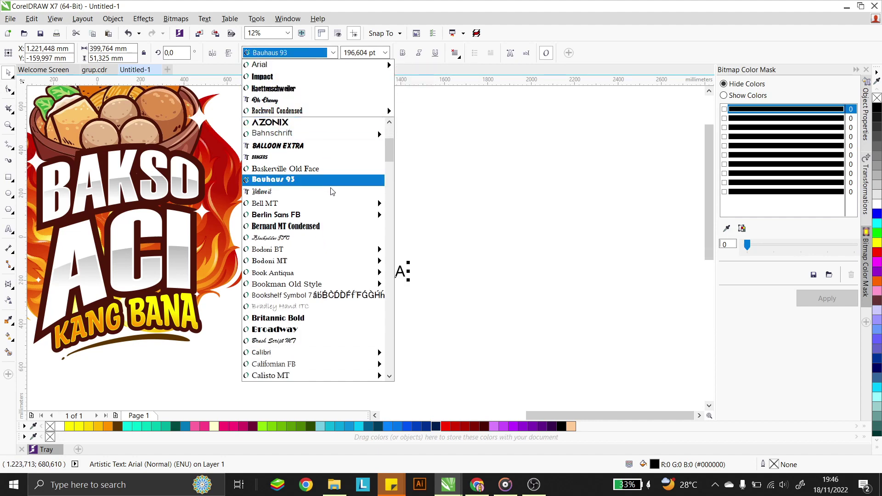
{"action": "type", "text": "Party Confetti"}
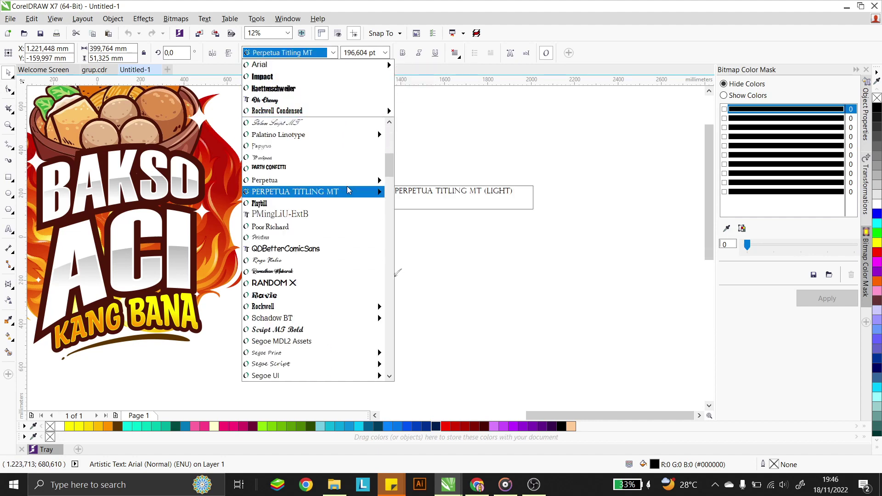
{"action": "left_click", "coordinate": [291, 168]}
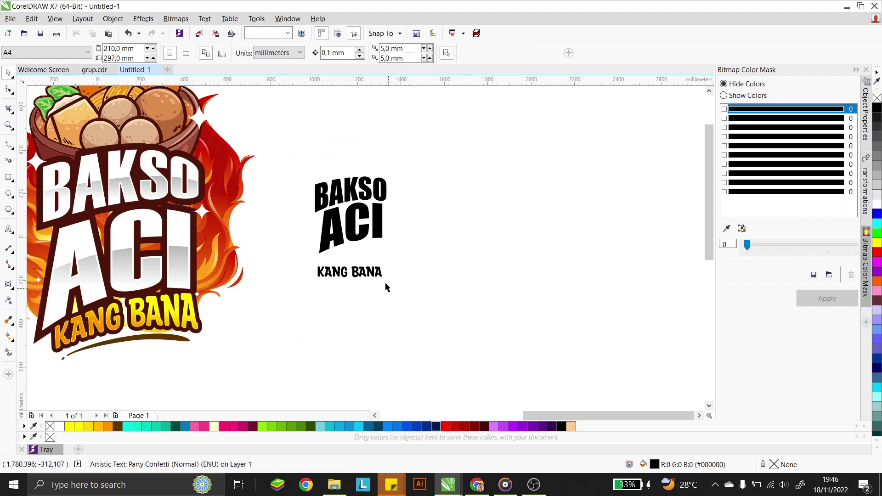
- Enlarge KANG BANA to about 246 pt and place it directly beneath ACI
{"action": "mouse_move", "coordinate": [386, 262]}
{"action": "left_mouse_down"}
{"action": "mouse_move", "coordinate": [394, 260]}
{"action": "mouse_move", "coordinate": [383, 253]}
{"action": "left_mouse_up"}
{"action": "scroll", "coordinate": [341, 267], "scroll_direction": "up", "scroll_amount": 2}
{"action": "scroll", "coordinate": [453, 240], "scroll_direction": "down", "scroll_amount": 2}
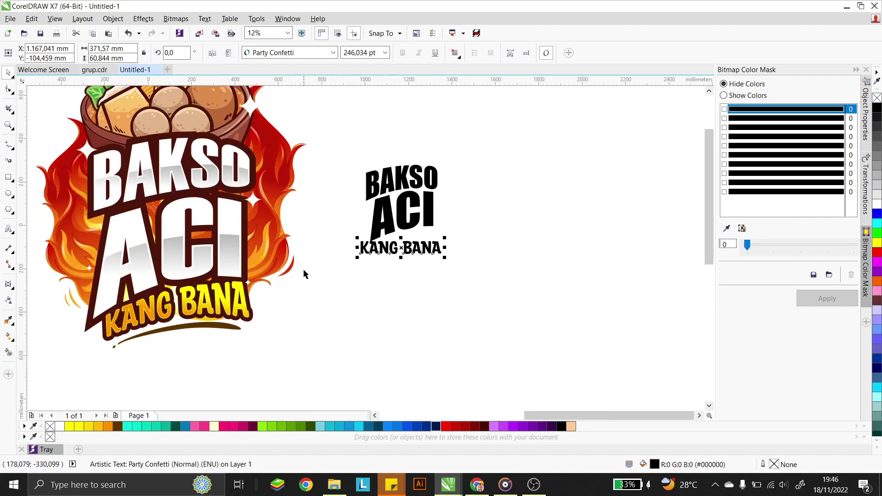
- Shrink KANG BANA to about 195 pt and widen ACI on its left side to about 303 mm
{"action": "scroll", "coordinate": [447, 240], "scroll_direction": "up", "scroll_amount": 2}
{"action": "left_click_drag", "start_coordinate": [442, 245], "coordinate": [423, 247]}
{"action": "left_click", "coordinate": [380, 198]}
{"action": "scroll", "coordinate": [380, 198], "scroll_direction": "down", "scroll_amount": 2}
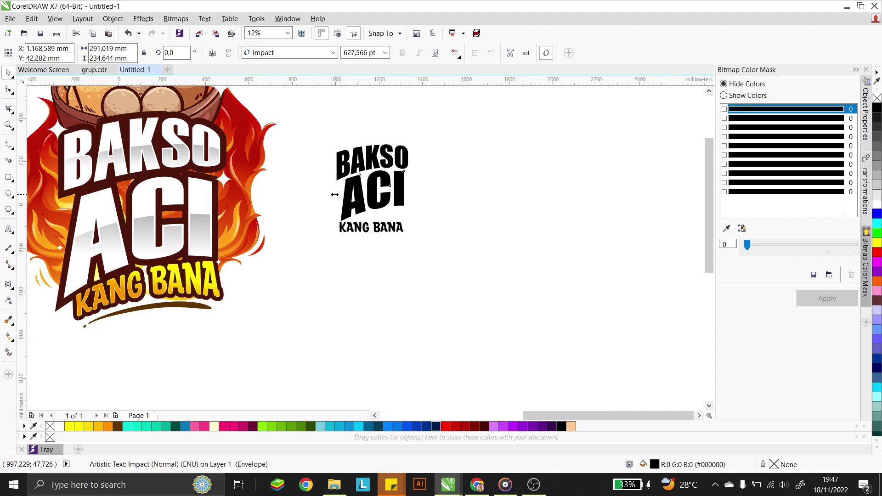
{"action": "scroll", "coordinate": [344, 193], "scroll_direction": "up", "scroll_amount": 2}
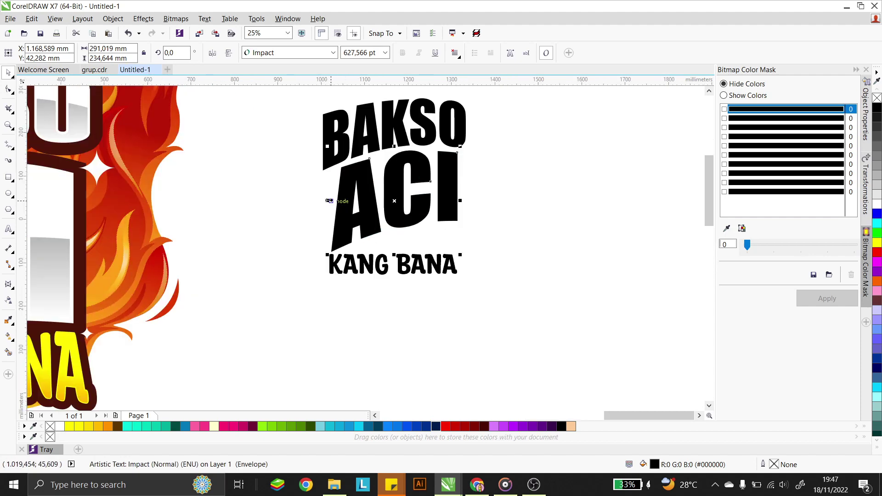
{"action": "left_click_drag", "start_coordinate": [329, 201], "coordinate": [323, 201]}
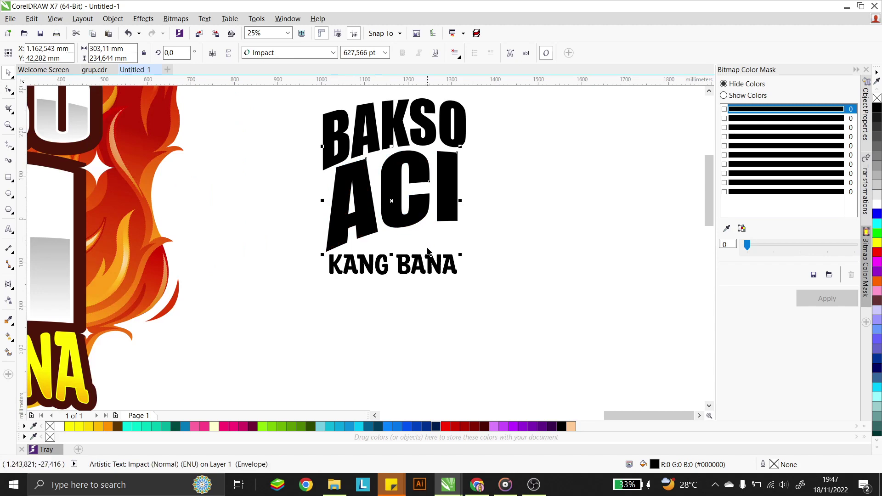
- Move KANG BANA up close under ACI and use an envelope to bend it into a shallow arch that rises toward the right
{"action": "left_click_drag", "start_coordinate": [449, 264], "coordinate": [464, 255]}
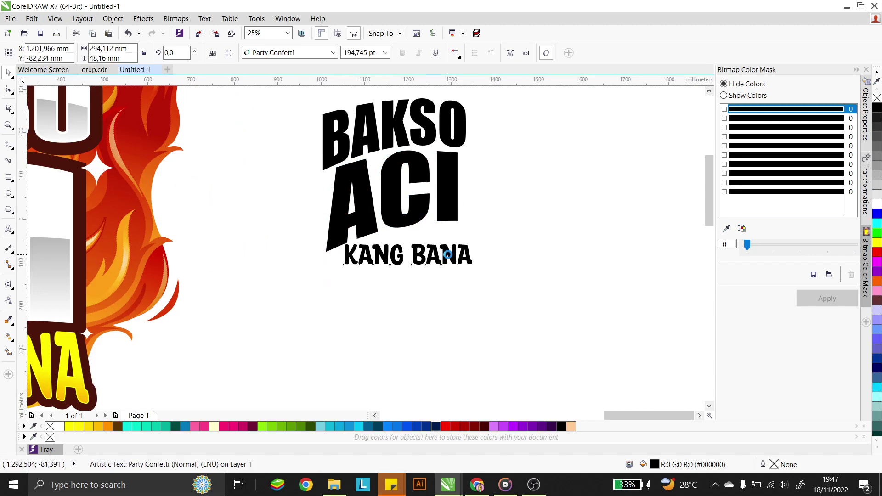
{"action": "left_click", "coordinate": [8, 284]}
{"action": "scroll", "coordinate": [427, 239], "scroll_direction": "up", "scroll_amount": 2}
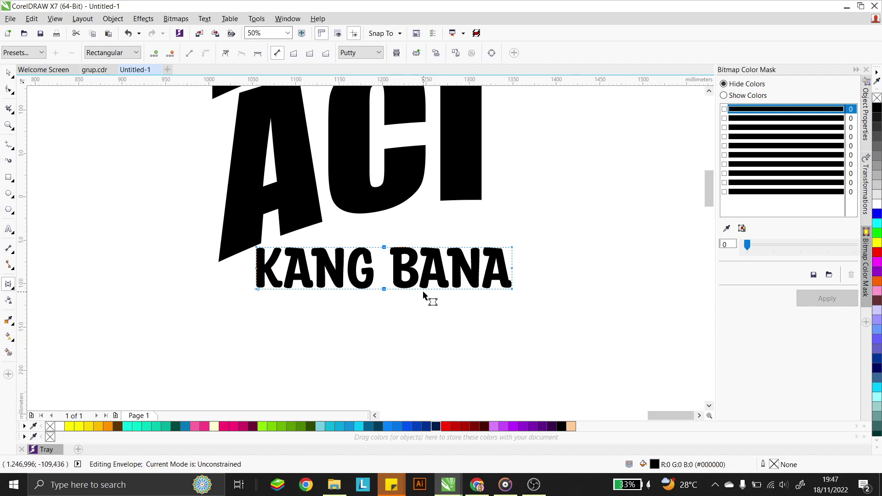
{"action": "left_click_drag", "start_coordinate": [544, 277], "coordinate": [233, 255]}
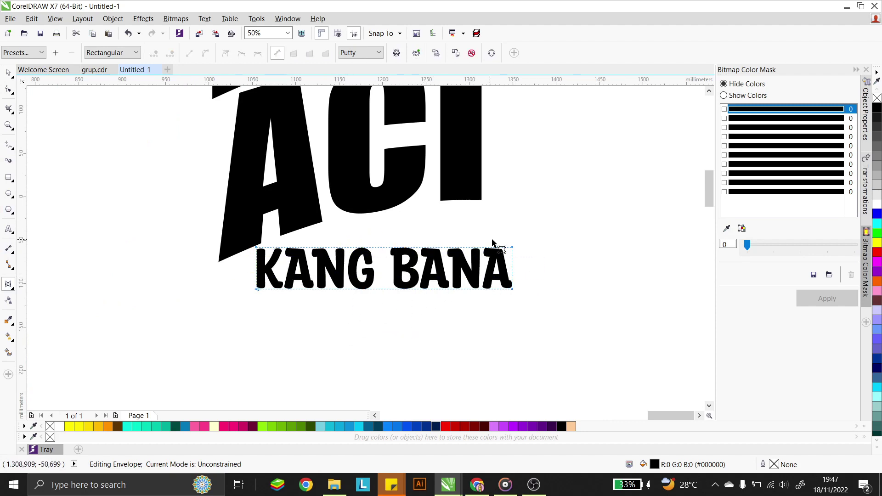
{"action": "left_click_drag", "start_coordinate": [510, 249], "coordinate": [512, 212]}
{"action": "left_click_drag", "start_coordinate": [342, 249], "coordinate": [345, 223]}
{"action": "left_click_drag", "start_coordinate": [511, 290], "coordinate": [512, 257]}
{"action": "left_click_drag", "start_coordinate": [341, 288], "coordinate": [349, 263]}
{"action": "left_click_drag", "start_coordinate": [511, 258], "coordinate": [512, 278]}
{"action": "left_click_drag", "start_coordinate": [428, 279], "coordinate": [428, 267]}
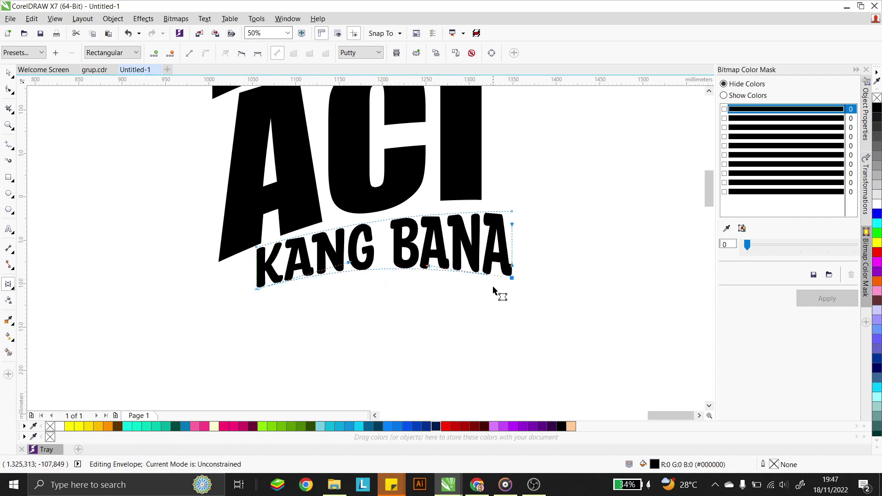
- Shift the arched KANG BANA slightly down and left beneath ACI, and skew its right side slightly upward
{"action": "left_click", "coordinate": [8, 72]}
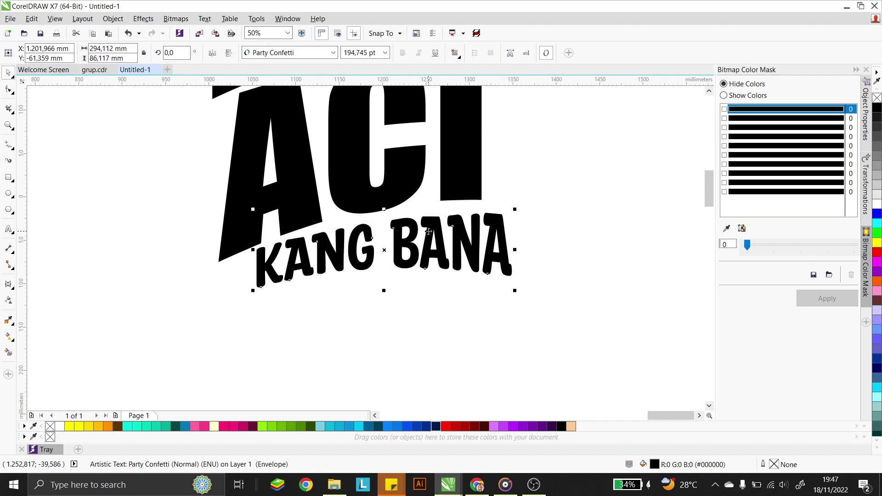
{"action": "left_click_drag", "start_coordinate": [431, 230], "coordinate": [415, 242]}
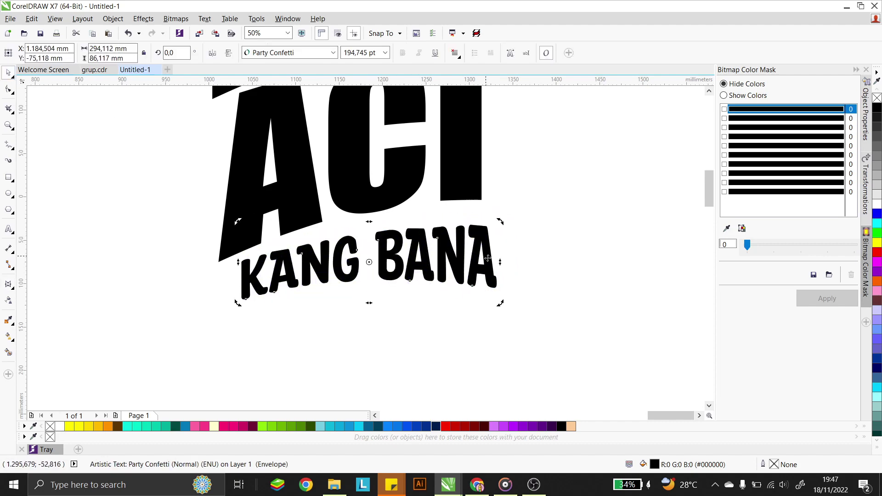
{"action": "left_click_drag", "start_coordinate": [500, 264], "coordinate": [501, 249]}
{"action": "left_click", "coordinate": [523, 260]}
{"action": "scroll", "coordinate": [390, 257], "scroll_direction": "down", "scroll_amount": 2}
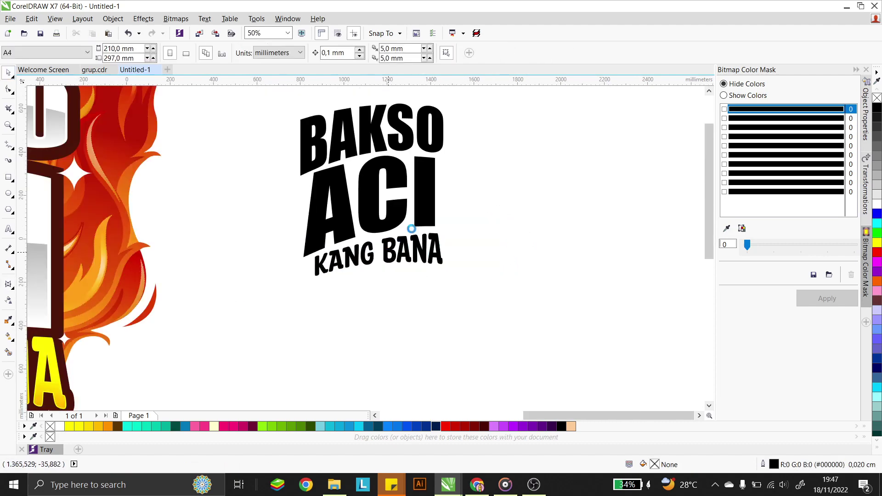
- Give BAKSO and ACI together a white fill and a dark brown #5E3500 outline
{"action": "left_click_drag", "start_coordinate": [437, 161], "coordinate": [316, 262]}
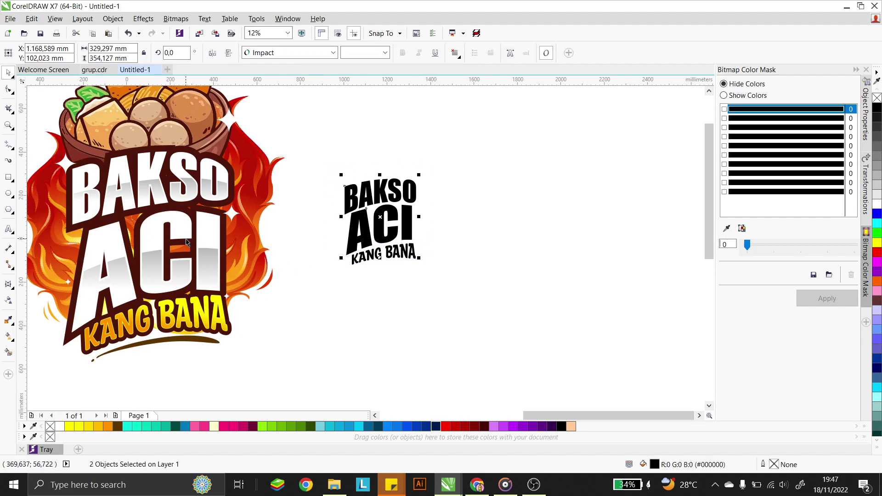
{"action": "scroll", "coordinate": [197, 231], "scroll_direction": "up", "scroll_amount": 2}
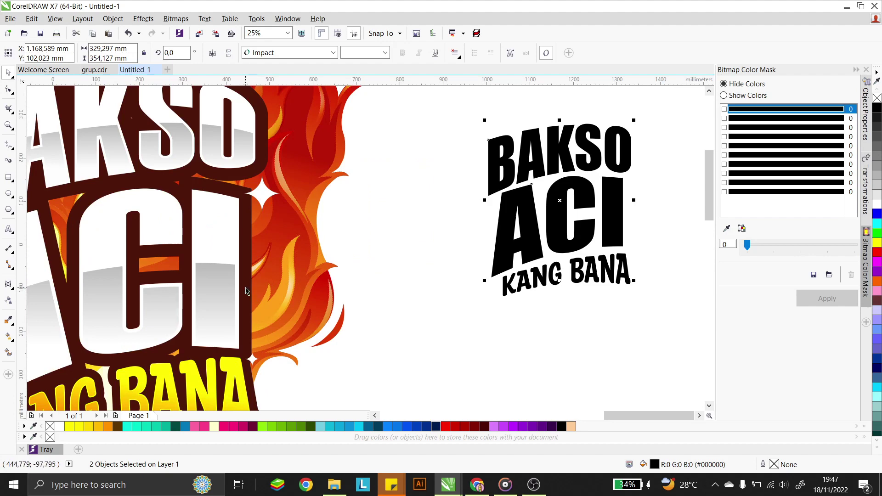
{"action": "left_click", "coordinate": [877, 206]}
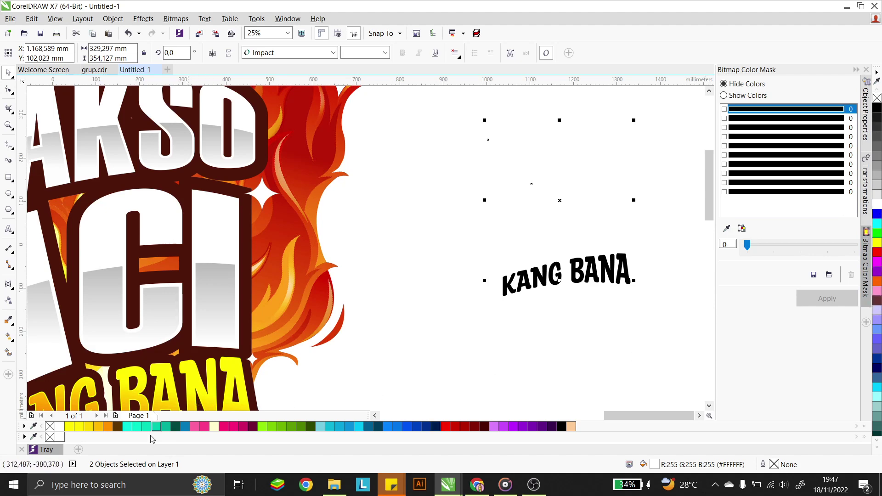
{"action": "right_click", "coordinate": [118, 426]}
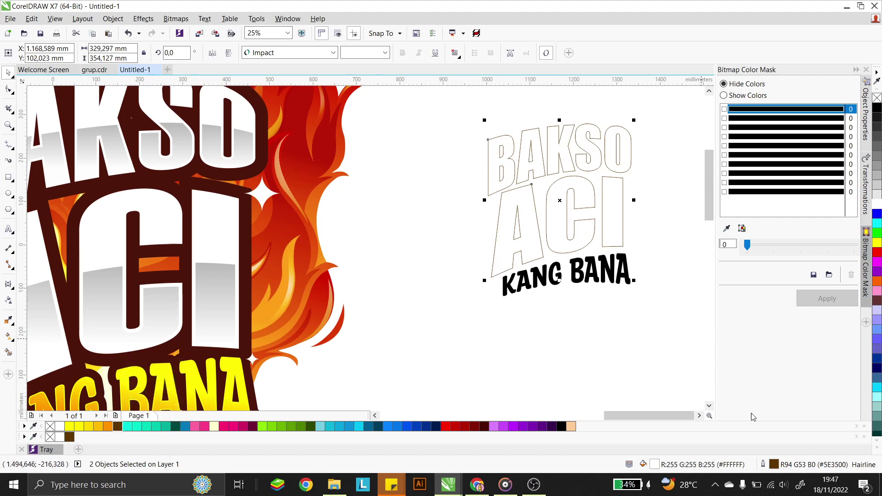
- Set the outline of BAKSO and ACI to 2 cm, placed behind the fill and scaling with the object
{"action": "double_click", "coordinate": [763, 464]}
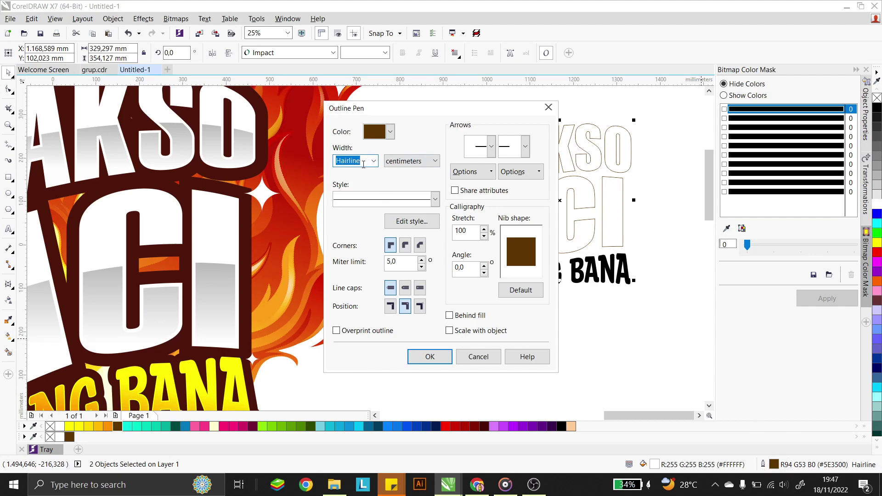
{"action": "type", "text": "2"}
{"action": "left_click", "coordinate": [430, 356]}
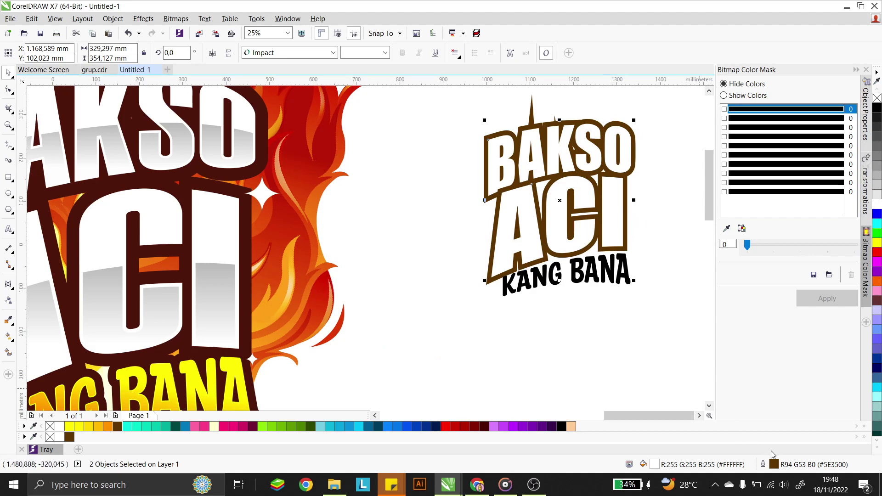
- Try a slightly thicker outline on the BAKSO and ACI lettering
{"action": "double_click", "coordinate": [775, 464]}
{"action": "left_click", "coordinate": [358, 159]}
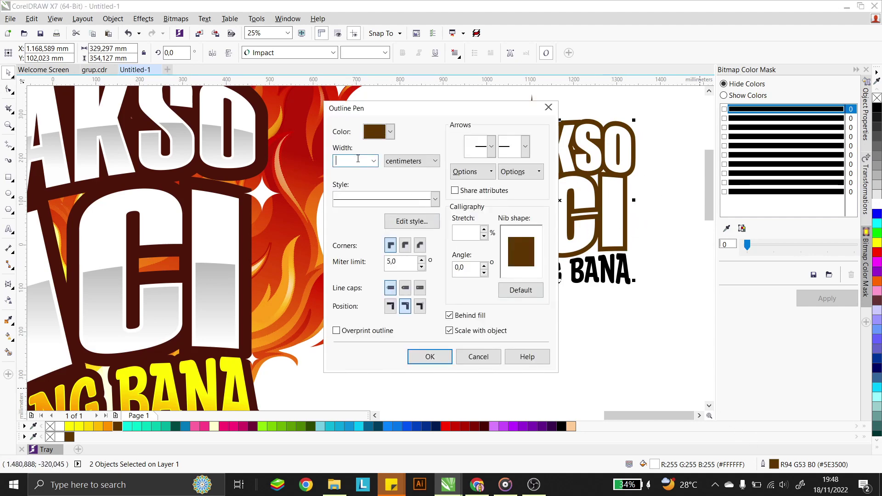
{"action": "type", "text": "2,5"}
{"action": "left_click", "coordinate": [432, 357]}
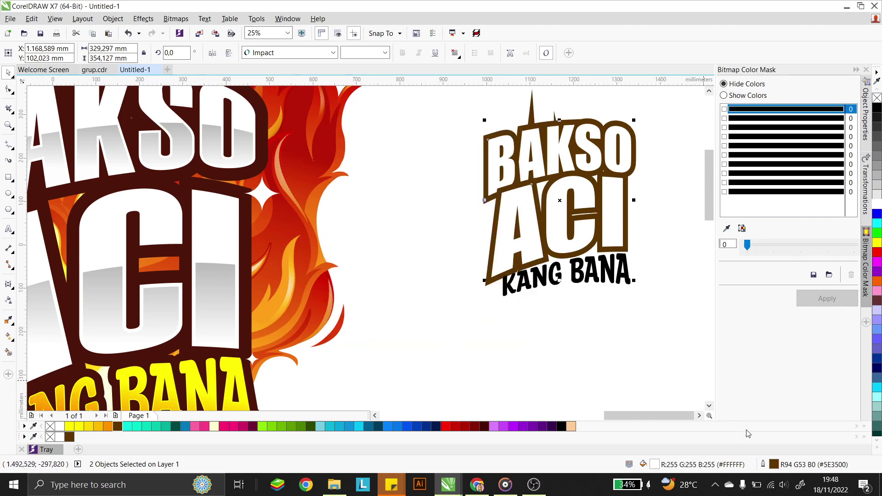
- Set the outline width of BAKSO and ACI to 3 cm and nudge KANG BANA slightly down from it
{"action": "double_click", "coordinate": [774, 466]}
{"action": "double_click", "coordinate": [364, 160]}
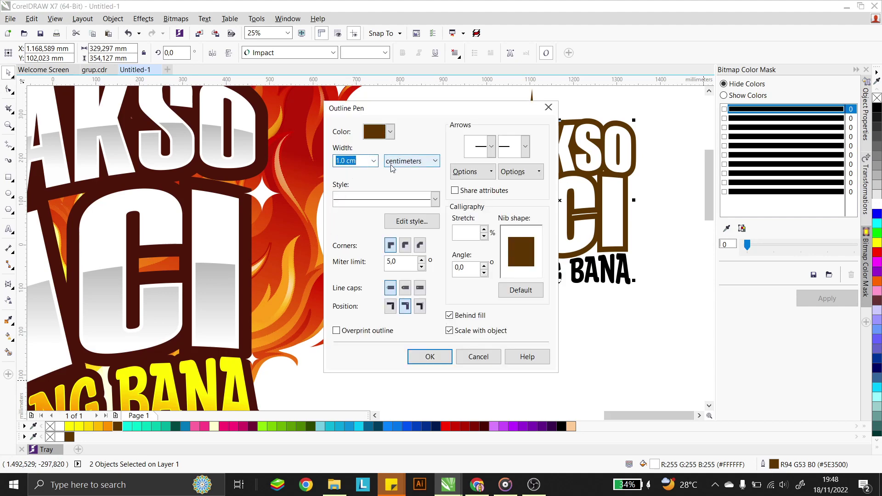
{"action": "type", "text": "3"}
{"action": "left_click", "coordinate": [430, 357]}
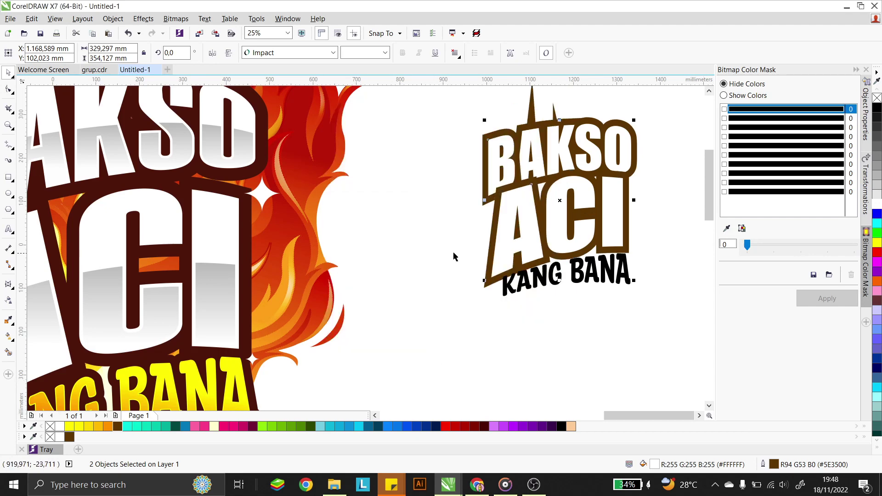
{"action": "left_click", "coordinate": [643, 154]}
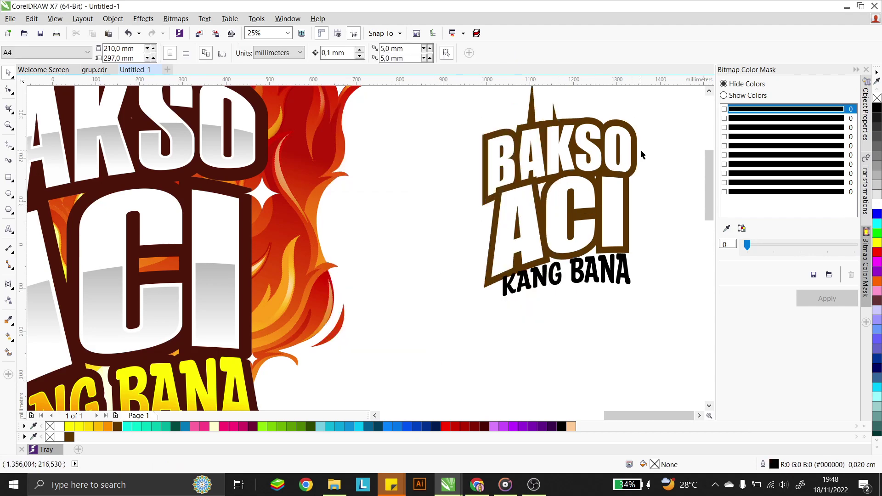
{"action": "left_click_drag", "start_coordinate": [607, 266], "coordinate": [607, 269]}
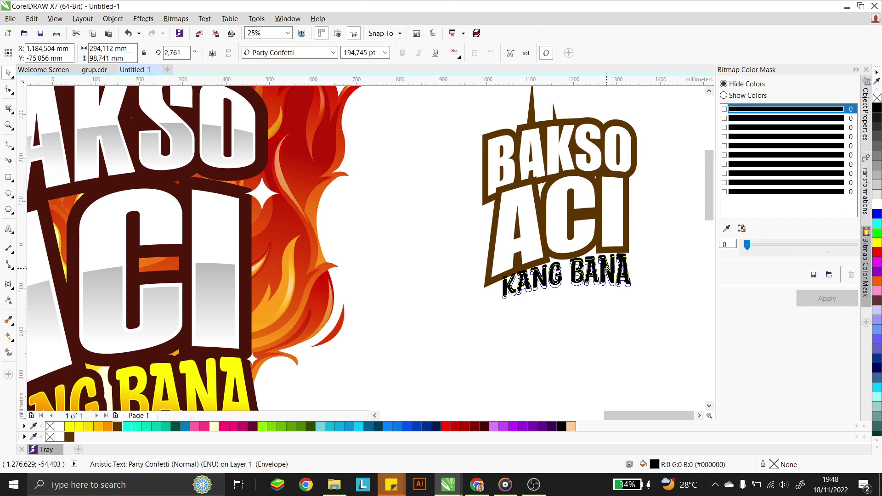
- Convert the brown outlines of BAKSO and ACI into separate curve objects, one word at a time
{"action": "key", "text": "Tab"}
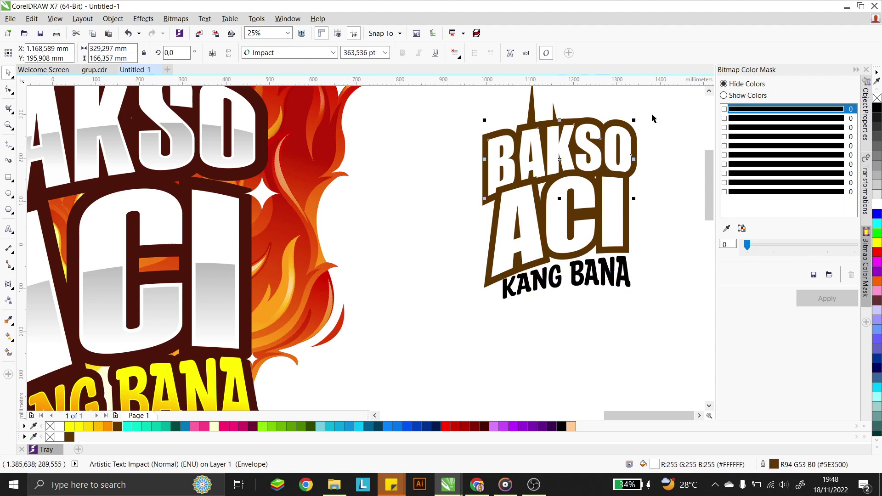
{"action": "scroll", "coordinate": [616, 132], "scroll_direction": "up", "scroll_amount": 1}
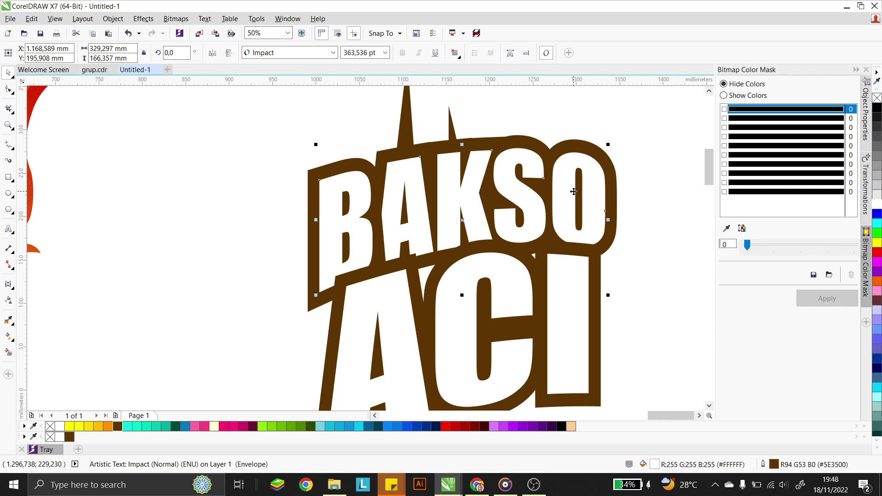
{"action": "left_click", "coordinate": [579, 191]}
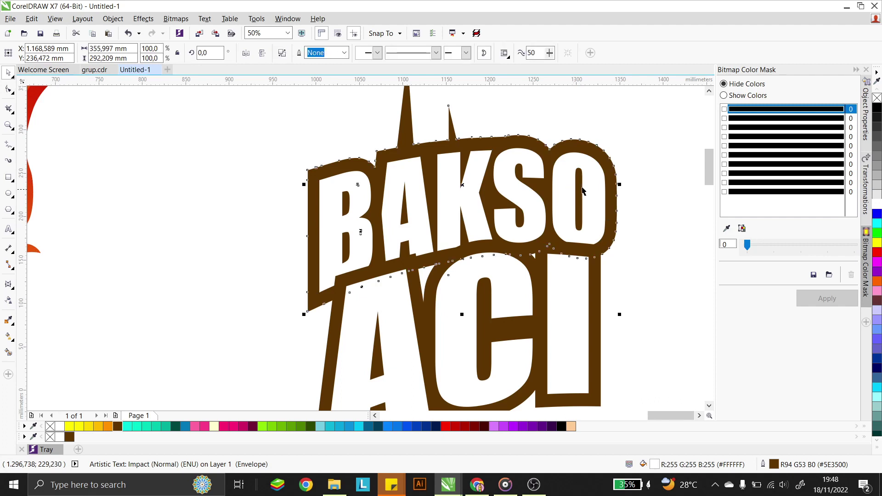
{"action": "left_click", "coordinate": [577, 111]}
{"action": "left_click", "coordinate": [573, 185]}
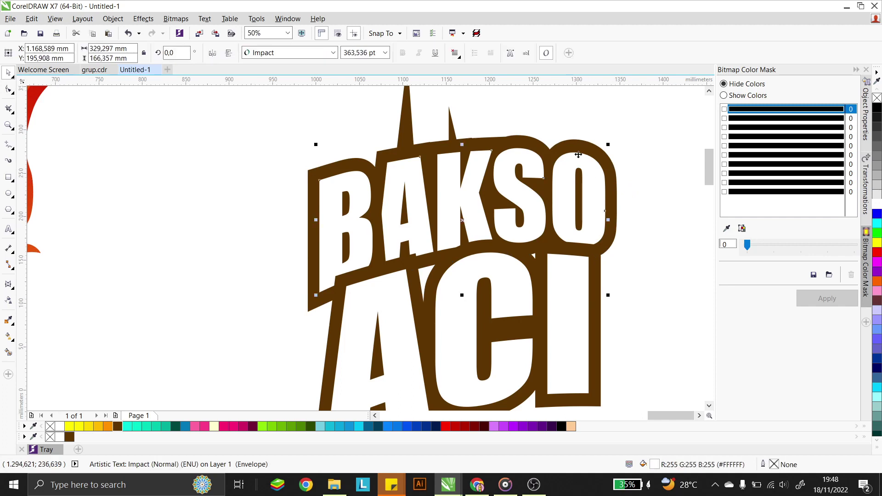
{"action": "left_click", "coordinate": [299, 222]}
{"action": "left_click", "coordinate": [518, 276]}
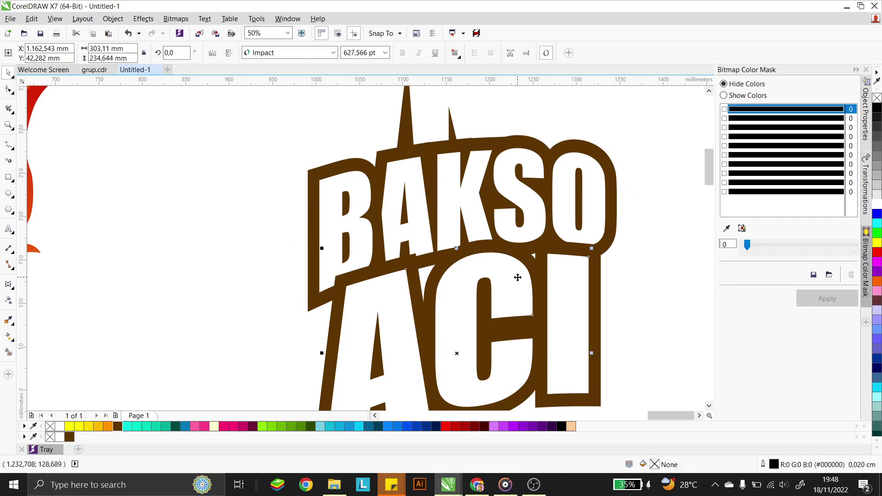
{"action": "key", "text": "ctrl+shift+q"}
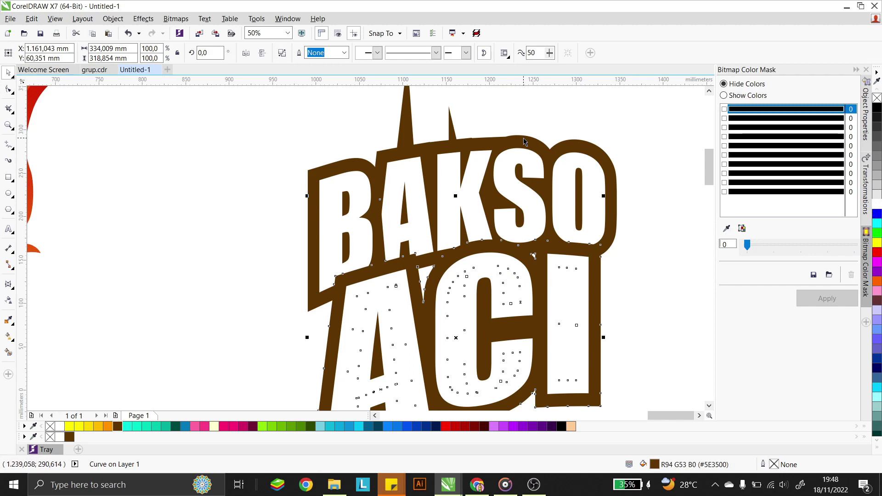
{"action": "left_click", "coordinate": [517, 117]}
{"action": "scroll", "coordinate": [561, 230], "scroll_direction": "down", "scroll_amount": 1}
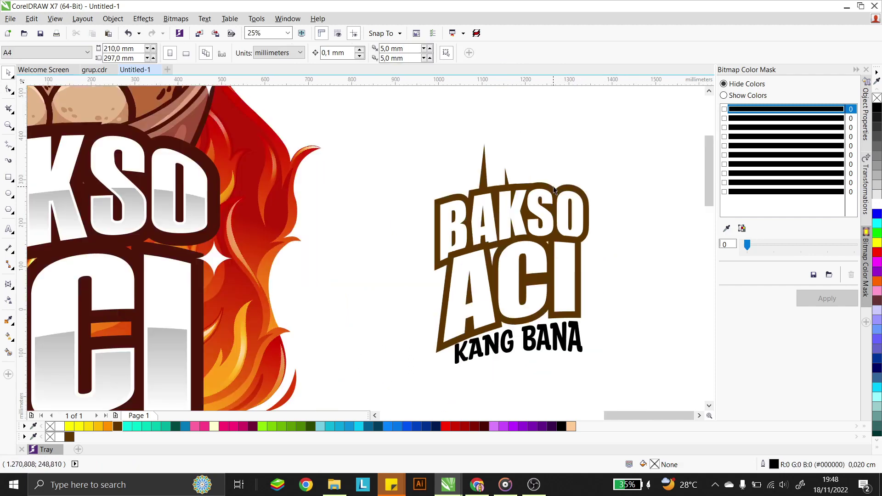
- Delete the stray node of the brown ACI outline curve between the B and A of BAKSO
{"action": "scroll", "coordinate": [524, 230], "scroll_direction": "up", "scroll_amount": 1}
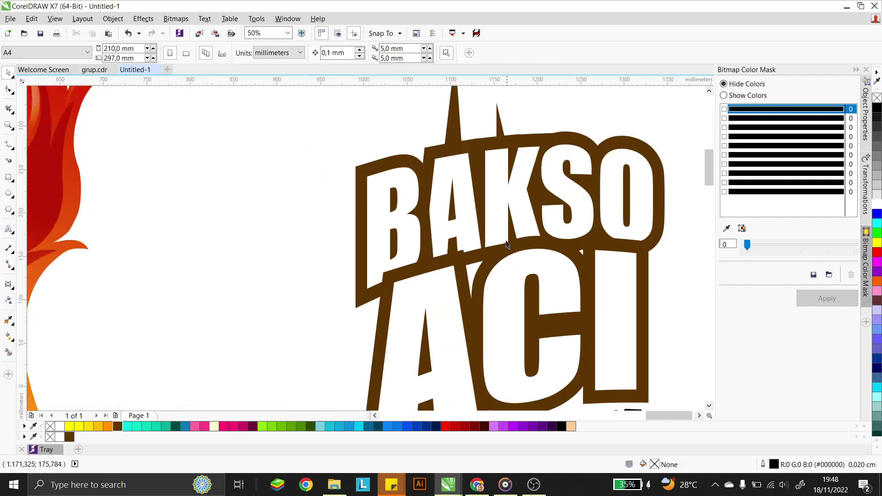
{"action": "left_click", "coordinate": [461, 271]}
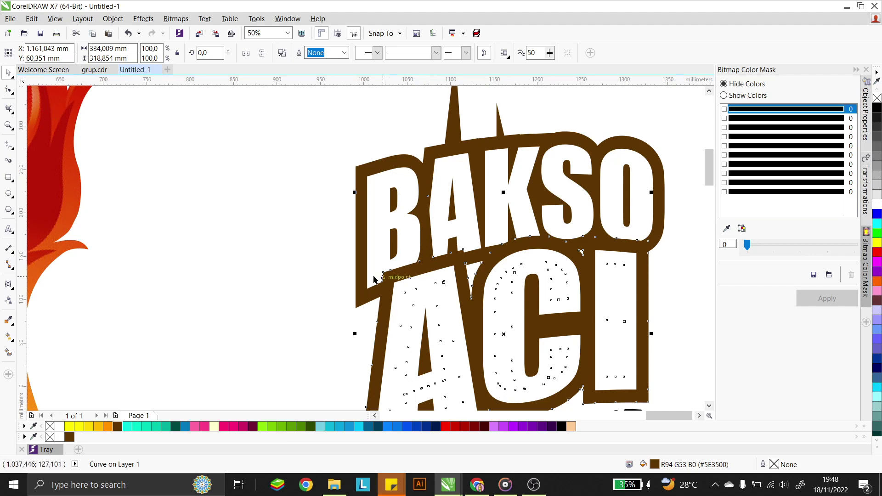
{"action": "key", "text": "Escape"}
{"action": "left_click", "coordinate": [404, 275]}
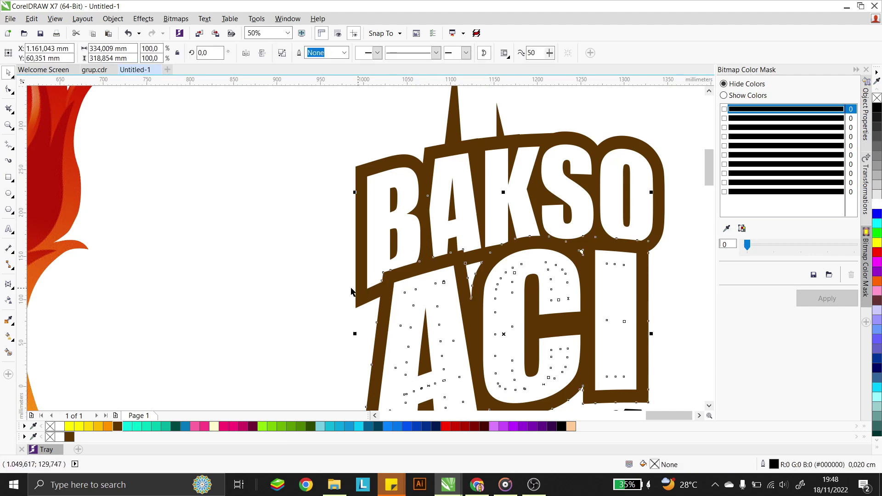
{"action": "left_click", "coordinate": [10, 91]}
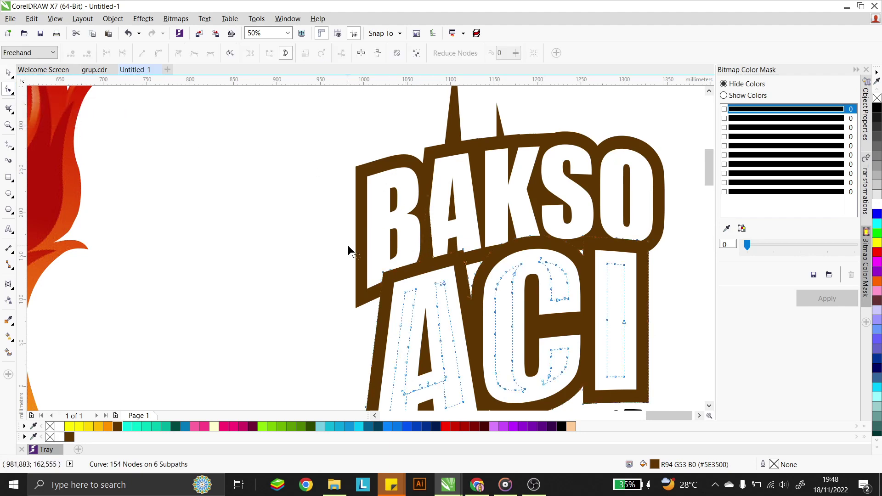
{"action": "scroll", "coordinate": [448, 211], "scroll_direction": "up", "scroll_amount": 1}
{"action": "left_click", "coordinate": [413, 187]}
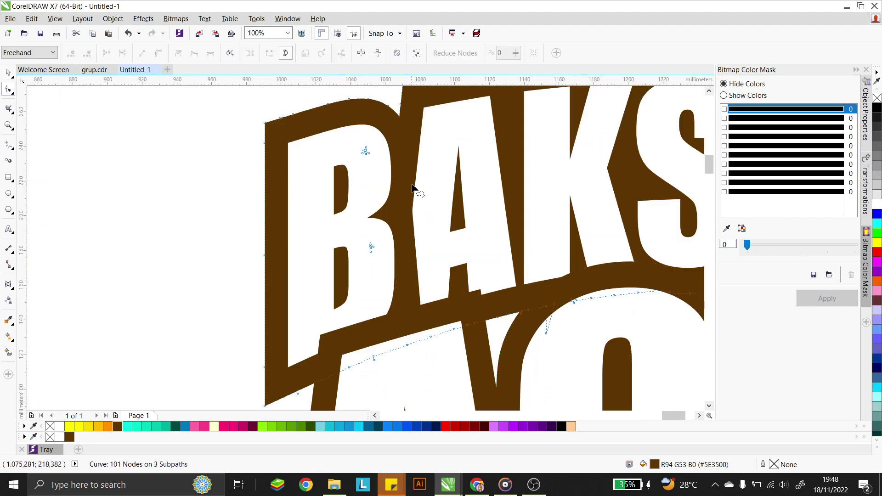
{"action": "key", "text": "F10"}
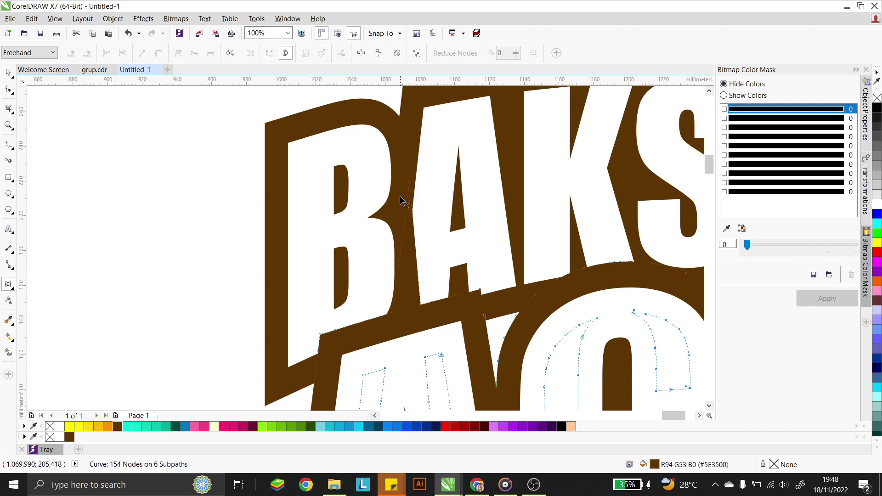
{"action": "double_click", "coordinate": [410, 183]}
{"action": "scroll", "coordinate": [415, 338], "scroll_direction": "down", "scroll_amount": 1}
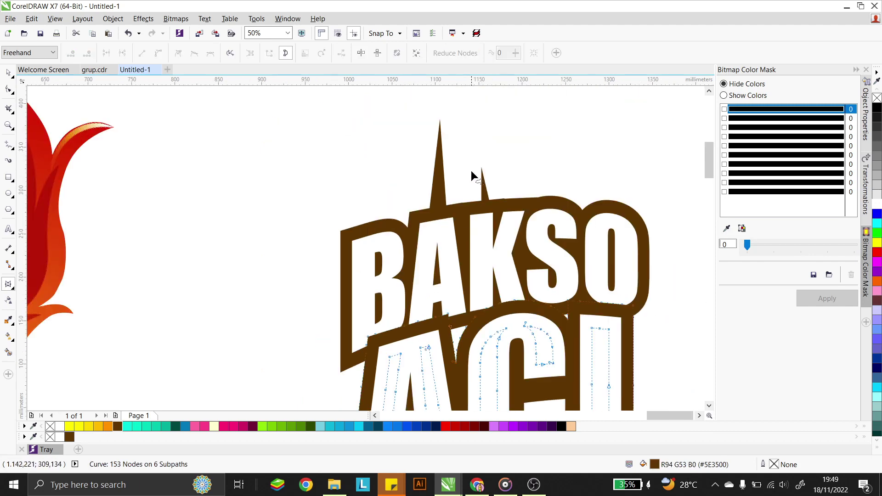
- Remove the two tall spikes above the brown BAKSO outline by deleting their tip nodes
{"action": "scroll", "coordinate": [480, 154], "scroll_direction": "up", "scroll_amount": 1}
{"action": "mouse_move", "coordinate": [533, 191]}
{"action": "left_mouse_down"}
{"action": "mouse_move", "coordinate": [455, 201]}
{"action": "mouse_move", "coordinate": [330, 146]}
{"action": "mouse_move", "coordinate": [351, 61]}
{"action": "mouse_move", "coordinate": [479, 84]}
{"action": "mouse_move", "coordinate": [506, 119]}
{"action": "left_mouse_up"}
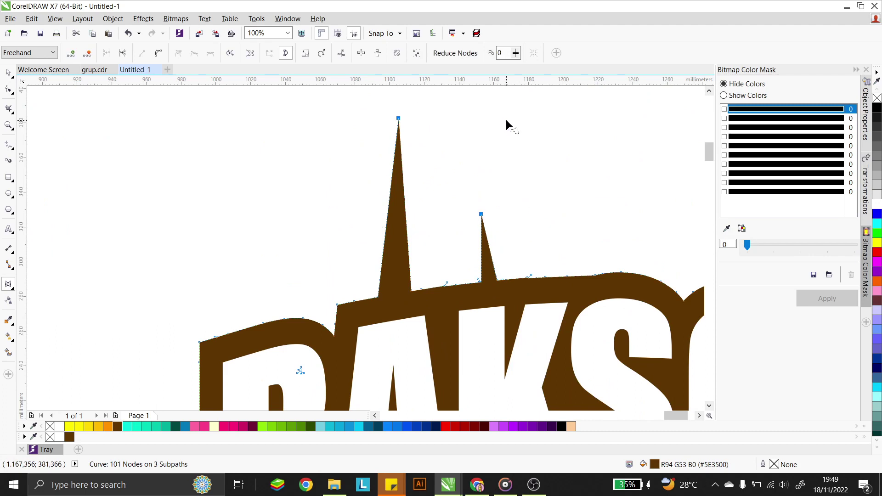
{"action": "key", "text": "Delete"}
{"action": "scroll", "coordinate": [494, 152], "scroll_direction": "down", "scroll_amount": 3}
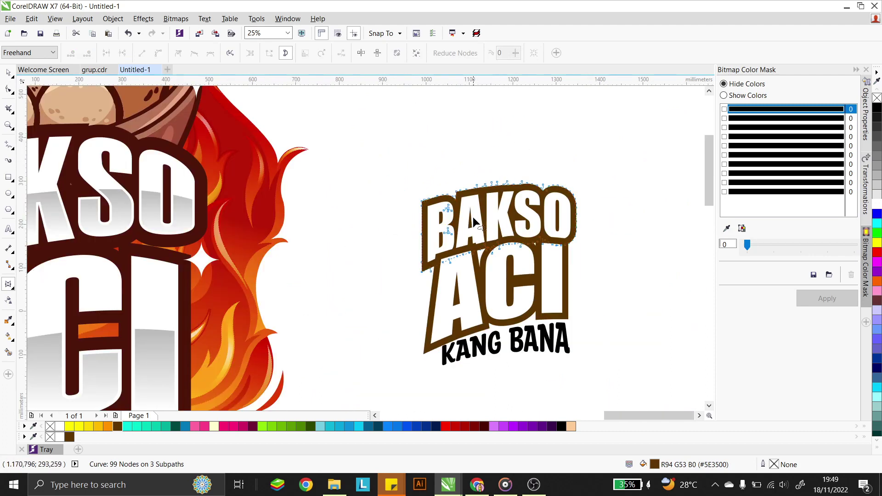
- Move the ACI lettering and its brown outline together about 6 mm straight down
{"action": "left_click", "coordinate": [7, 72]}
{"action": "left_click_drag", "start_coordinate": [598, 311], "coordinate": [561, 295]}
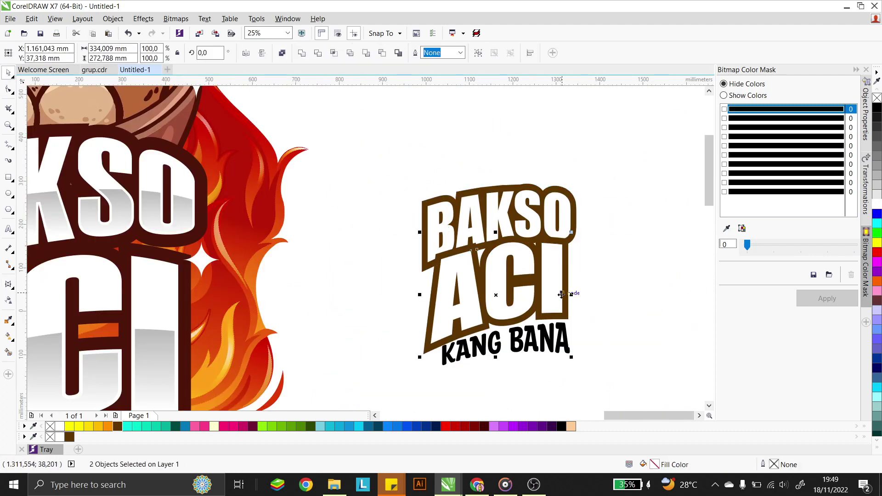
{"action": "scroll", "coordinate": [561, 294], "scroll_direction": "up", "scroll_amount": 1}
{"action": "left_click_drag", "start_coordinate": [551, 216], "coordinate": [551, 221]}
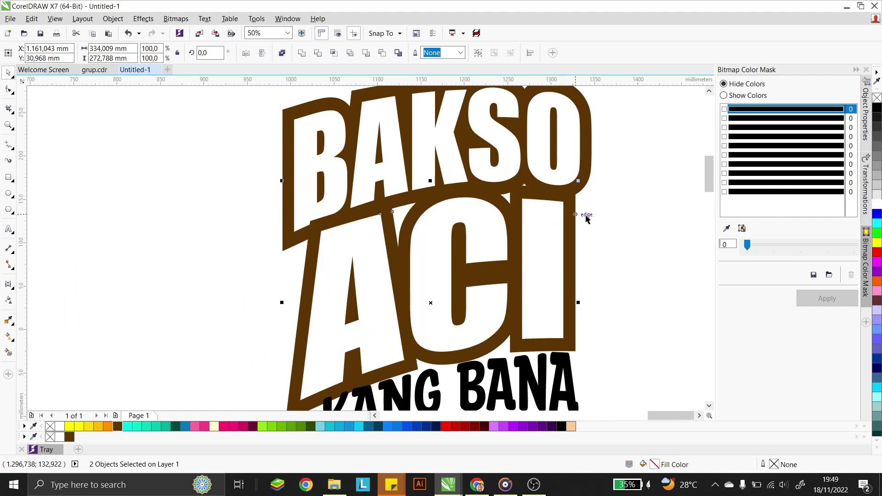
{"action": "scroll", "coordinate": [607, 208], "scroll_direction": "down", "scroll_amount": 1}
{"action": "left_click_drag", "start_coordinate": [633, 238], "coordinate": [366, 107]}
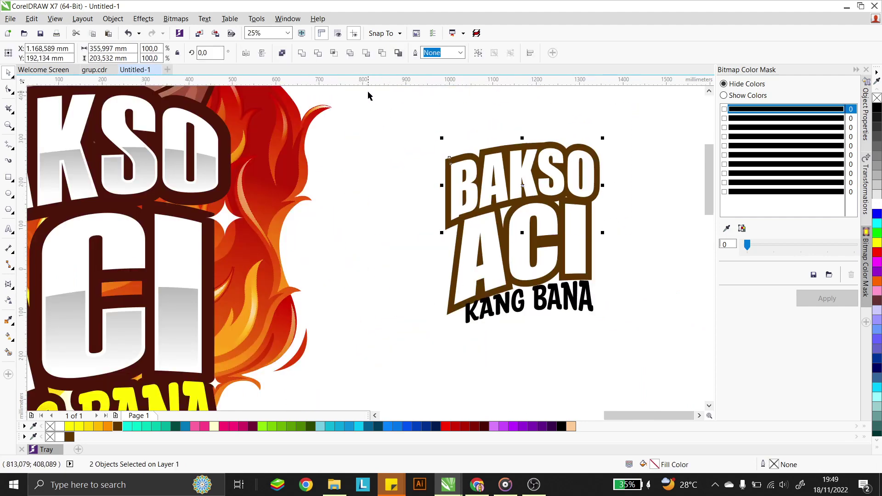
{"action": "left_click", "coordinate": [335, 165]}
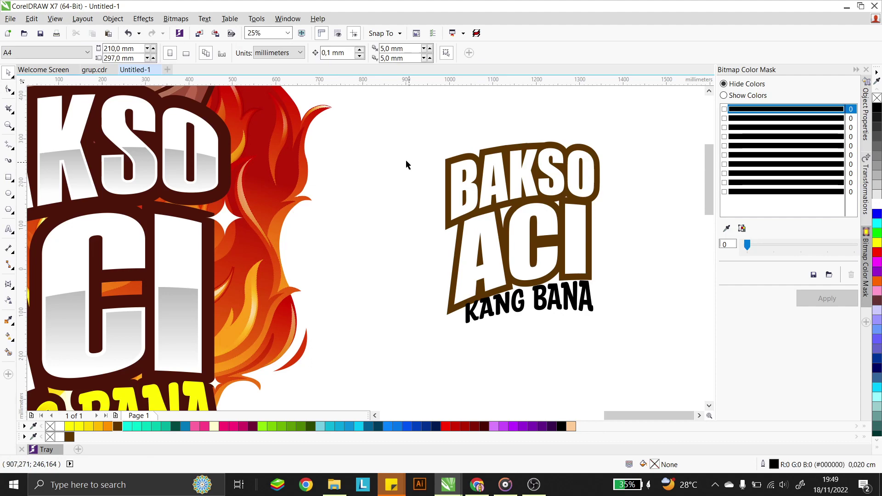
- Add a one-step inside contour with a 3.343 mm offset and orange fill to the white BAKSO lettering
{"action": "scroll", "coordinate": [526, 194], "scroll_direction": "up", "scroll_amount": 1}
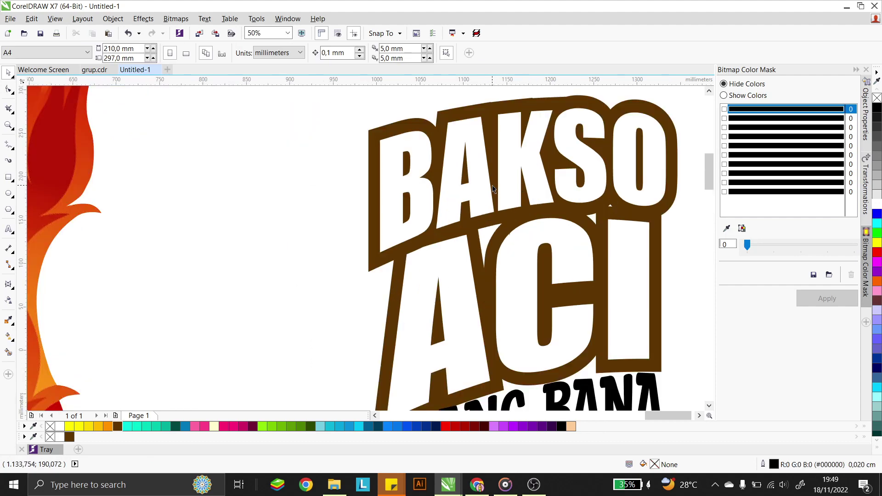
{"action": "left_click", "coordinate": [492, 185]}
{"action": "left_click", "coordinate": [248, 251]}
{"action": "left_click", "coordinate": [428, 199]}
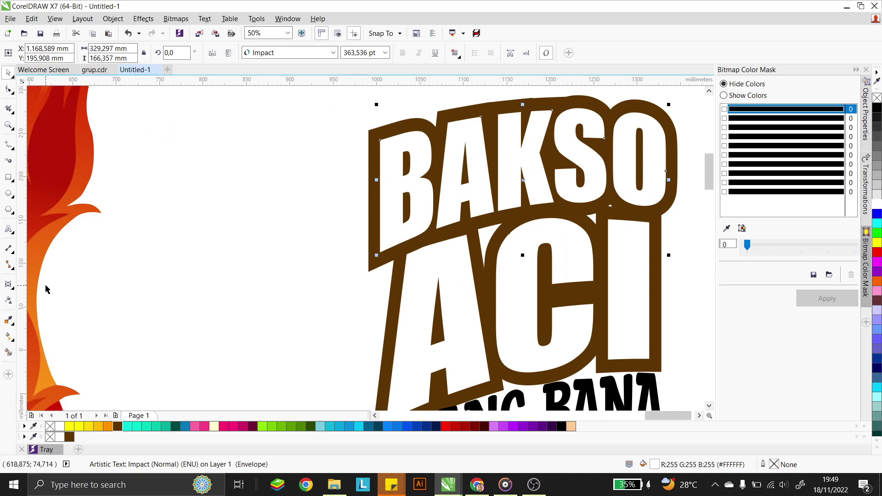
{"action": "left_click", "coordinate": [14, 290]}
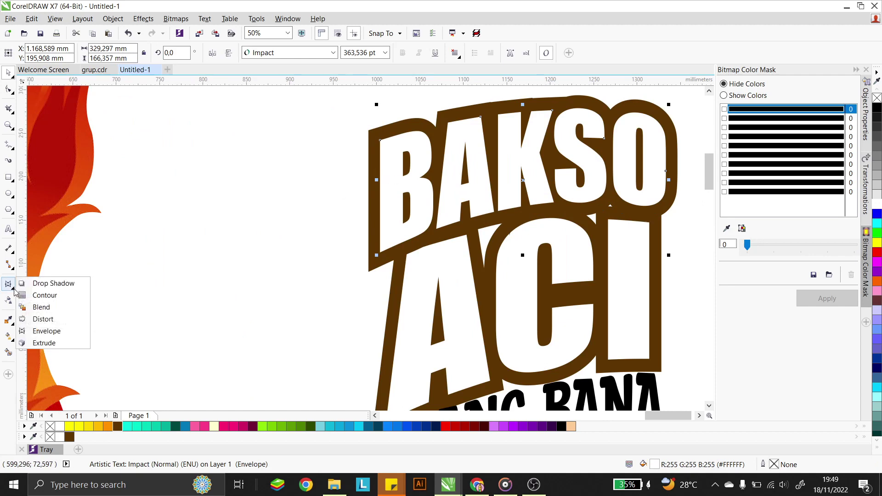
{"action": "left_click", "coordinate": [39, 296]}
{"action": "scroll", "coordinate": [374, 150], "scroll_direction": "up", "scroll_amount": 1}
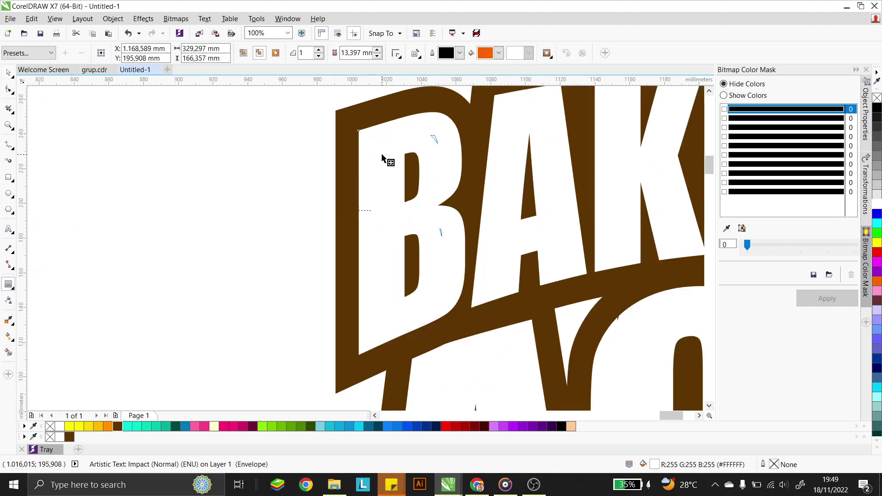
{"action": "left_click_drag", "start_coordinate": [361, 147], "coordinate": [365, 147]}
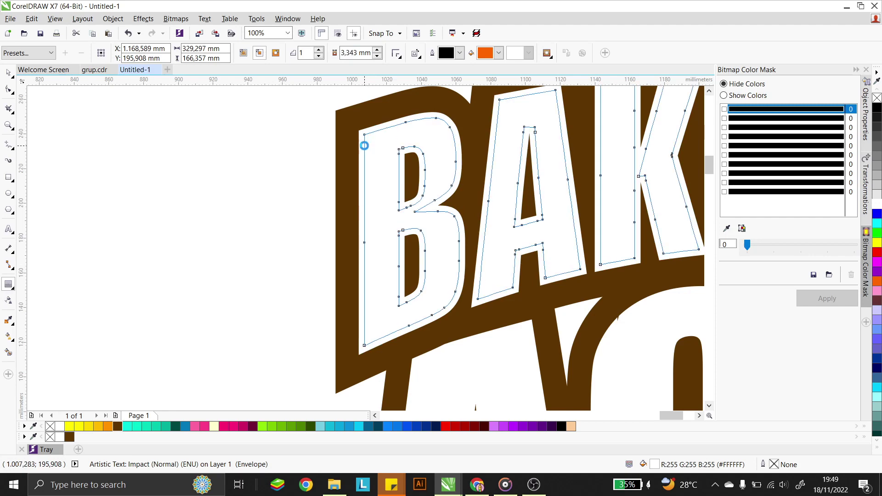
{"action": "left_click_drag", "start_coordinate": [364, 145], "coordinate": [365, 147]}
- Add a one-step inside contour with a 4.762 mm offset and orange fill to the white ACI lettering
{"action": "scroll", "coordinate": [330, 163], "scroll_direction": "down", "scroll_amount": 1}
{"action": "scroll", "coordinate": [367, 325], "scroll_direction": "up", "scroll_amount": 1}
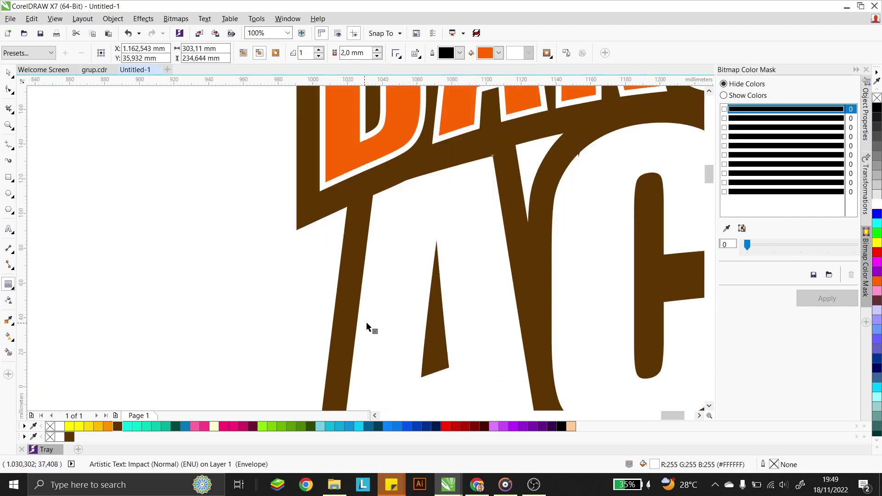
{"action": "left_click_drag", "start_coordinate": [378, 252], "coordinate": [341, 220]}
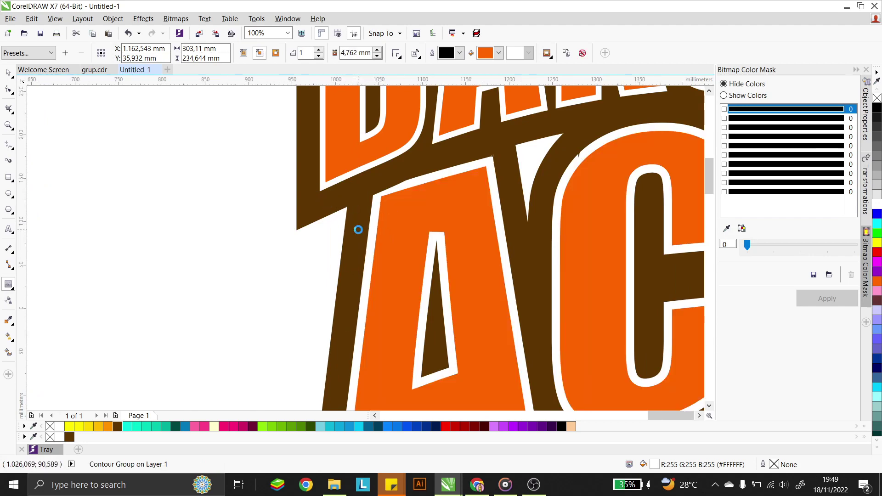
{"action": "scroll", "coordinate": [358, 229], "scroll_direction": "down", "scroll_amount": 1}
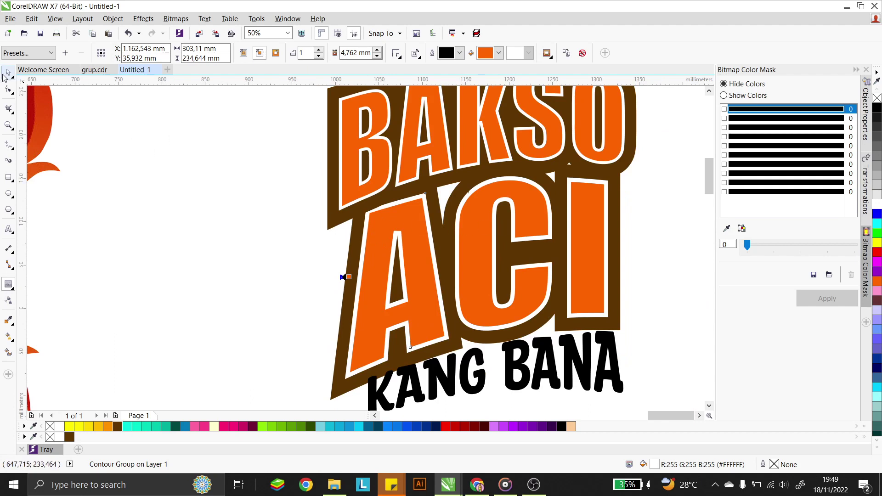
- Break apart the contour groups of BAKSO and ACI so the orange inner shapes become separate curves
{"action": "left_click", "coordinate": [297, 268]}
{"action": "left_click", "coordinate": [388, 171]}
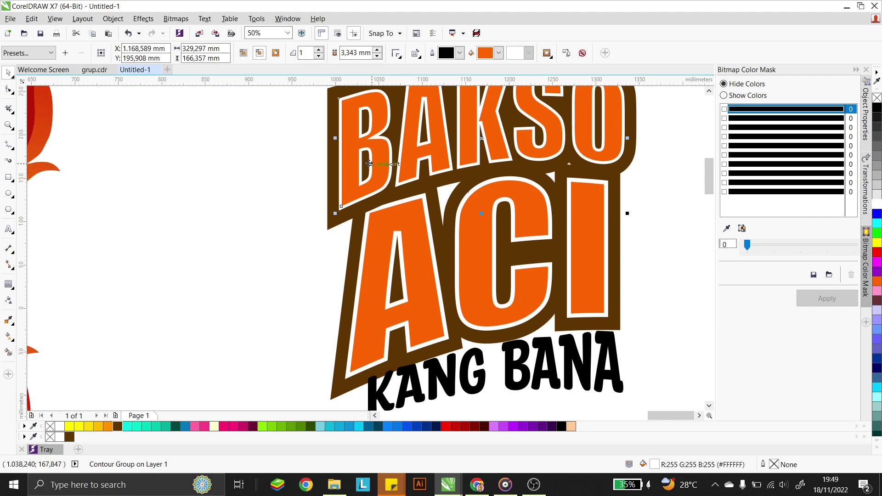
{"action": "key", "text": "ctrl+k"}
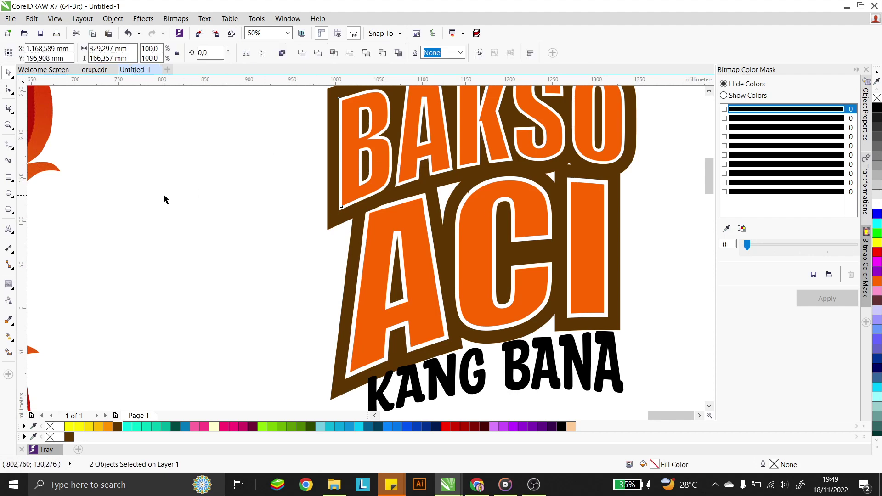
{"action": "left_click", "coordinate": [165, 199]}
{"action": "left_click", "coordinate": [349, 248]}
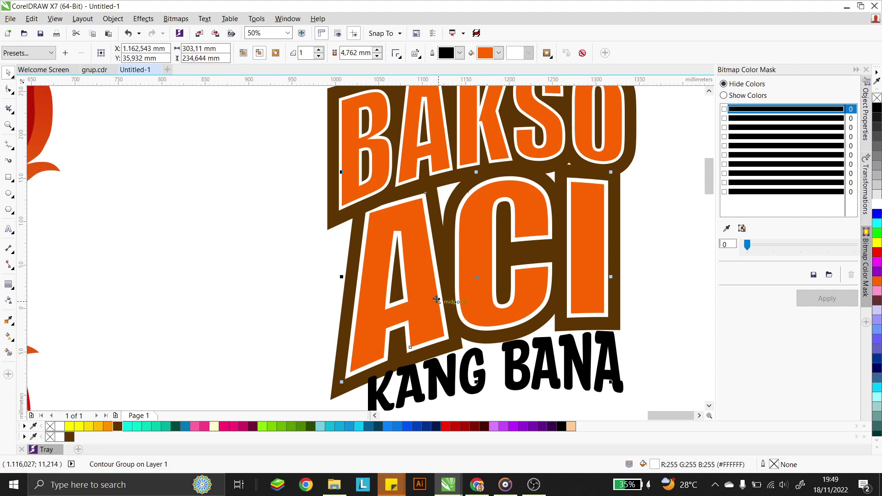
{"action": "key", "text": "ctrl+k"}
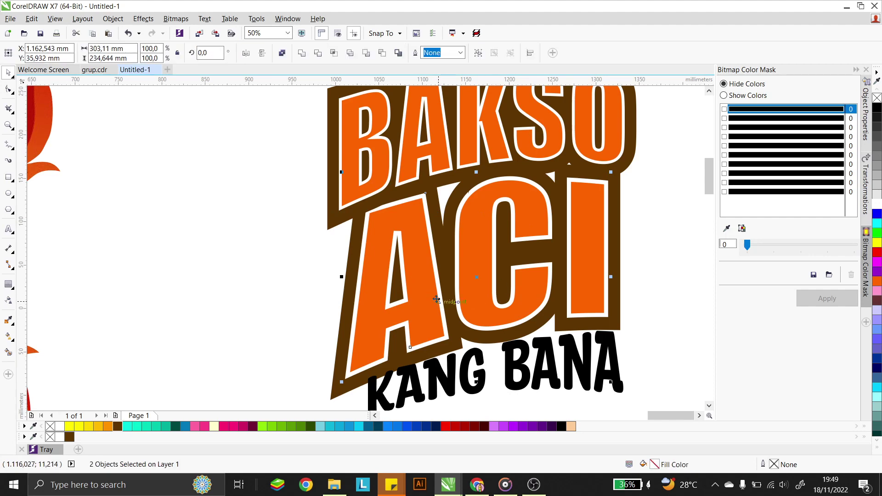
{"action": "left_click", "coordinate": [189, 236]}
{"action": "left_click", "coordinate": [431, 236]}
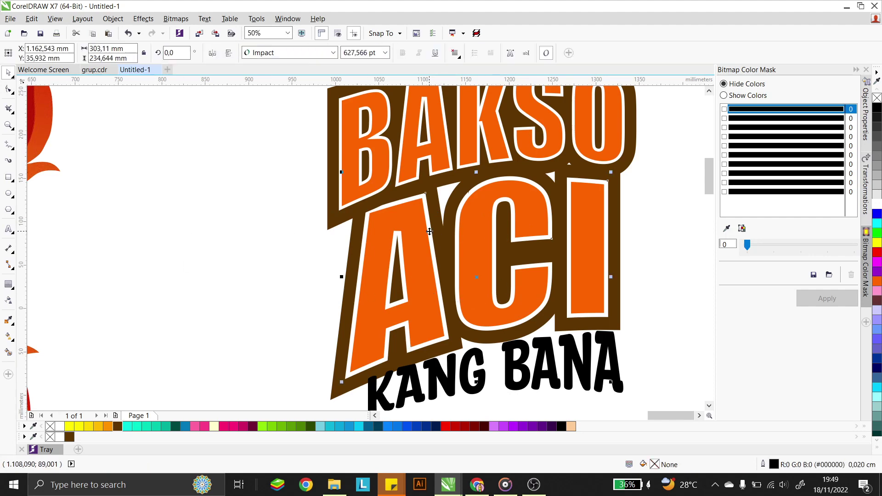
{"action": "left_click", "coordinate": [445, 163], "text": "shift"}
{"action": "scroll", "coordinate": [527, 259], "scroll_direction": "down", "scroll_amount": 1}
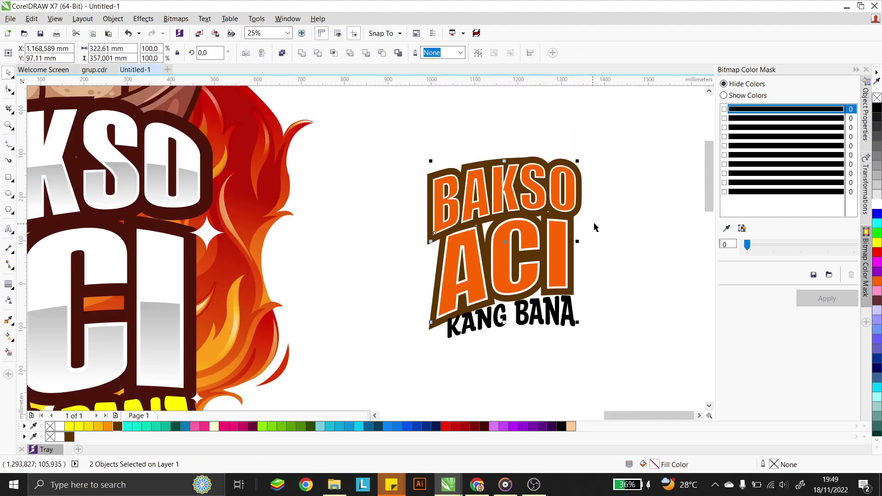
{"action": "left_click", "coordinate": [596, 224]}
- Draw a closed Pen-tool shape about 838 by 307 mm over the upper half of BAKSO, its arched lower edge crossing the letters
{"action": "scroll", "coordinate": [560, 209], "scroll_direction": "up", "scroll_amount": 2}
{"action": "left_click", "coordinate": [560, 209]}
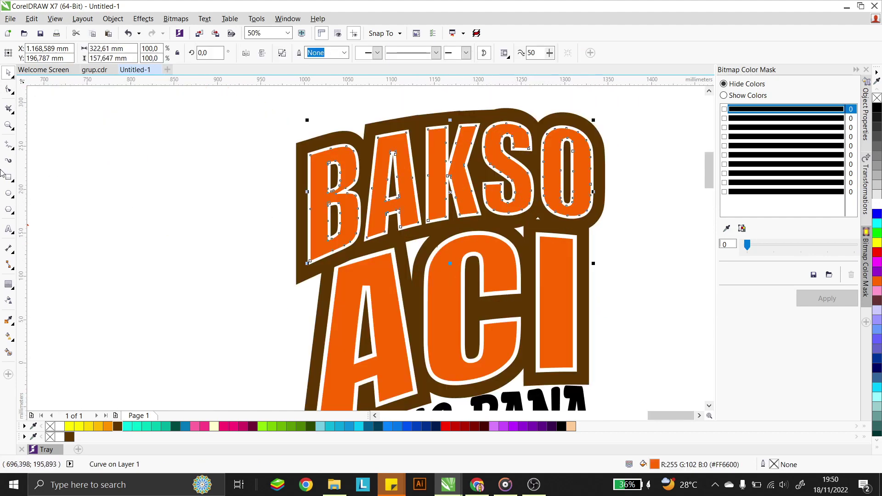
{"action": "left_click", "coordinate": [15, 151]}
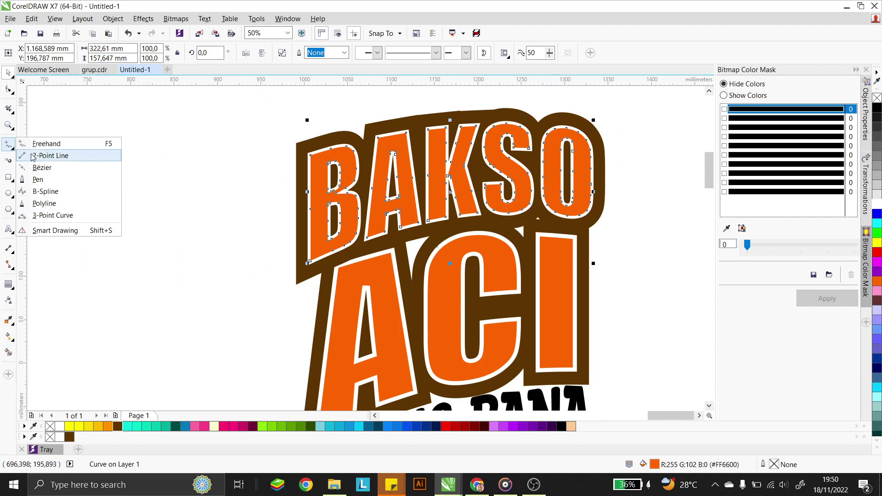
{"action": "left_click", "coordinate": [41, 179]}
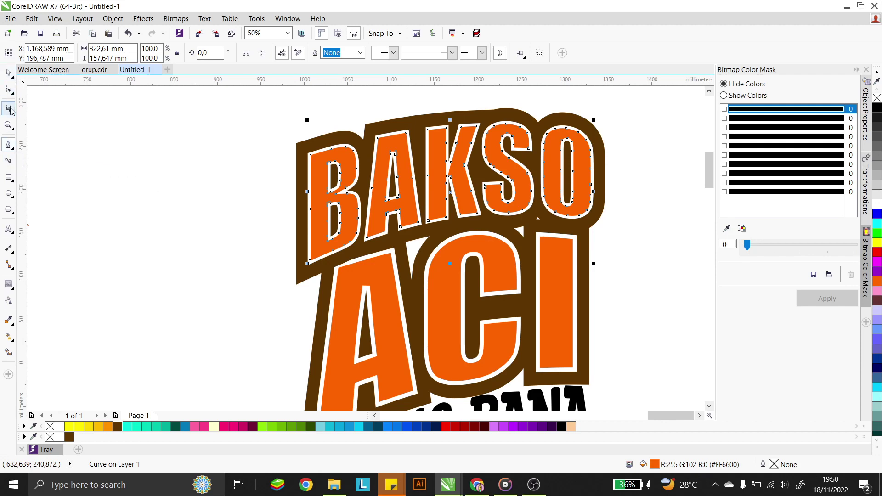
{"action": "left_click", "coordinate": [13, 149]}
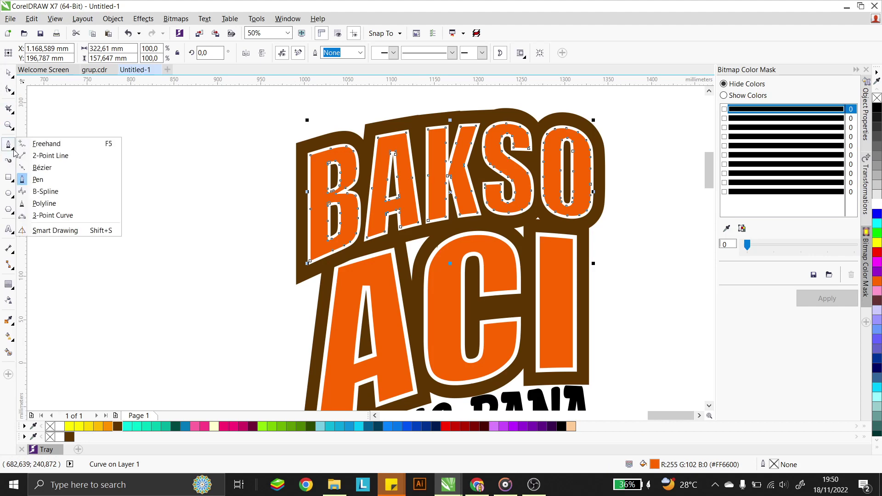
{"action": "left_click", "coordinate": [41, 180]}
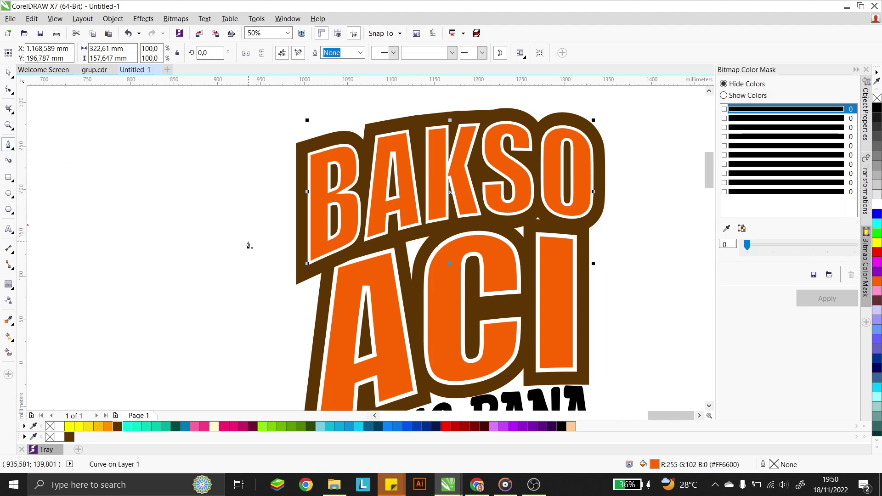
{"action": "left_click", "coordinate": [248, 242]}
{"action": "left_click_drag", "start_coordinate": [519, 173], "coordinate": [706, 196]}
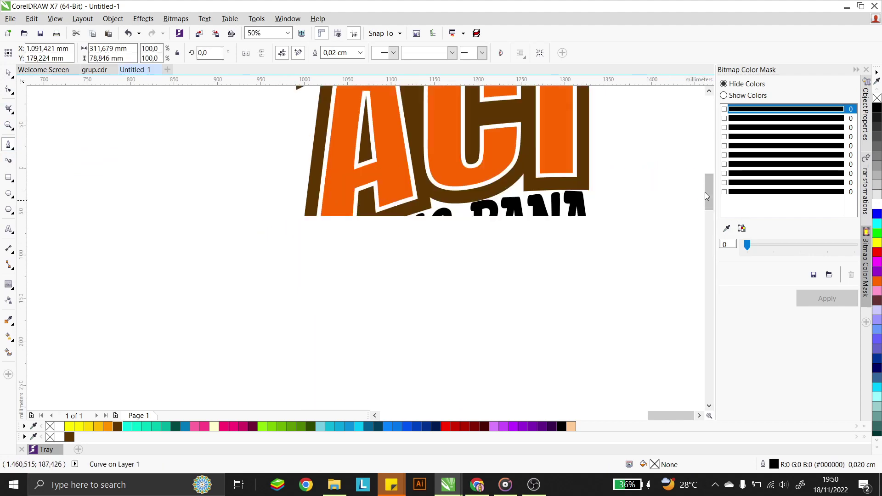
{"action": "scroll", "coordinate": [557, 258], "scroll_direction": "down", "scroll_amount": 2}
{"action": "scroll", "coordinate": [606, 187], "scroll_direction": "up", "scroll_amount": 1}
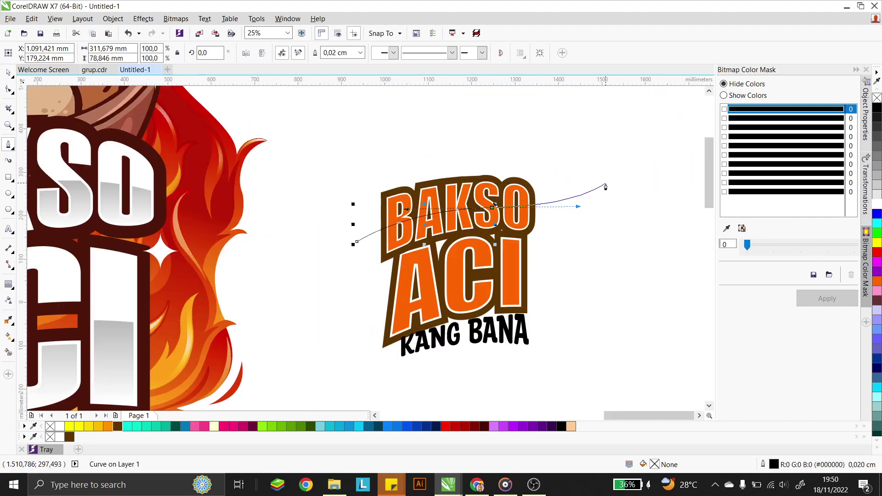
{"action": "left_click", "coordinate": [609, 237]}
{"action": "left_click_drag", "start_coordinate": [606, 156], "coordinate": [551, 114]}
{"action": "left_click_drag", "start_coordinate": [450, 110], "coordinate": [367, 115]}
{"action": "left_click_drag", "start_coordinate": [272, 158], "coordinate": [301, 202]}
{"action": "left_click", "coordinate": [357, 241]}
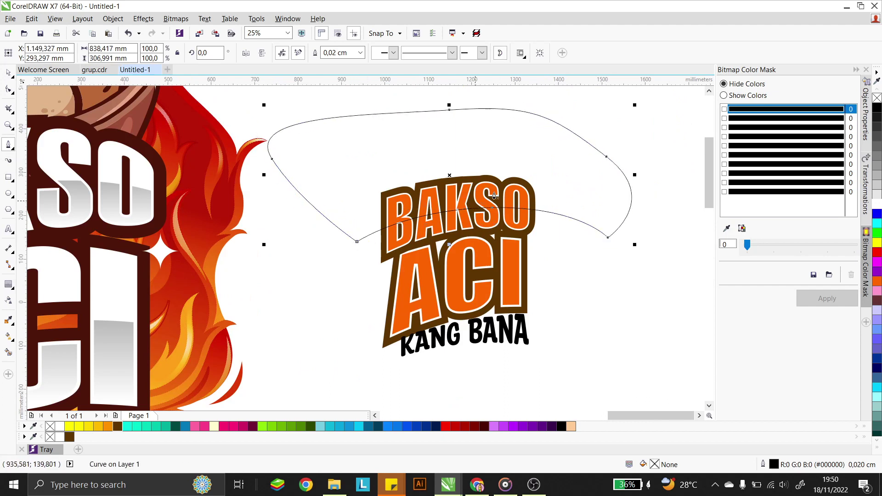
- Trim the upper part of the orange BAKSO inner shapes using the arched Pen-drawn shape
{"action": "left_click", "coordinate": [7, 73]}
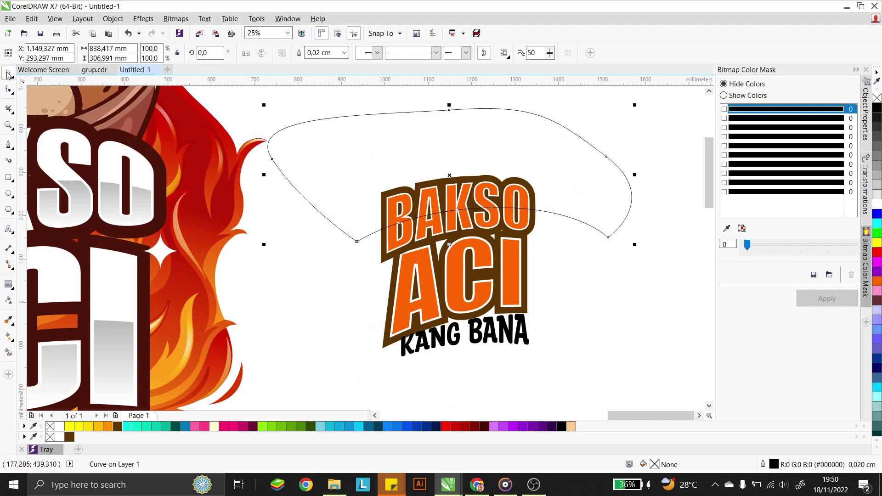
{"action": "scroll", "coordinate": [475, 223], "scroll_direction": "up", "scroll_amount": 2}
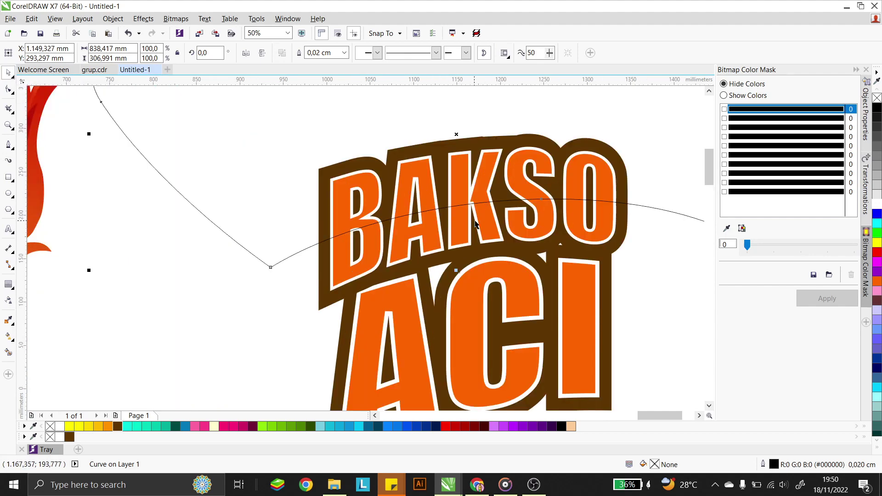
{"action": "left_click", "coordinate": [464, 224], "text": "shift"}
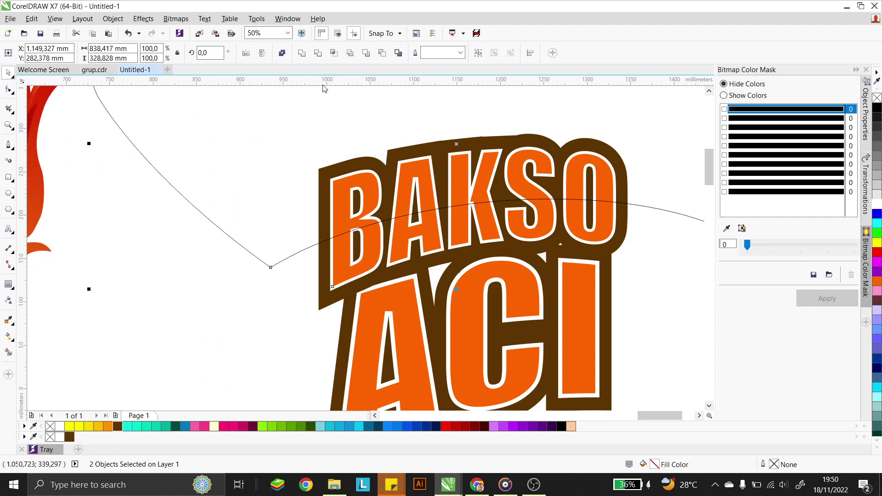
{"action": "left_click", "coordinate": [317, 53]}
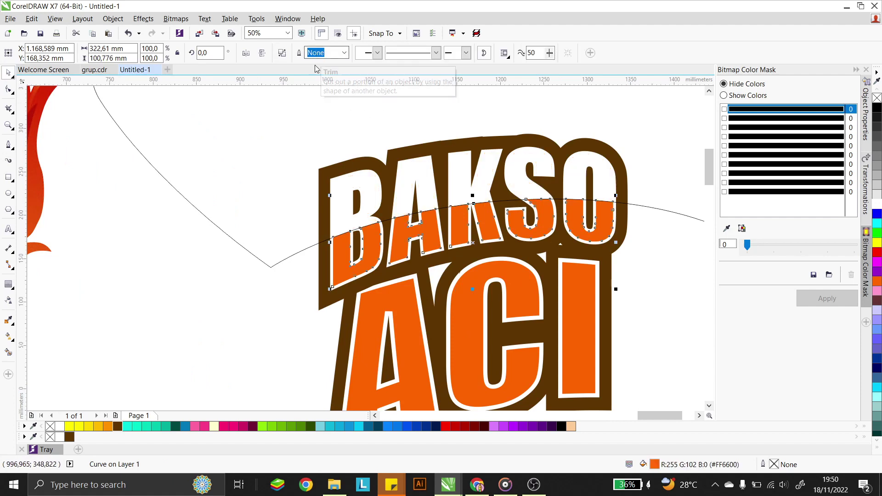
- Move the arched cutting shape about 158 mm down over ACI and trim the upper part of the orange ACI inner shapes
{"action": "left_click", "coordinate": [302, 142]}
{"action": "scroll", "coordinate": [351, 165], "scroll_direction": "down", "scroll_amount": 2}
{"action": "left_click_drag", "start_coordinate": [528, 135], "coordinate": [528, 206]}
{"action": "scroll", "coordinate": [403, 272], "scroll_direction": "up", "scroll_amount": 2}
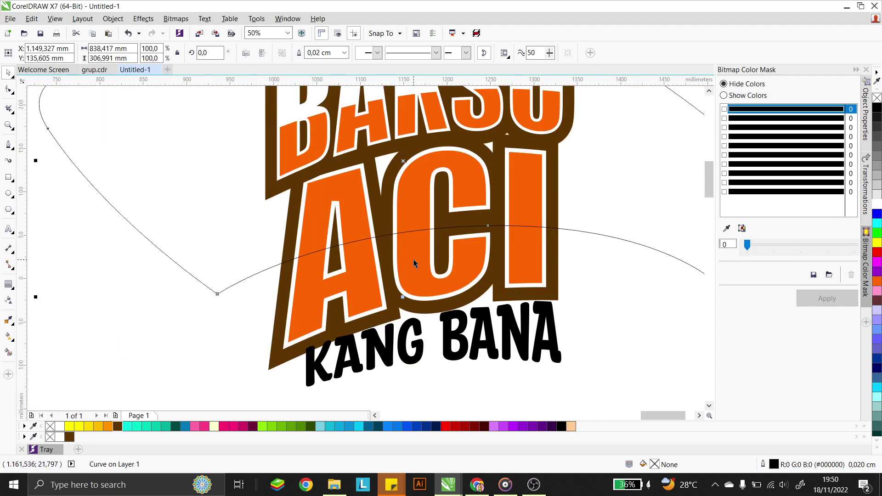
{"action": "left_click", "coordinate": [414, 264], "text": "shift"}
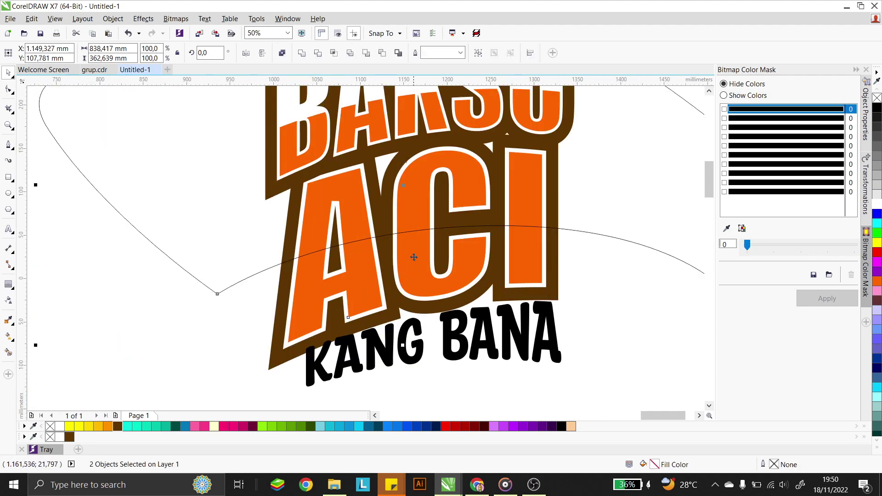
{"action": "left_click", "coordinate": [318, 55]}
{"action": "scroll", "coordinate": [537, 188], "scroll_direction": "down", "scroll_amount": 2}
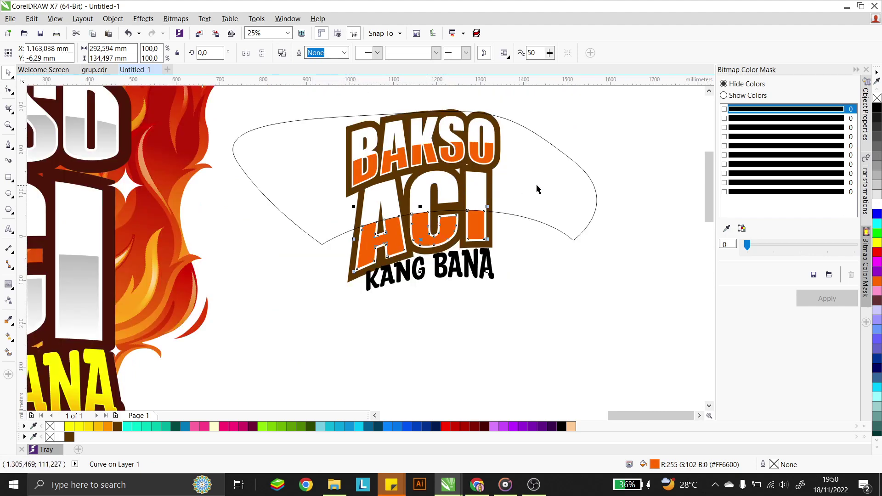
- Delete the arched cutting shape and fill the remaining orange lower parts of BAKSO and ACI with 30% Black
{"action": "left_click", "coordinate": [530, 244]}
{"action": "scroll", "coordinate": [430, 140], "scroll_direction": "up", "scroll_amount": 2}
{"action": "left_click", "coordinate": [416, 163]}
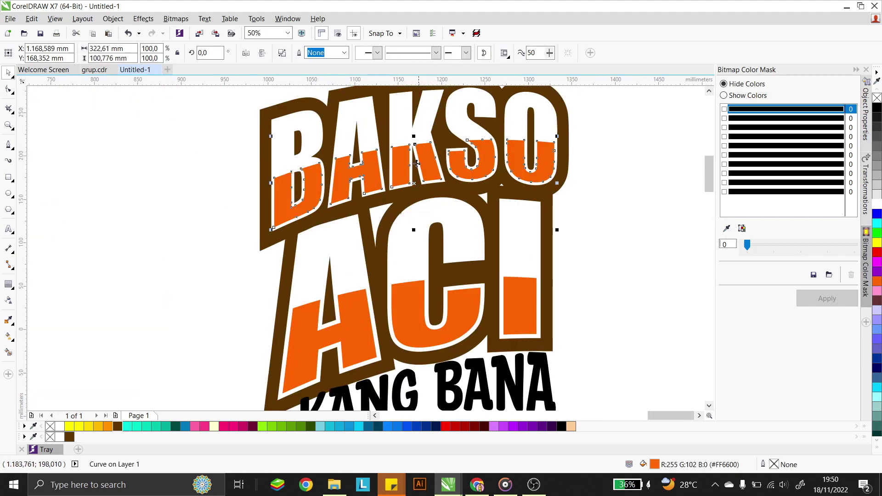
{"action": "left_click", "coordinate": [878, 181]}
{"action": "left_click", "coordinate": [516, 299]}
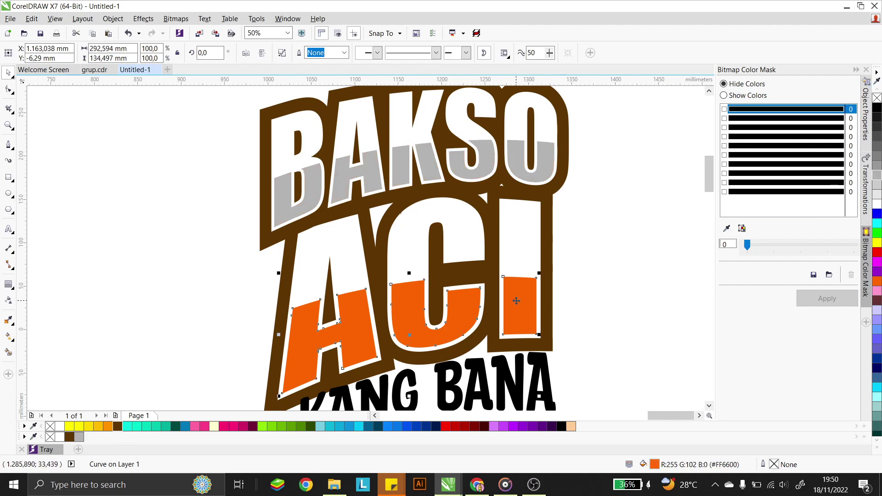
{"action": "left_click", "coordinate": [874, 180]}
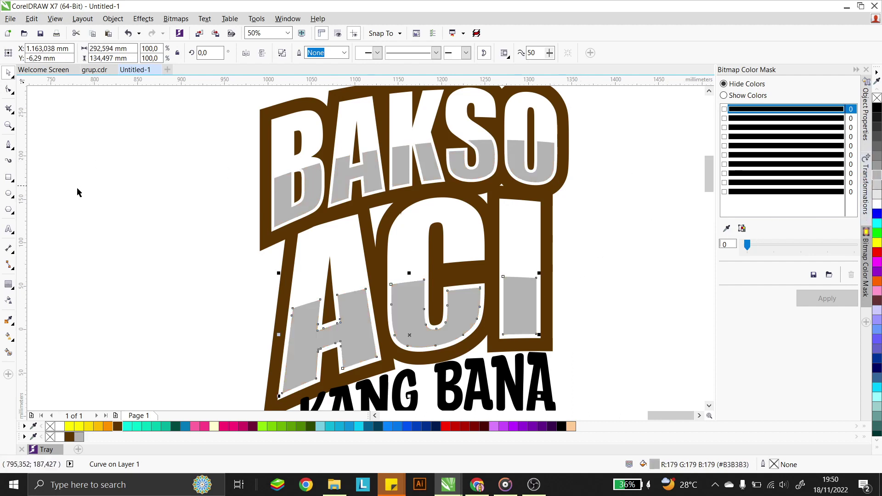
- Apply a linear fountain fill to the lower BAKSO shapes, running downward from grey to white and ending just below the letters
{"action": "left_click", "coordinate": [7, 338]}
{"action": "scroll", "coordinate": [413, 146], "scroll_direction": "up", "scroll_amount": 1}
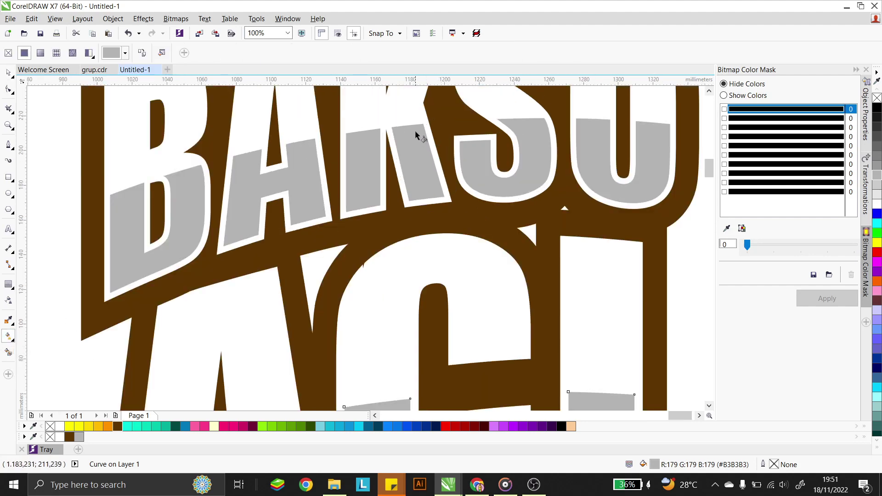
{"action": "left_click_drag", "start_coordinate": [415, 130], "coordinate": [415, 200]}
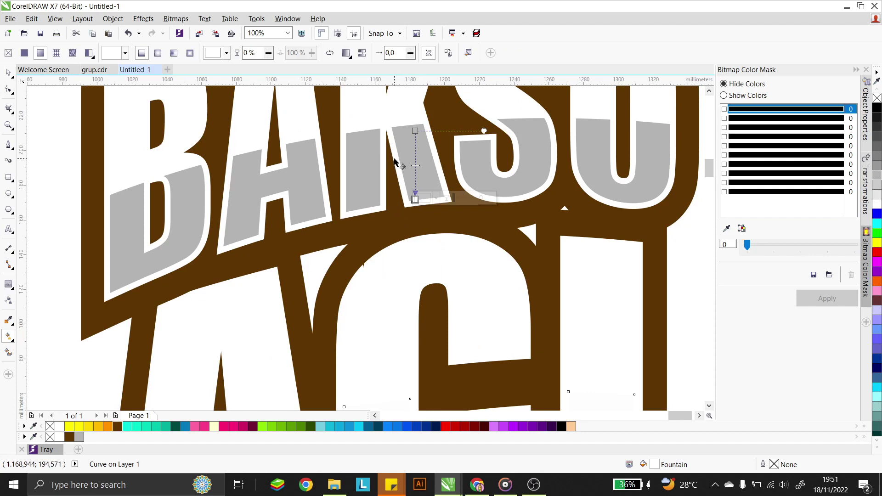
{"action": "left_click", "coordinate": [401, 135]}
{"action": "left_click_drag", "start_coordinate": [407, 131], "coordinate": [407, 200]}
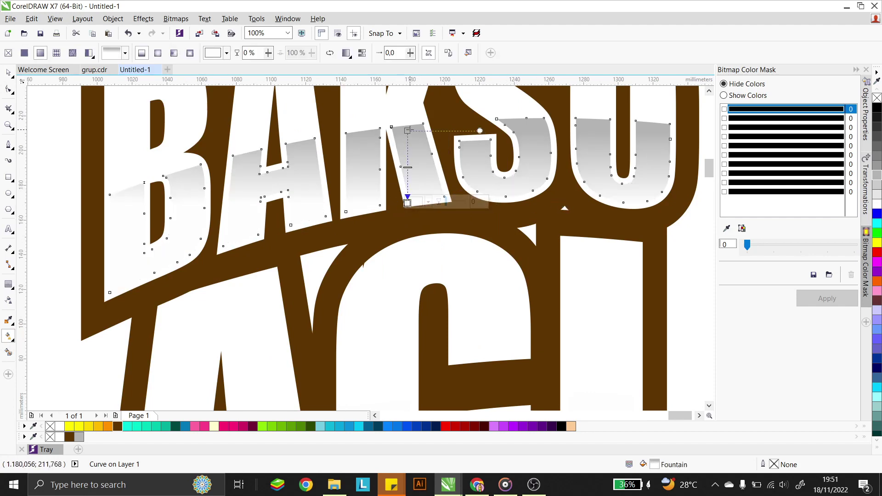
{"action": "left_click_drag", "start_coordinate": [407, 131], "coordinate": [404, 138]}
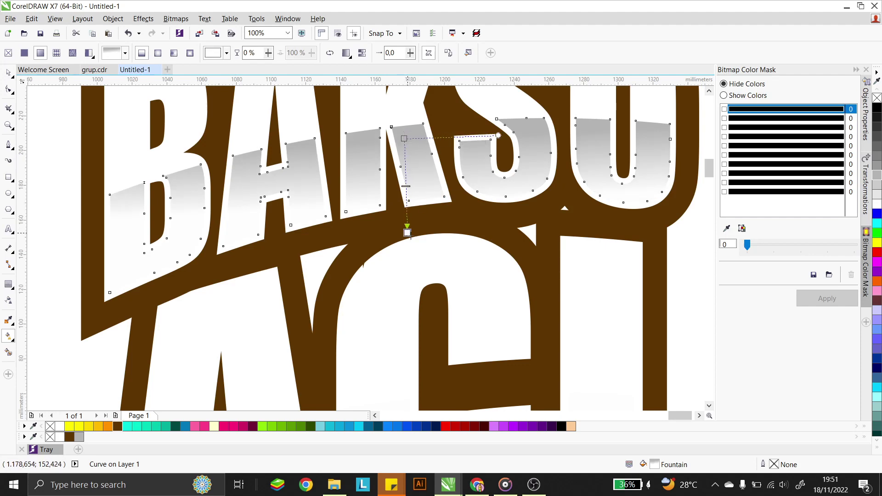
{"action": "left_click", "coordinate": [407, 203]}
- Refill the lower ACI inner shapes with solid 30% Black
{"action": "scroll", "coordinate": [389, 196], "scroll_direction": "down", "scroll_amount": 1}
{"action": "scroll", "coordinate": [390, 179], "scroll_direction": "down", "scroll_amount": 1}
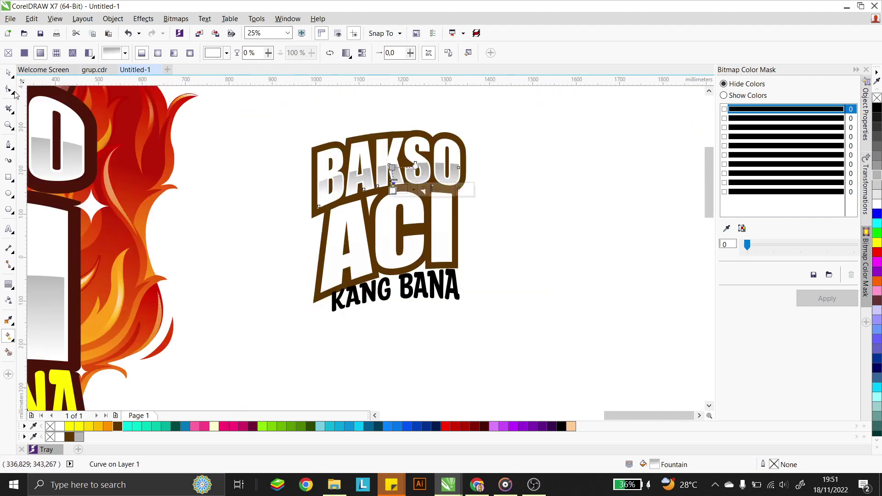
{"action": "left_click", "coordinate": [8, 72]}
{"action": "left_click", "coordinate": [236, 201]}
{"action": "left_click", "coordinate": [395, 254]}
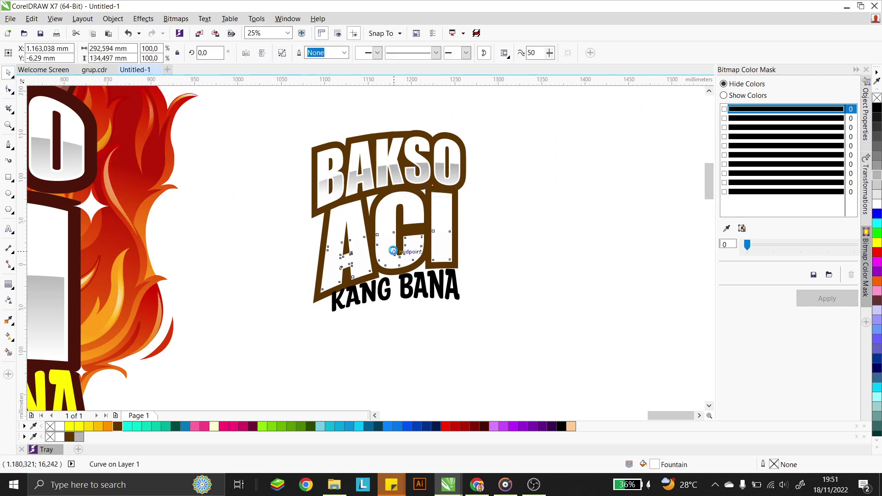
{"action": "scroll", "coordinate": [394, 252], "scroll_direction": "up", "scroll_amount": 1}
{"action": "left_click", "coordinate": [876, 175]}
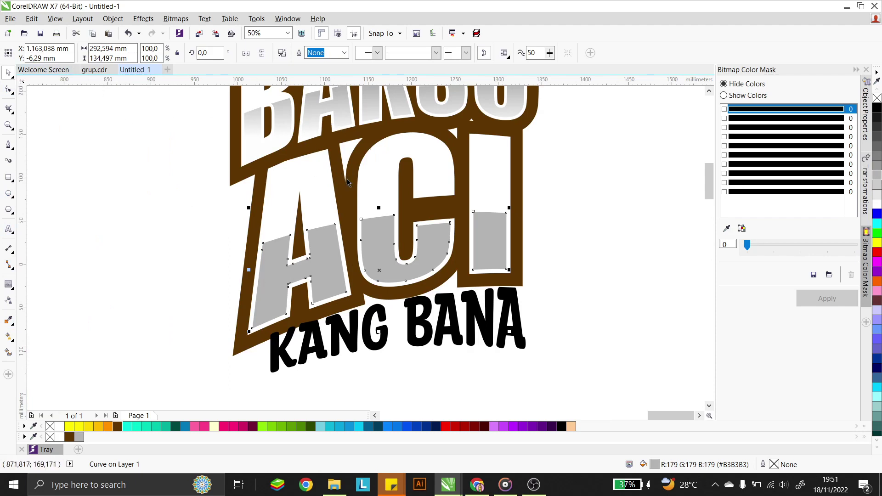
- Apply a linear fountain fill to the lower ACI shapes, fading downward from grey to white and ending below the letter C
{"action": "left_click", "coordinate": [8, 337]}
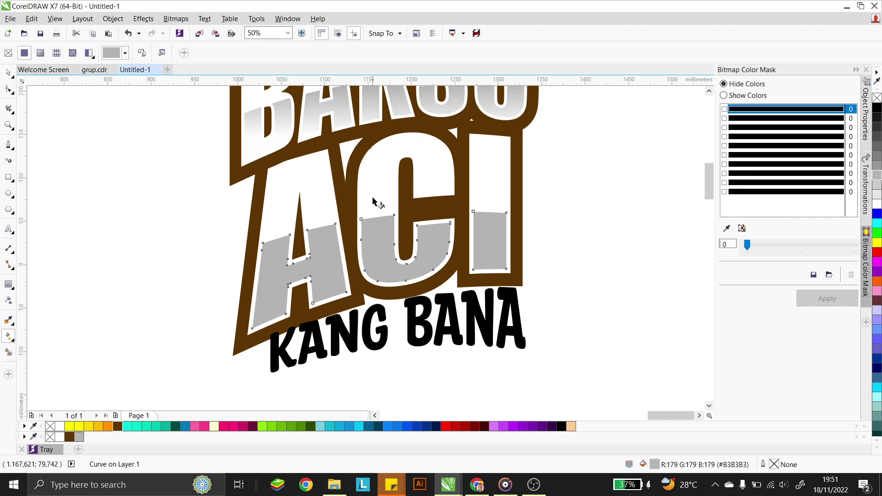
{"action": "left_click_drag", "start_coordinate": [385, 223], "coordinate": [381, 275]}
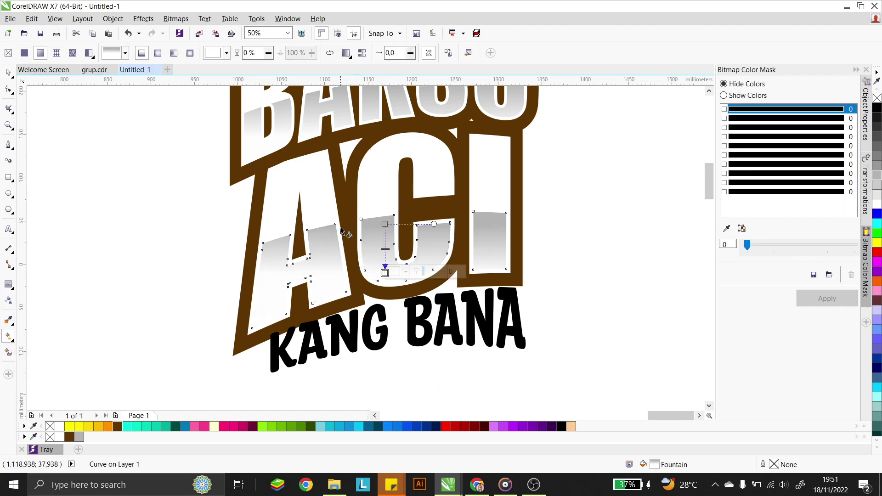
{"action": "scroll", "coordinate": [387, 237], "scroll_direction": "up", "scroll_amount": 2}
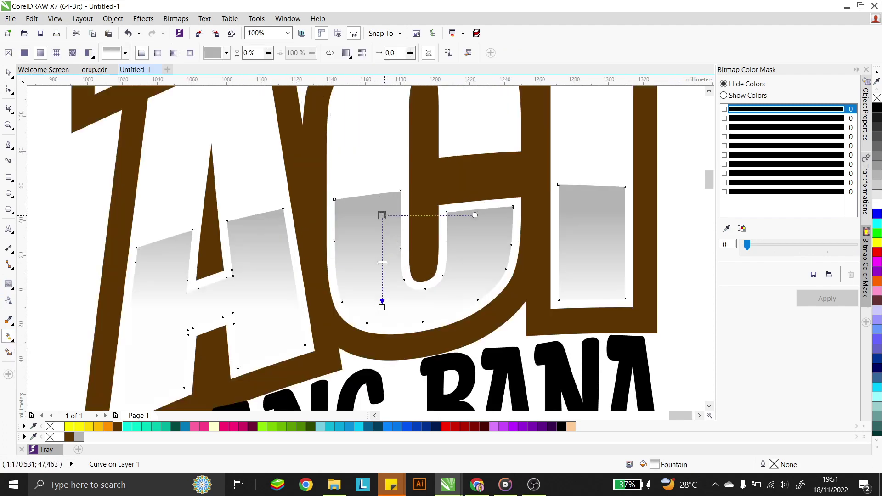
{"action": "scroll", "coordinate": [392, 273], "scroll_direction": "down", "scroll_amount": 2}
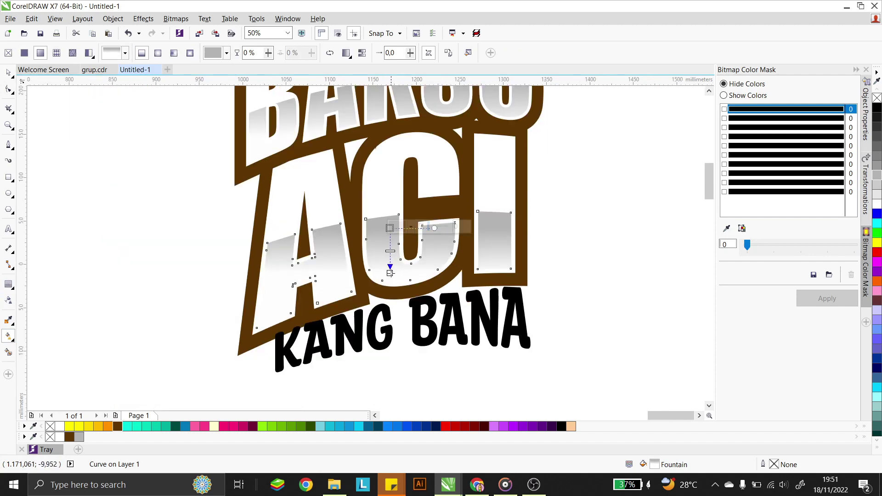
{"action": "left_click_drag", "start_coordinate": [390, 273], "coordinate": [390, 307]}
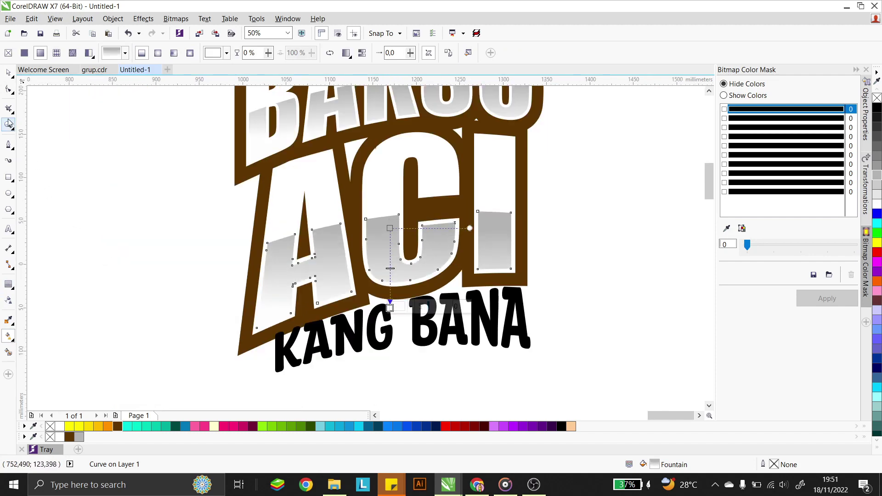
{"action": "left_click", "coordinate": [8, 72]}
{"action": "left_click", "coordinate": [131, 249]}
- Give the KANG BANA text a yellow fill (#FFFF00) and a dark brown outline (#5E3500)
{"action": "scroll", "coordinate": [411, 251], "scroll_direction": "down", "scroll_amount": 1}
{"action": "left_click", "coordinate": [454, 296]}
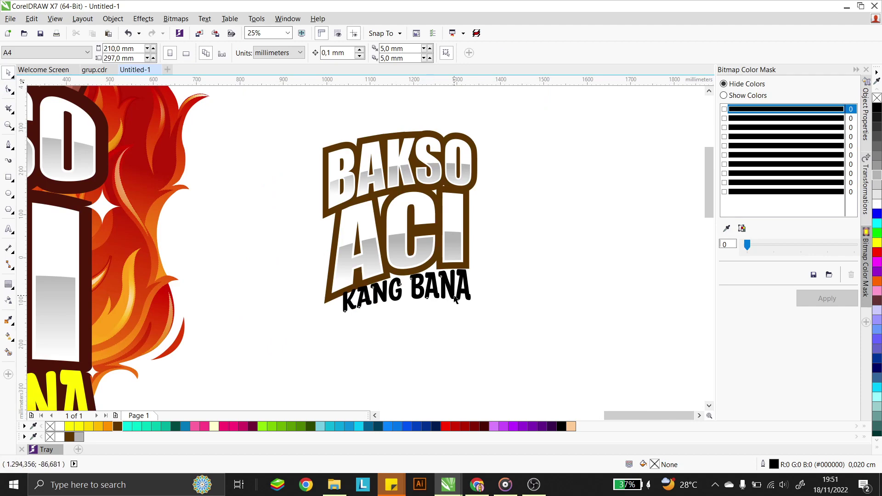
{"action": "left_click", "coordinate": [455, 298]}
{"action": "scroll", "coordinate": [443, 257], "scroll_direction": "down", "scroll_amount": 1}
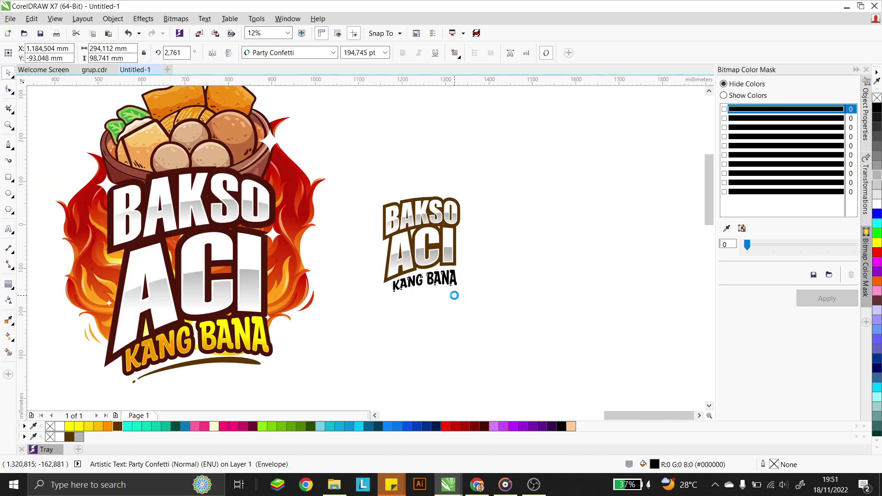
{"action": "scroll", "coordinate": [455, 295], "scroll_direction": "up", "scroll_amount": 1}
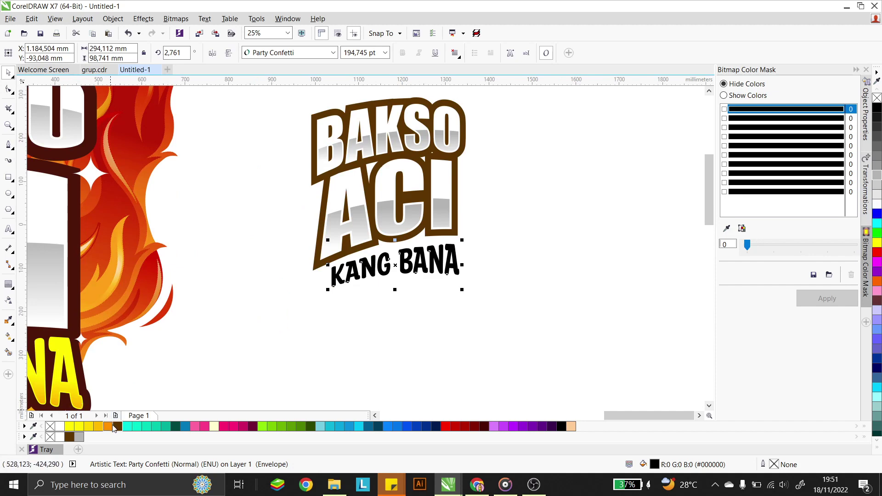
{"action": "right_click", "coordinate": [116, 427]}
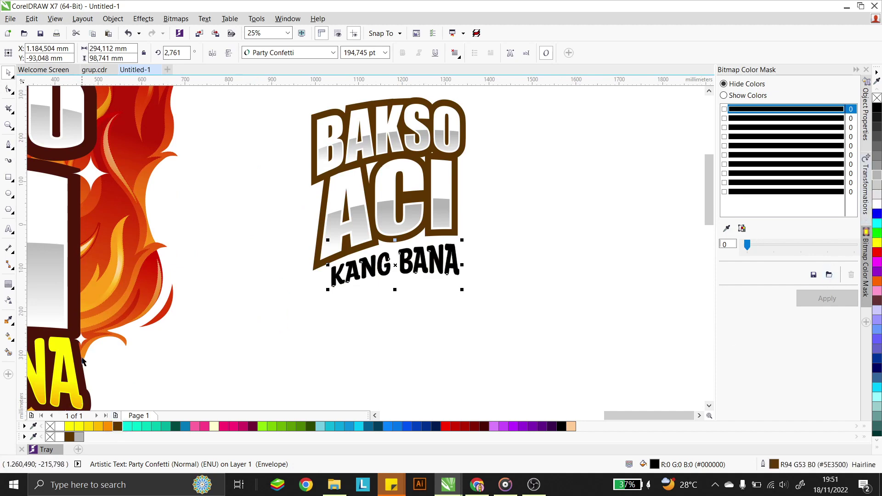
{"action": "left_click", "coordinate": [70, 426]}
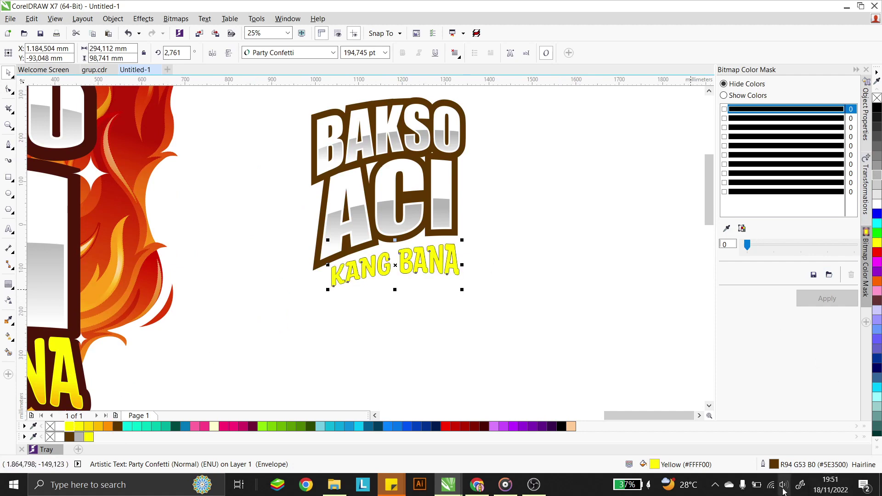
- Set the KANG BANA outline to 1 cm wide with round corners, placed behind the fill and scaling with the object
{"action": "double_click", "coordinate": [774, 464]}
{"action": "double_click", "coordinate": [362, 157]}
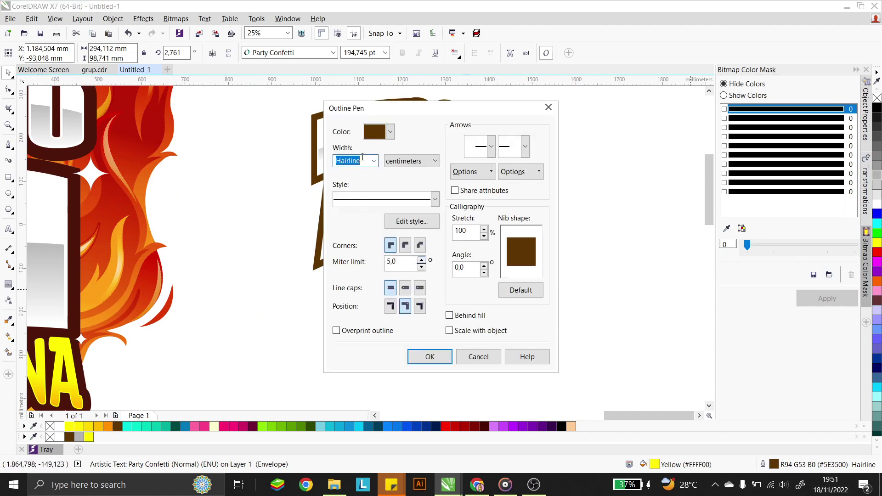
{"action": "type", "text": "1"}
{"action": "left_click", "coordinate": [449, 316]}
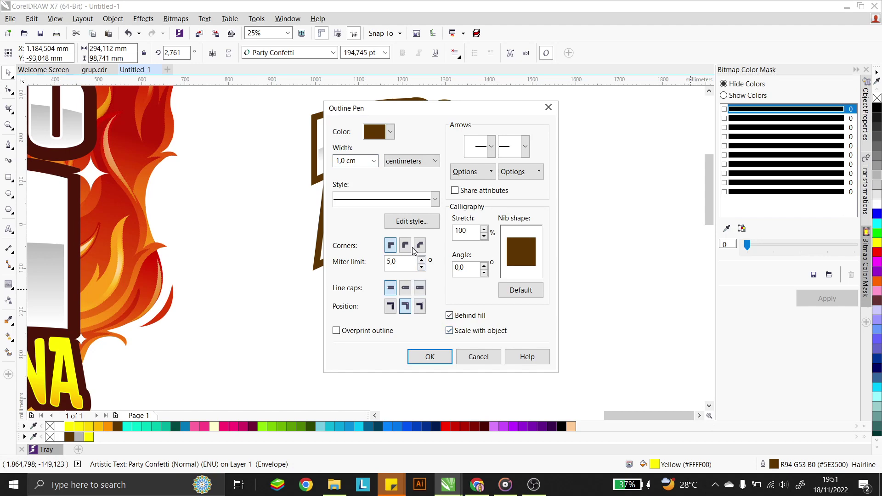
{"action": "left_click", "coordinate": [406, 247]}
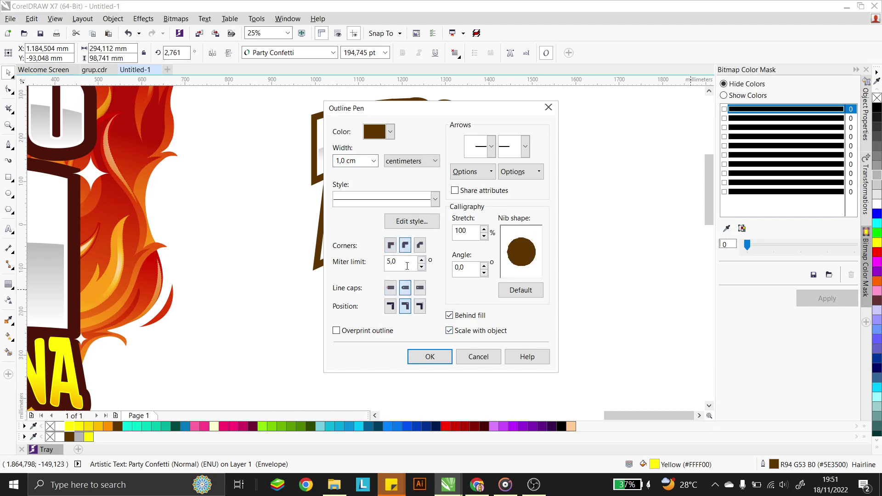
{"action": "left_click", "coordinate": [430, 358]}
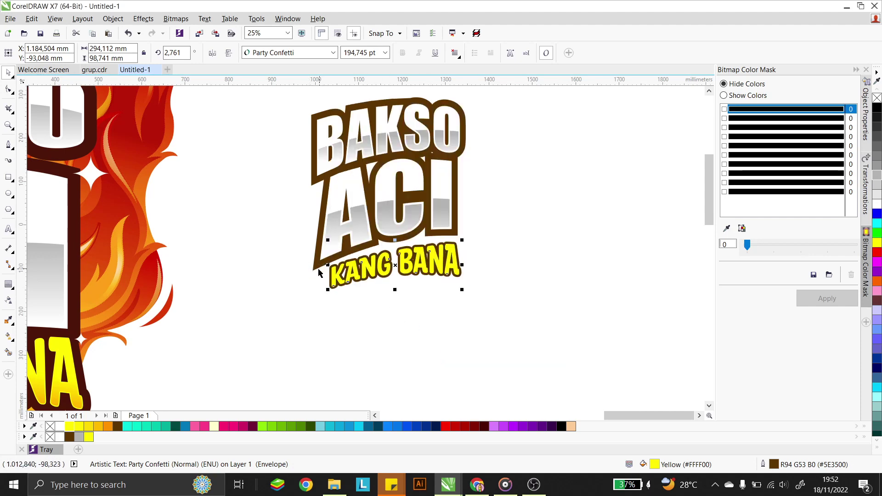
- Nudge KANG BANA about 3 mm left and 1 mm up, convert its outline to an object, and select the yellow lettering
{"action": "scroll", "coordinate": [497, 248], "scroll_direction": "up", "scroll_amount": 1}
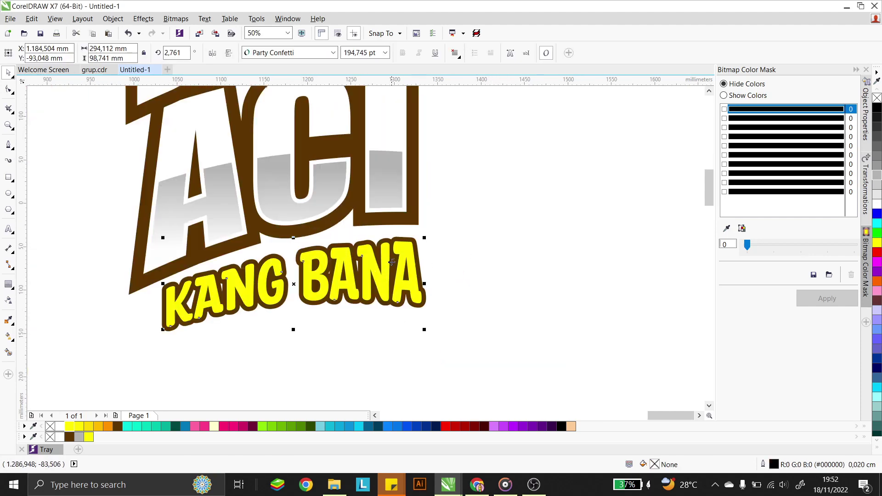
{"action": "left_click_drag", "start_coordinate": [392, 261], "coordinate": [389, 261]}
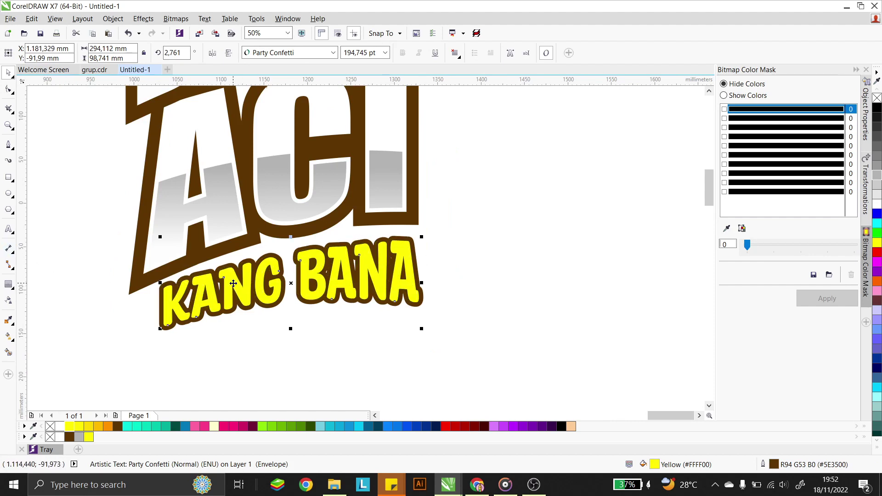
{"action": "key", "text": "ctrl+shift+q"}
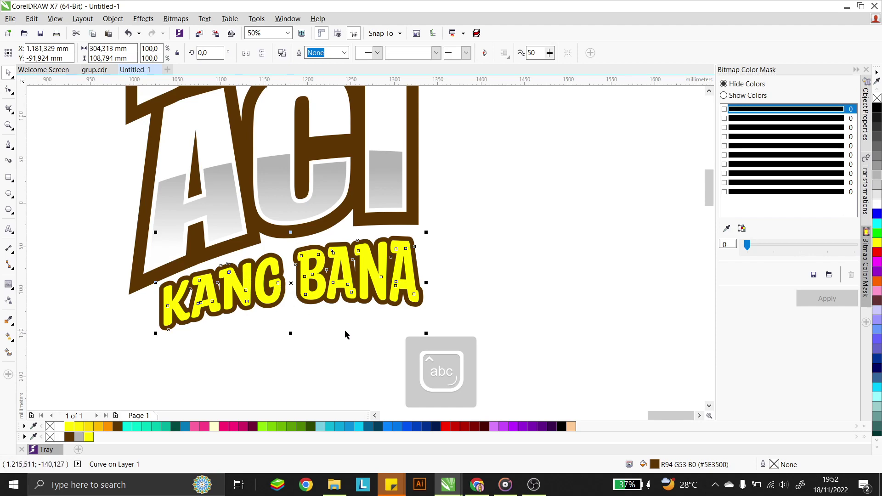
{"action": "left_click", "coordinate": [346, 331]}
{"action": "left_click", "coordinate": [348, 283]}
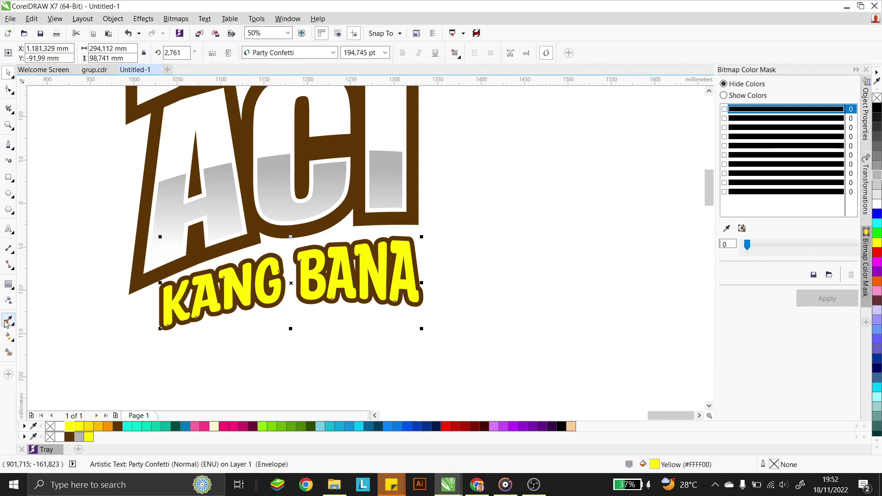
- Add a single inside contour offset of about 1.19 mm to the yellow KANG BANA lettering and break the contour apart
{"action": "left_click", "coordinate": [15, 284]}
{"action": "scroll", "coordinate": [152, 308], "scroll_direction": "up", "scroll_amount": 4}
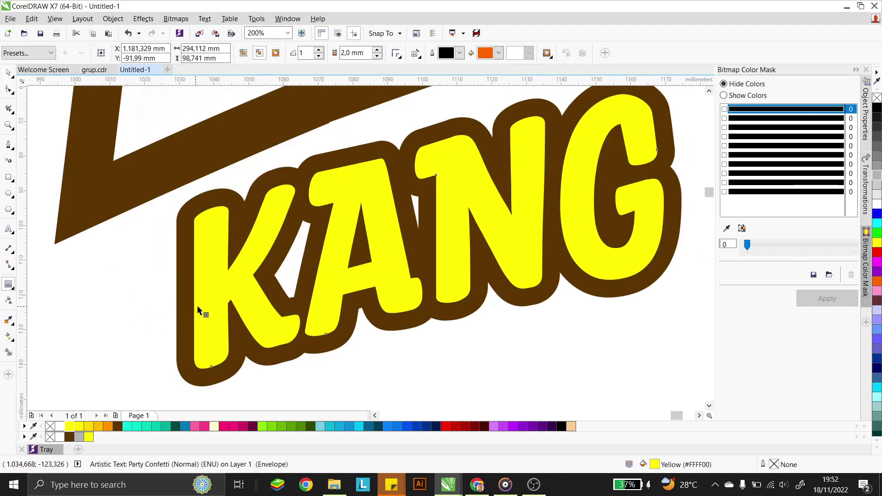
{"action": "left_click_drag", "start_coordinate": [207, 281], "coordinate": [198, 278]}
{"action": "left_click_drag", "start_coordinate": [197, 278], "coordinate": [199, 279]}
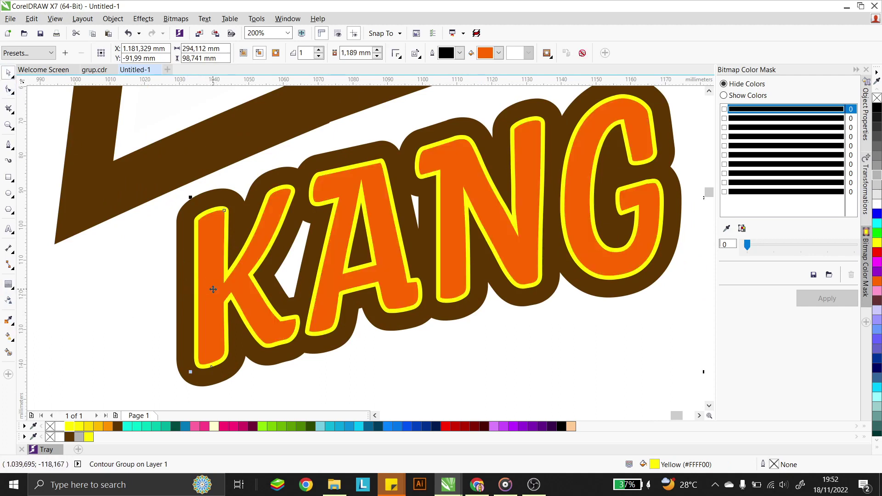
{"action": "key", "text": "F3"}
{"action": "key", "text": "ctrl+k"}
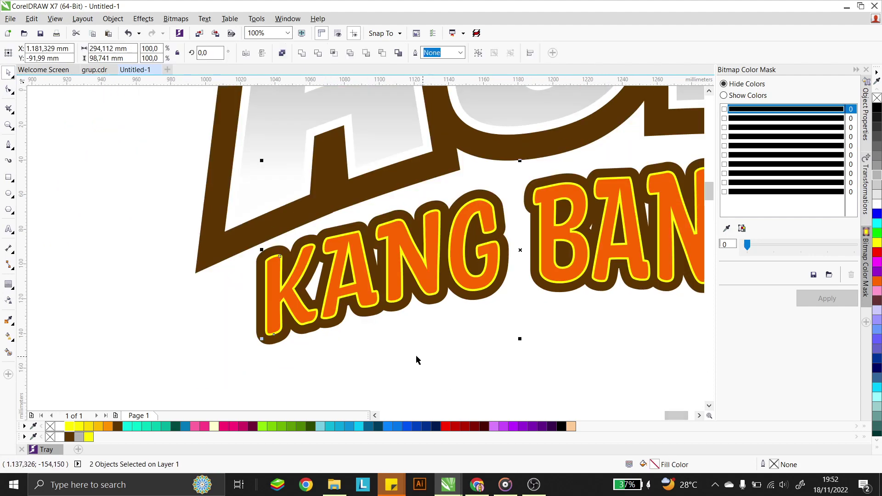
- Apply a linear fountain fill to the inner KANG BANA contour, running diagonally from yellow on BANA to orange on KANG
{"action": "scroll", "coordinate": [411, 355], "scroll_direction": "down", "scroll_amount": 1}
{"action": "left_click", "coordinate": [411, 356]}
{"action": "left_click", "coordinate": [489, 302]}
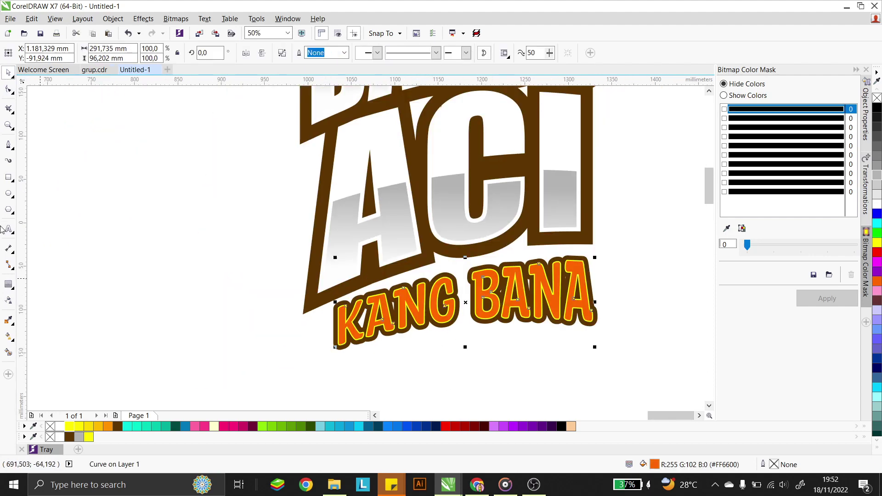
{"action": "left_click", "coordinate": [7, 338]}
{"action": "left_click_drag", "start_coordinate": [540, 268], "coordinate": [427, 344]}
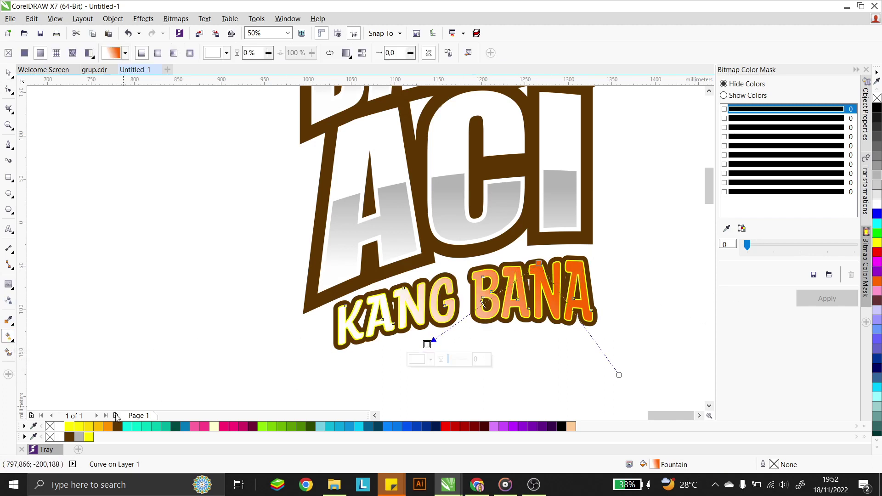
{"action": "left_click", "coordinate": [107, 426]}
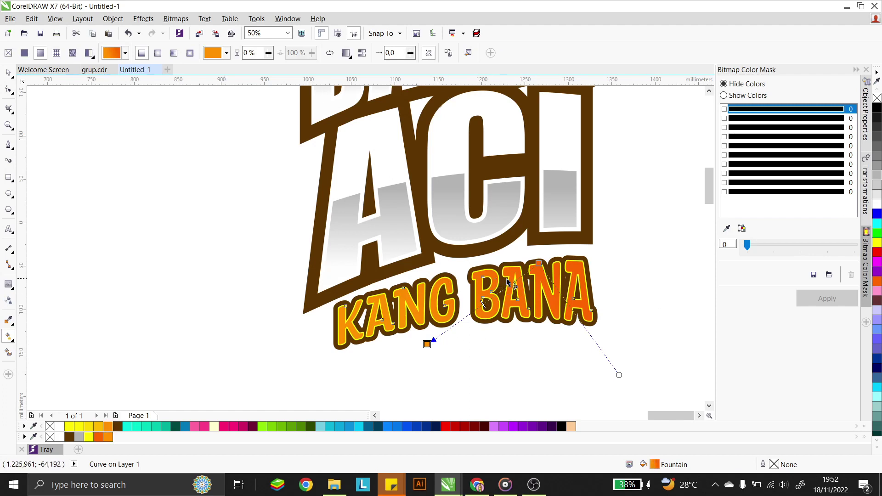
{"action": "left_click", "coordinate": [539, 262]}
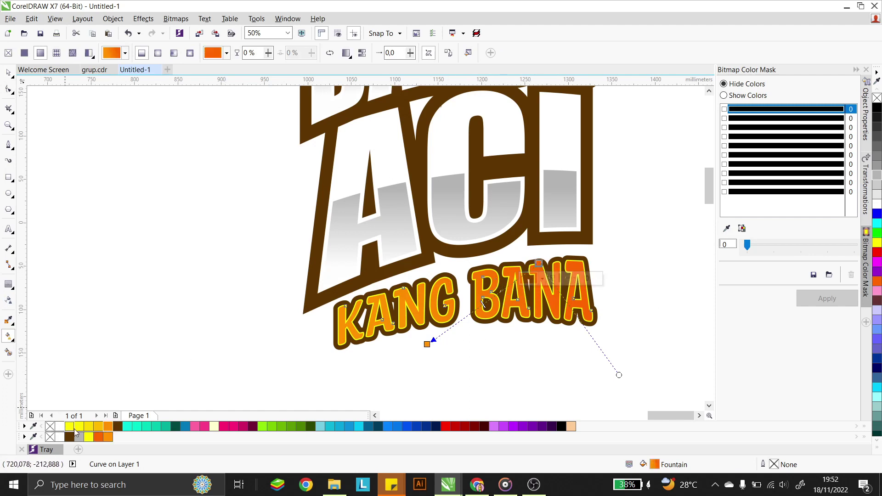
{"action": "left_click", "coordinate": [75, 428]}
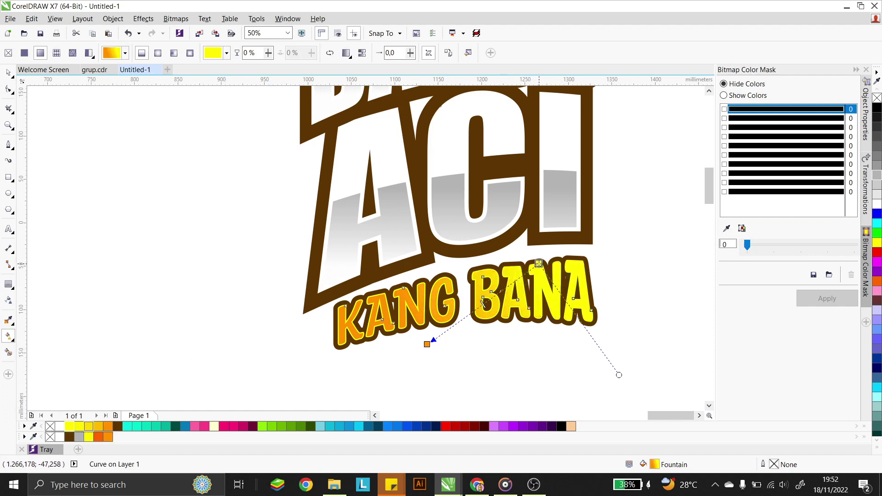
- Shift the gradient's yellow start left to just above the B and its orange end below the text, making the fill steeper
{"action": "left_click_drag", "start_coordinate": [539, 263], "coordinate": [491, 258]}
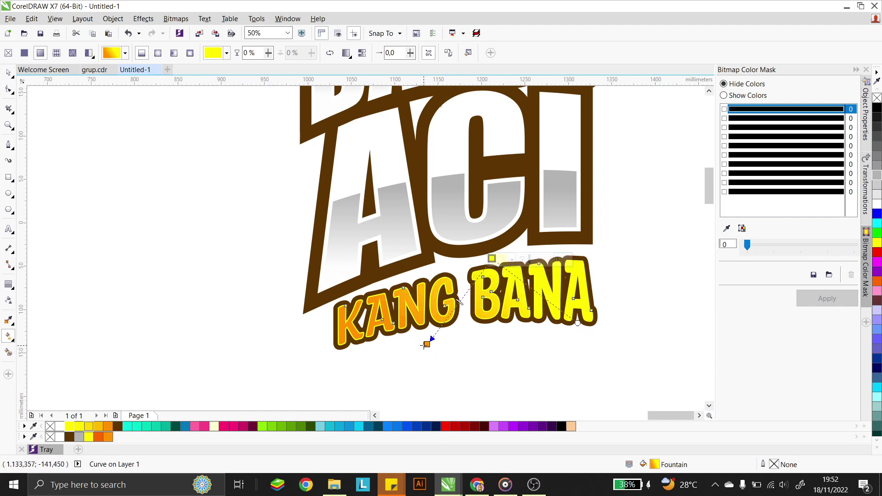
{"action": "left_click_drag", "start_coordinate": [424, 344], "coordinate": [425, 378]}
{"action": "left_click_drag", "start_coordinate": [492, 258], "coordinate": [483, 255]}
{"action": "left_click", "coordinate": [8, 72]}
{"action": "left_click", "coordinate": [227, 249]}
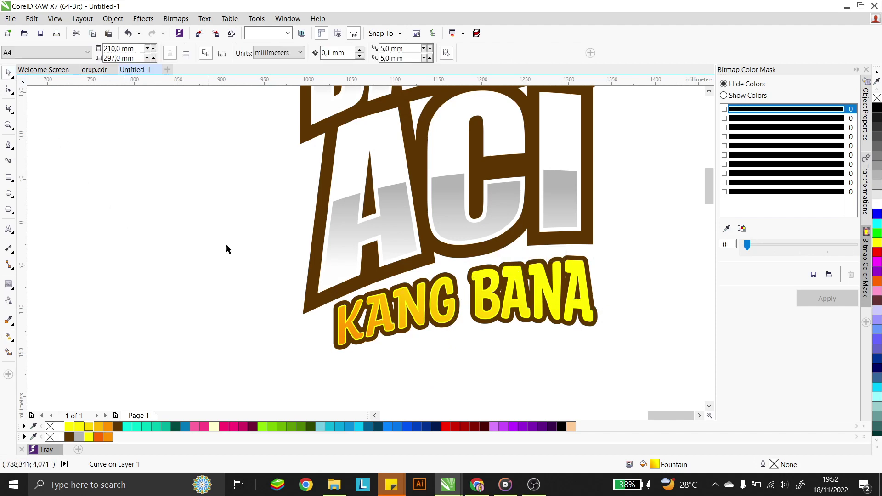
- Move KANG BANA up about 17 mm to overlap the ACI outline, and shift the complete lettering slightly down and right
{"action": "left_click_drag", "start_coordinate": [637, 367], "coordinate": [316, 234]}
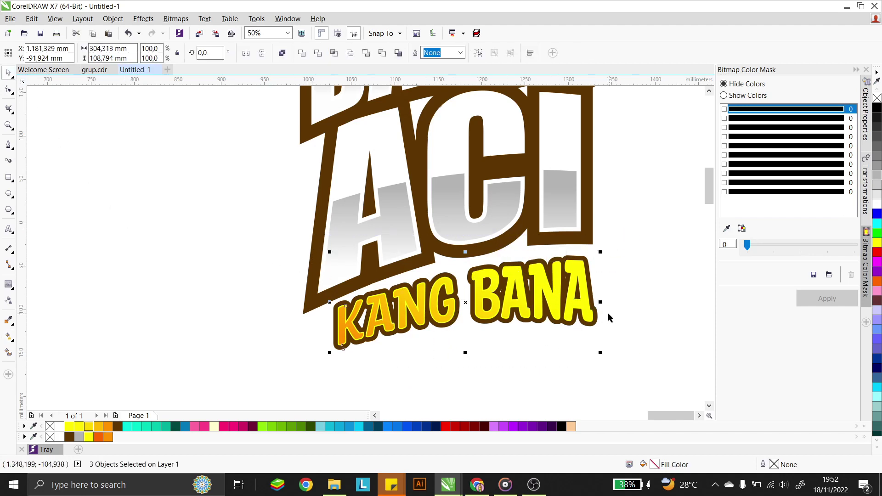
{"action": "left_click_drag", "start_coordinate": [578, 295], "coordinate": [568, 277]}
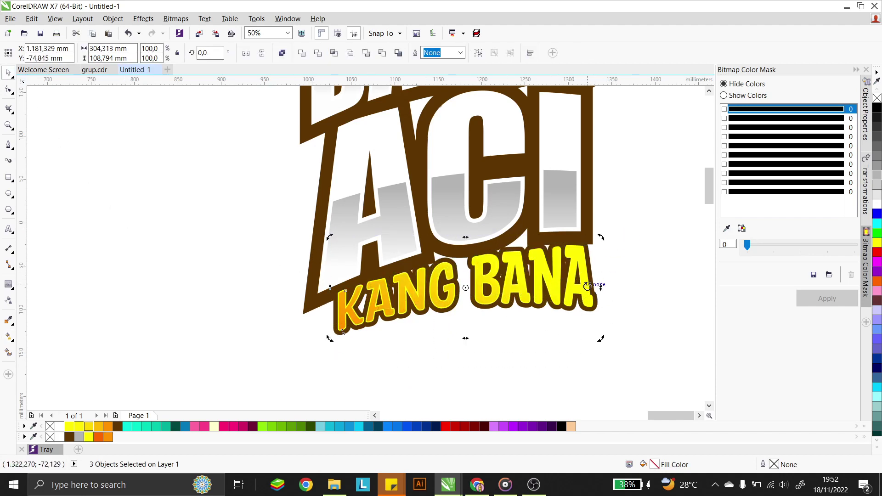
{"action": "left_click", "coordinate": [622, 282]}
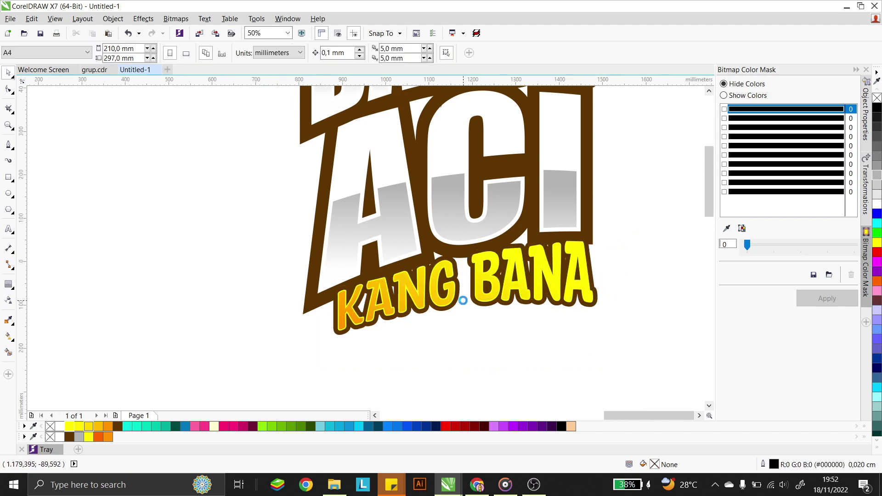
{"action": "scroll", "coordinate": [490, 290], "scroll_direction": "down", "scroll_amount": 4}
{"action": "scroll", "coordinate": [510, 283], "scroll_direction": "up", "scroll_amount": 2}
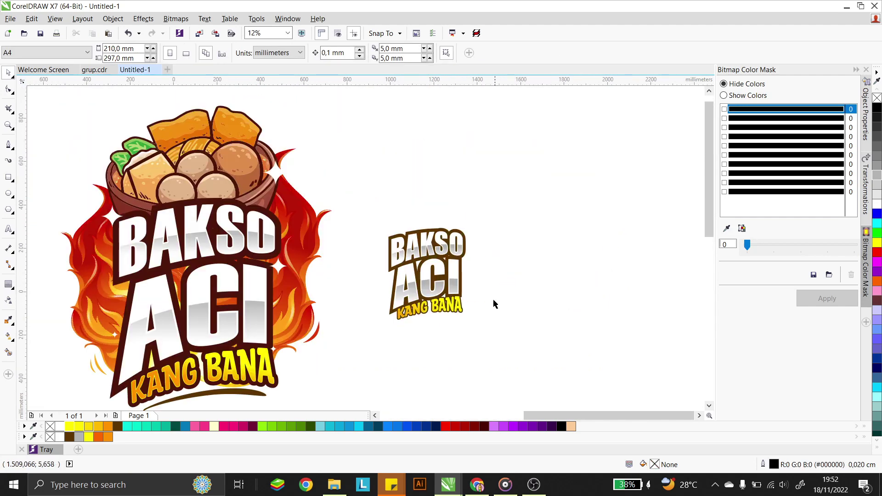
{"action": "left_click_drag", "start_coordinate": [480, 362], "coordinate": [352, 201]}
{"action": "left_click_drag", "start_coordinate": [428, 255], "coordinate": [444, 285]}
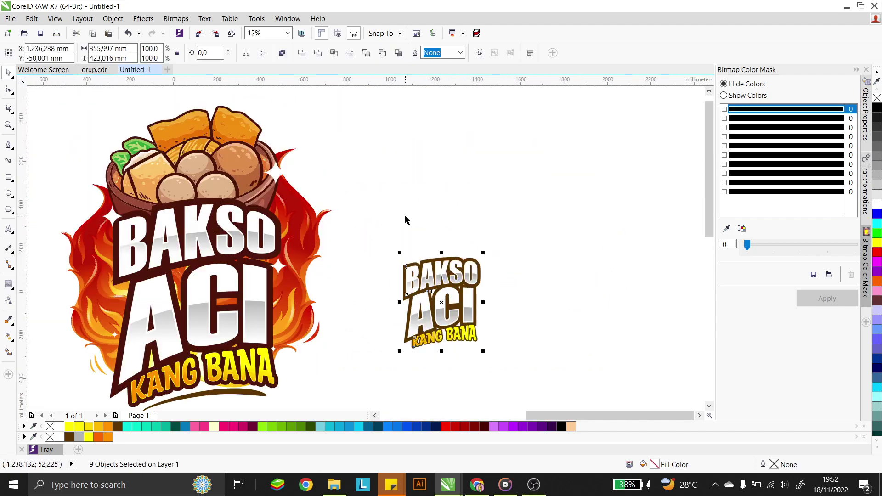
- Bring the separate bowl and flame illustrations over beside the new lettering, with the flame set below the bowl
{"action": "left_click", "coordinate": [374, 232]}
{"action": "left_click", "coordinate": [316, 255]}
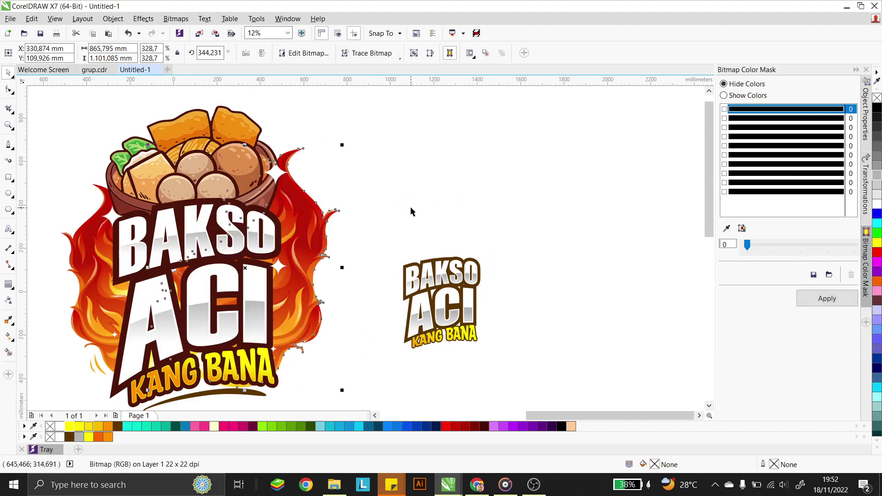
{"action": "scroll", "coordinate": [410, 205], "scroll_direction": "down", "scroll_amount": 1}
{"action": "scroll", "coordinate": [342, 192], "scroll_direction": "down", "scroll_amount": 1}
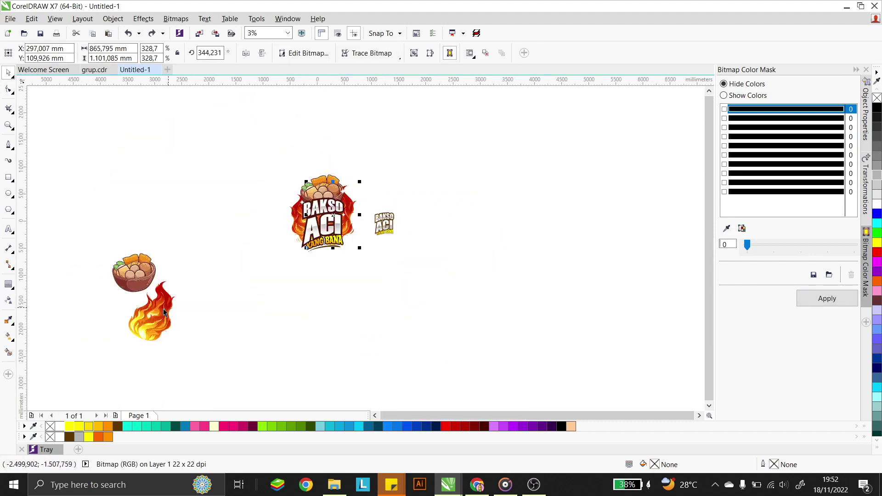
{"action": "left_click", "coordinate": [137, 279]}
{"action": "left_click", "coordinate": [137, 276], "text": "shift"}
{"action": "left_click_drag", "start_coordinate": [152, 326], "coordinate": [440, 251]}
{"action": "scroll", "coordinate": [422, 262], "scroll_direction": "up", "scroll_amount": 1}
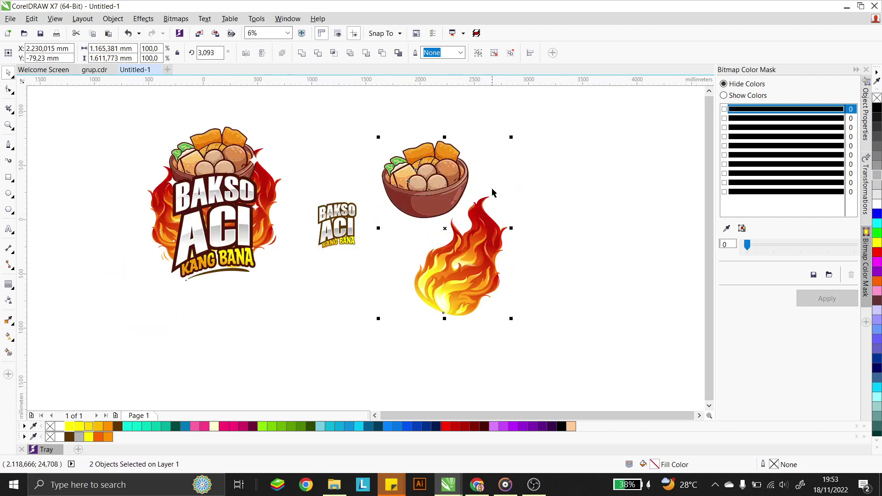
{"action": "left_click", "coordinate": [486, 254]}
{"action": "mouse_move", "coordinate": [477, 255]}
{"action": "left_mouse_down"}
{"action": "mouse_move", "coordinate": [400, 214]}
{"action": "mouse_move", "coordinate": [468, 260]}
{"action": "left_mouse_up"}
- Enlarge the complete lettering to about 761 by 905 mm, group it, and shift it slightly right
{"action": "left_click_drag", "start_coordinate": [394, 275], "coordinate": [303, 193]}
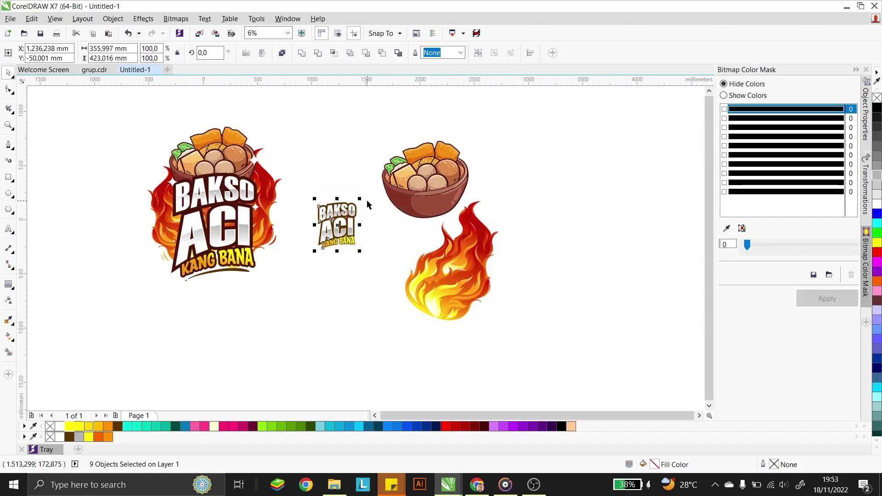
{"action": "left_click_drag", "start_coordinate": [361, 198], "coordinate": [382, 173]}
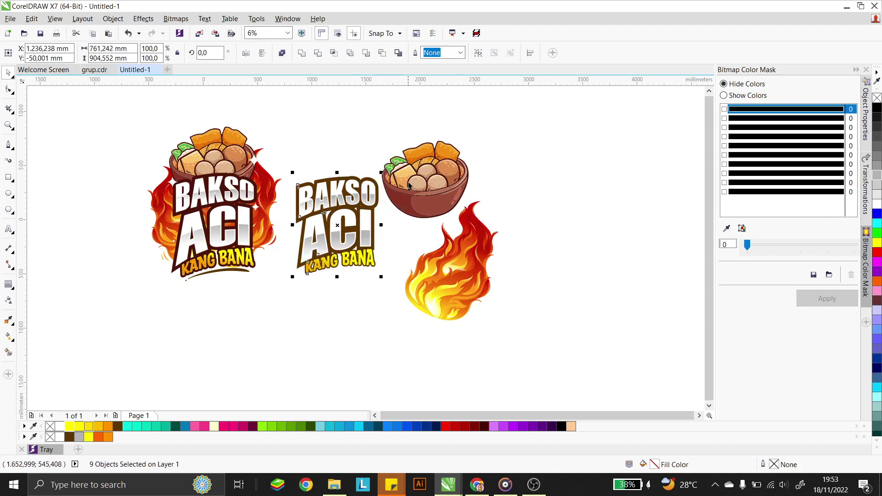
{"action": "key", "text": "ctrl+g"}
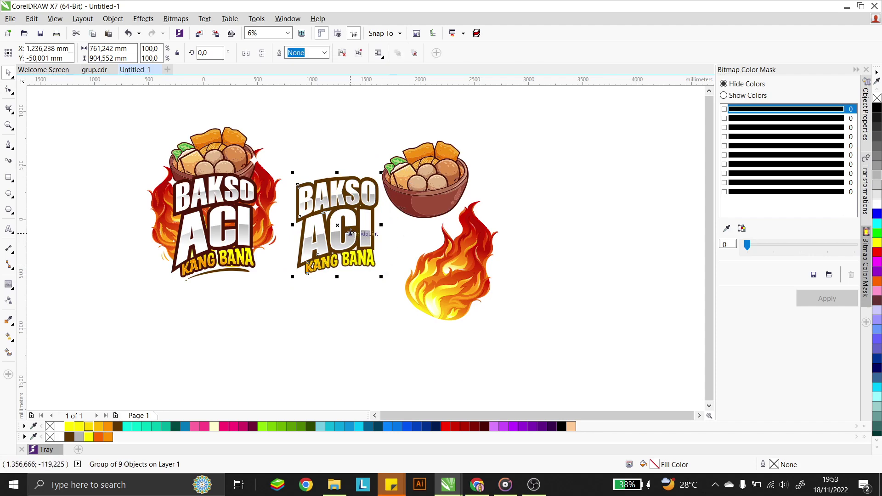
{"action": "left_click_drag", "start_coordinate": [350, 232], "coordinate": [360, 233]}
- Place the bowl behind the top edge of BAKSO and move the bowl and lettering farther from the reference logo
{"action": "left_click_drag", "start_coordinate": [431, 188], "coordinate": [362, 156]}
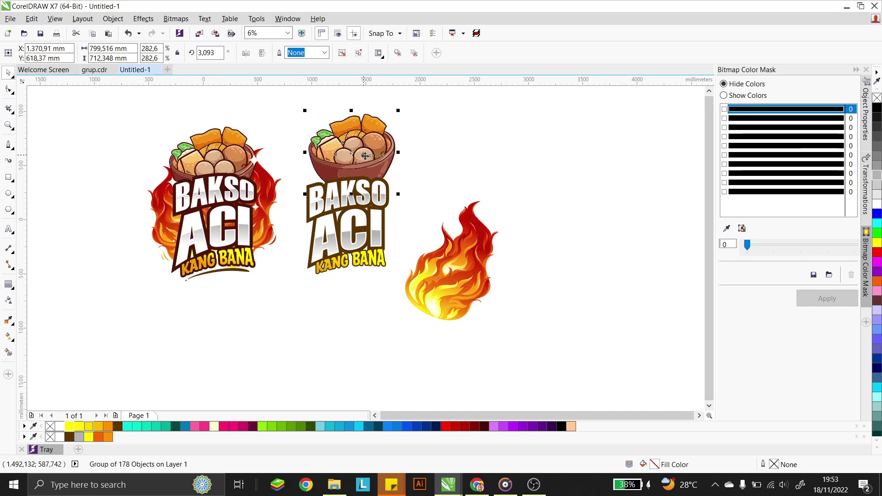
{"action": "left_click", "coordinate": [367, 233], "text": "shift"}
{"action": "left_click_drag", "start_coordinate": [348, 221], "coordinate": [384, 221]}
{"action": "left_click", "coordinate": [482, 168]}
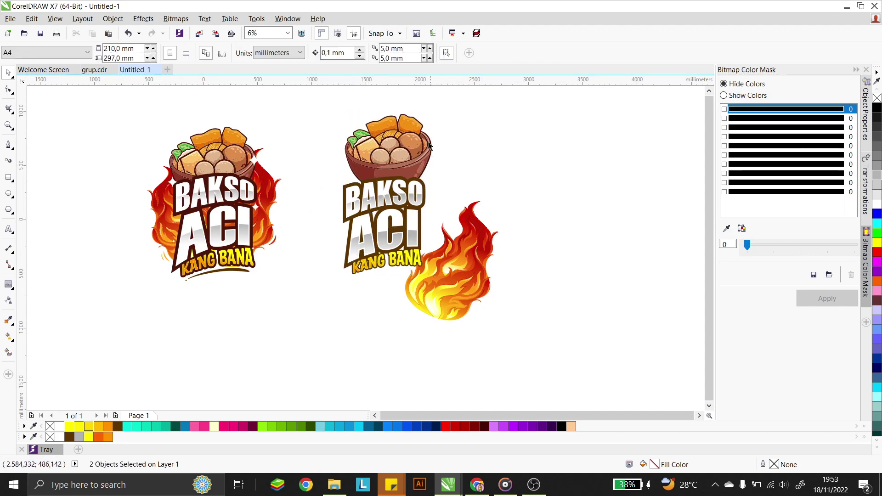
{"action": "left_click", "coordinate": [430, 147]}
{"action": "left_click_drag", "start_coordinate": [430, 146], "coordinate": [404, 141]}
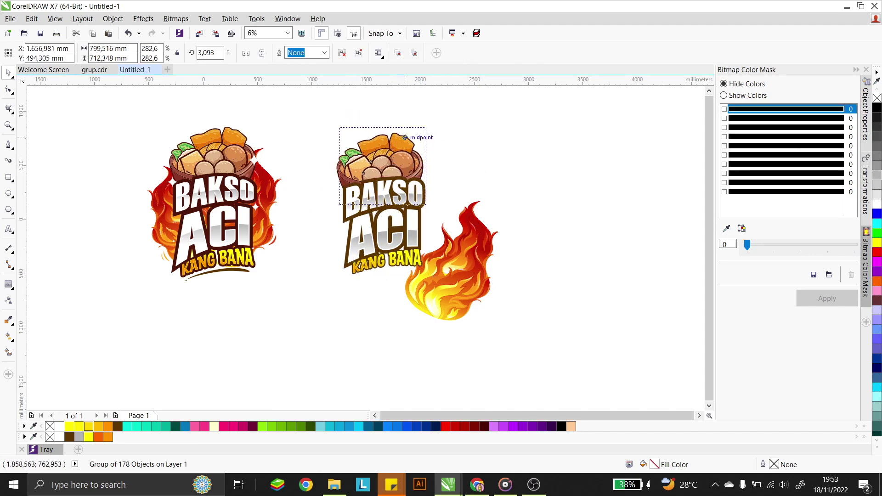
- Place the flame behind the right side of the logo and a horizontally mirrored copy behind its left side
{"action": "left_click", "coordinate": [459, 249]}
{"action": "left_click_drag", "start_coordinate": [463, 267], "coordinate": [430, 193]}
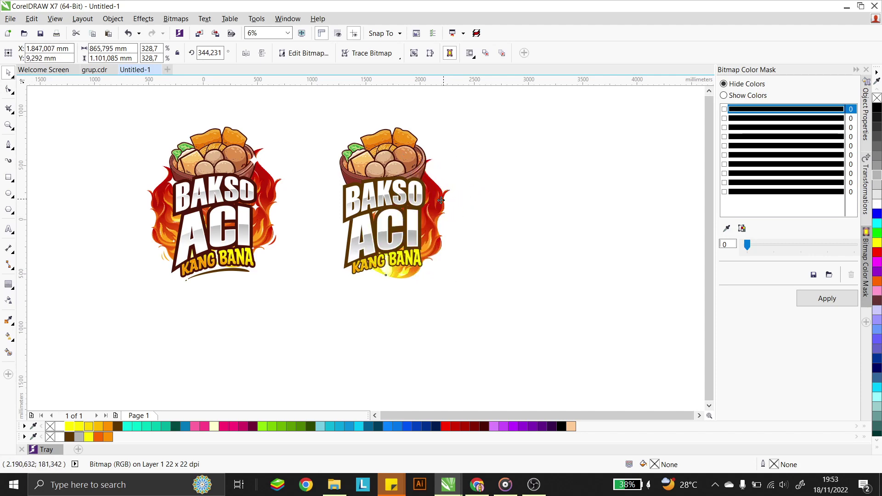
{"action": "left_click_drag", "start_coordinate": [444, 197], "coordinate": [546, 262]}
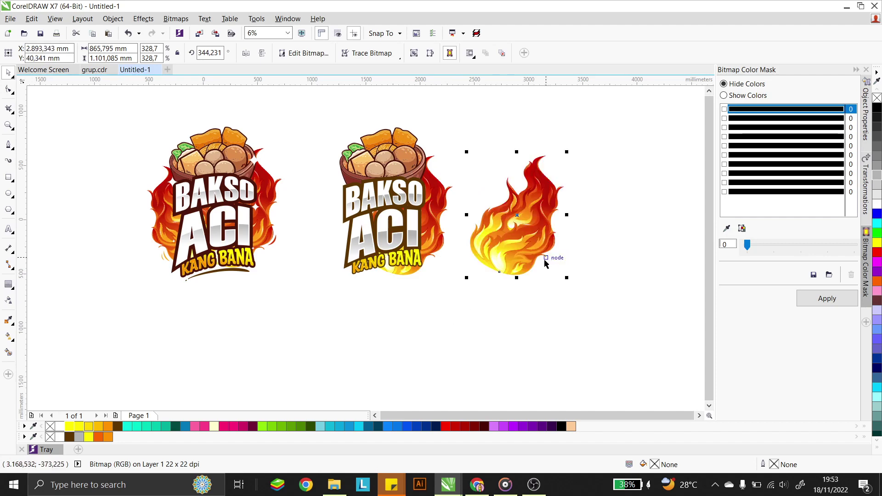
{"action": "left_click", "coordinate": [246, 54]}
{"action": "left_click_drag", "start_coordinate": [543, 228], "coordinate": [387, 235]}
{"action": "key", "text": "shift+Page_Down"}
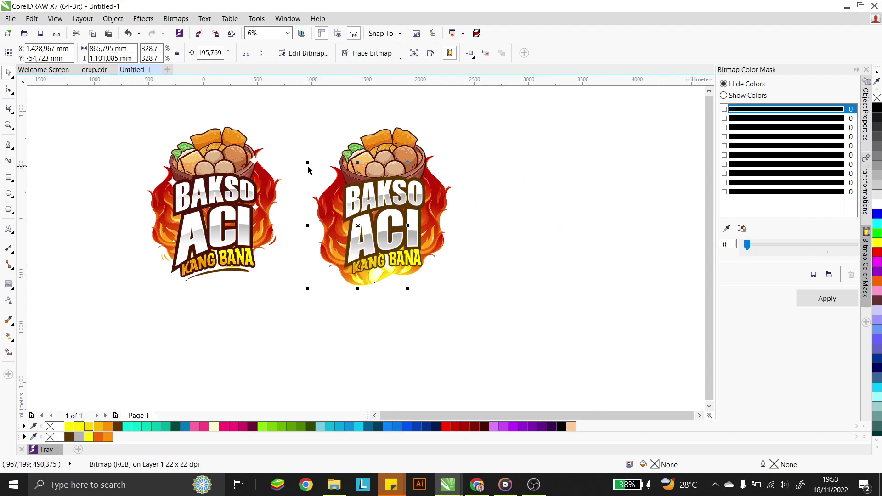
- Scale the left flame to about 746 by 948 mm and nudge both flames upward to balance them around the lettering
{"action": "left_click_drag", "start_coordinate": [308, 163], "coordinate": [315, 165]}
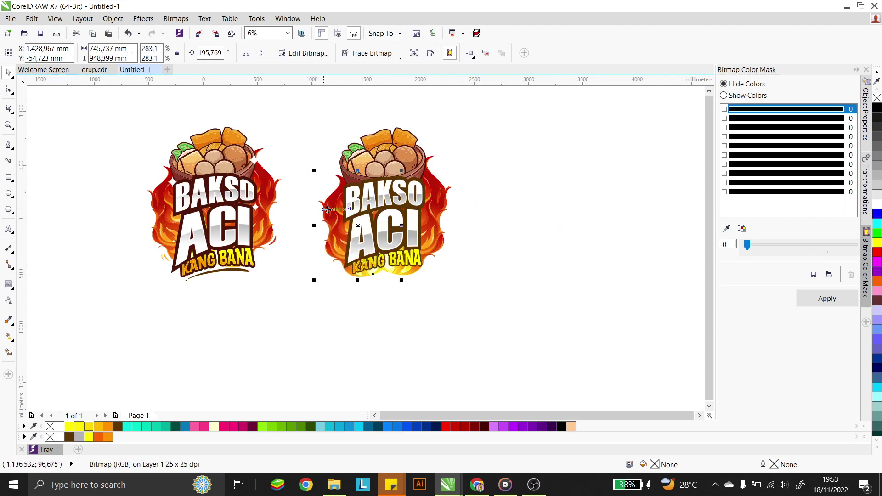
{"action": "left_click_drag", "start_coordinate": [329, 209], "coordinate": [330, 206]}
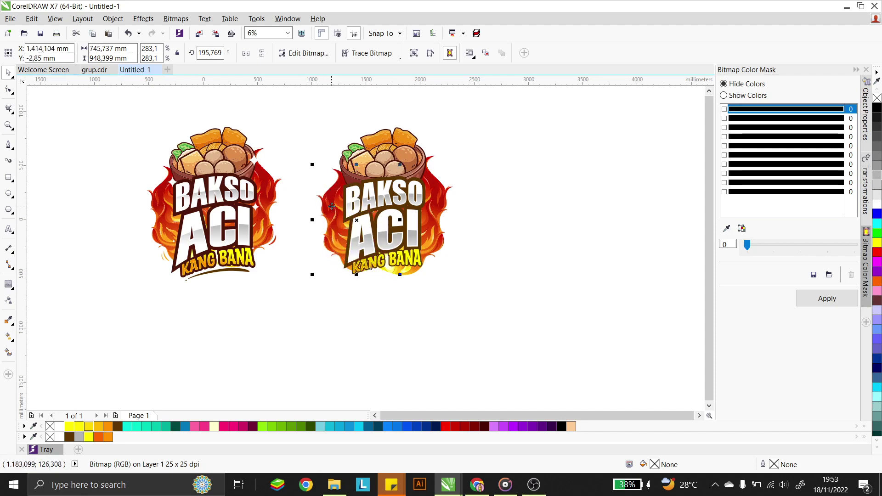
{"action": "left_click", "coordinate": [477, 206]}
{"action": "left_click", "coordinate": [445, 207]}
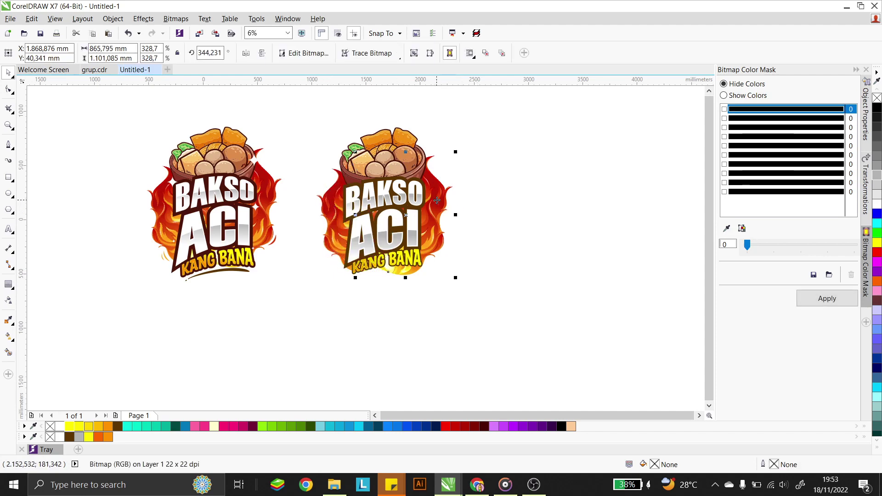
{"action": "left_click_drag", "start_coordinate": [437, 200], "coordinate": [436, 198]}
- Ungroup the lettering and enlarge the KANG BANA line slightly toward its lower left
{"action": "left_click_drag", "start_coordinate": [453, 309], "coordinate": [347, 253]}
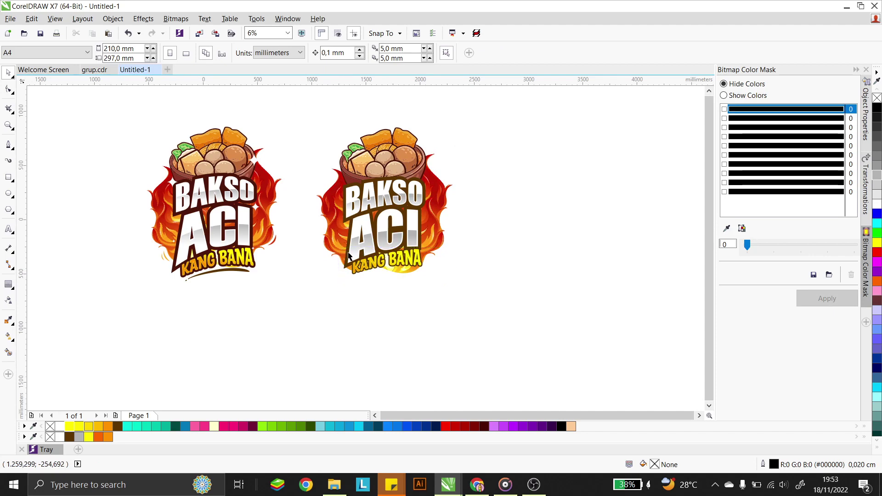
{"action": "scroll", "coordinate": [368, 266], "scroll_direction": "up", "scroll_amount": 1}
{"action": "left_click", "coordinate": [408, 261]}
{"action": "key", "text": "ctrl+u"}
{"action": "left_click_drag", "start_coordinate": [533, 321], "coordinate": [317, 226]}
{"action": "left_click_drag", "start_coordinate": [333, 285], "coordinate": [322, 294]}
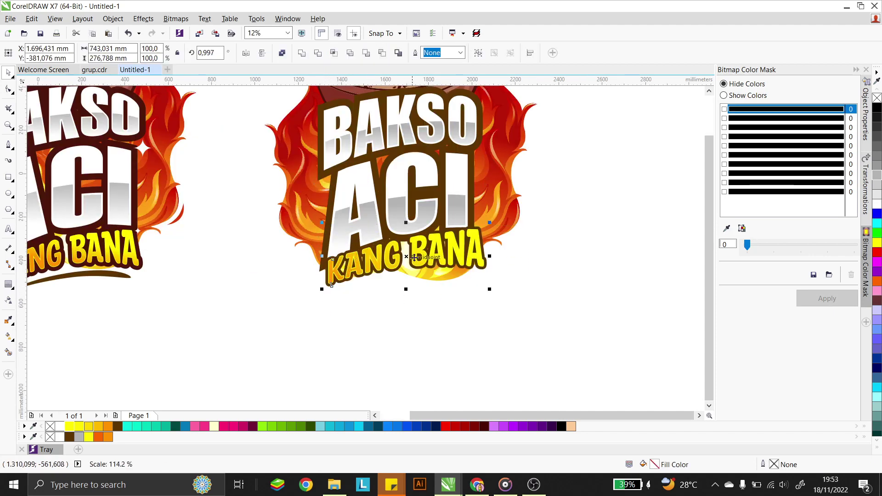
{"action": "left_click", "coordinate": [480, 219]}
{"action": "scroll", "coordinate": [502, 212], "scroll_direction": "down", "scroll_amount": 2}
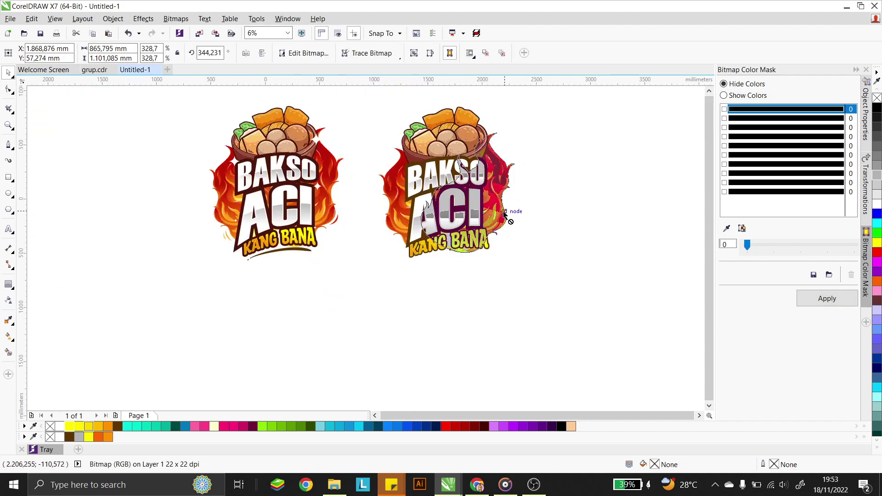
{"action": "left_click", "coordinate": [535, 253]}
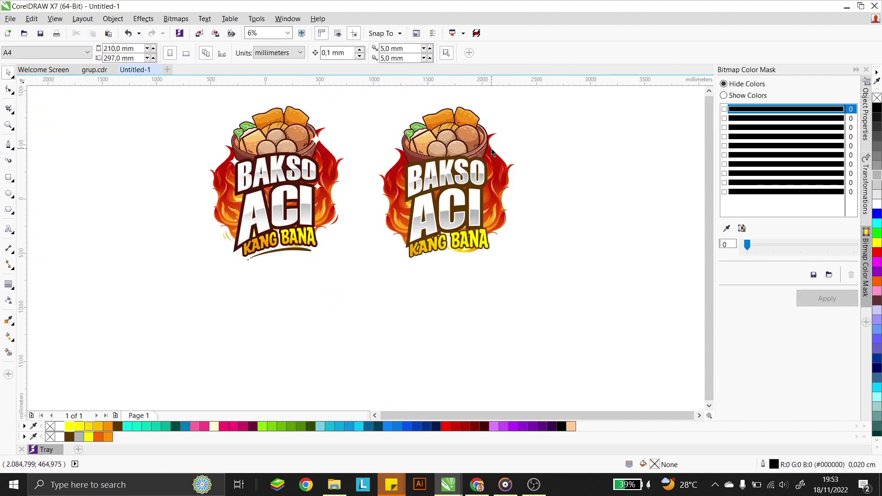
{"action": "scroll", "coordinate": [441, 235], "scroll_direction": "up", "scroll_amount": 2}
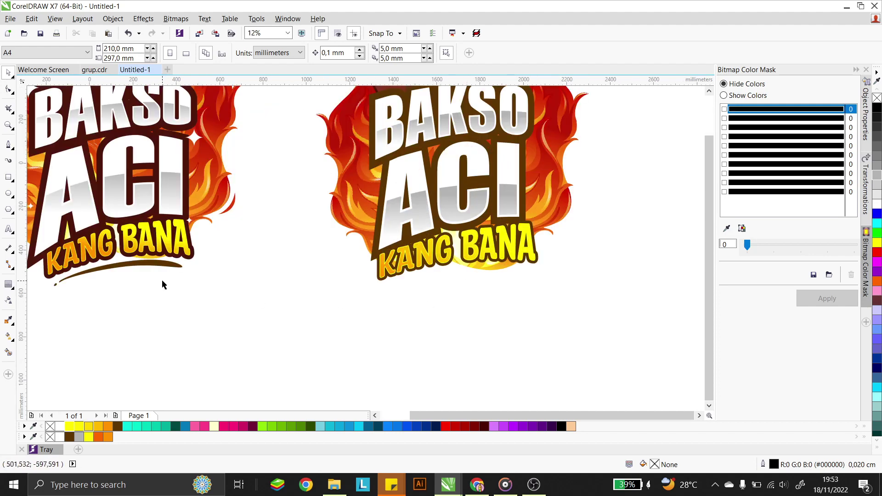
- Draw a closed tapered swoosh about 558 by 78 mm beneath KANG BANA and fill it dark brown (#5E3500) without an outline
{"action": "left_click", "coordinate": [176, 270]}
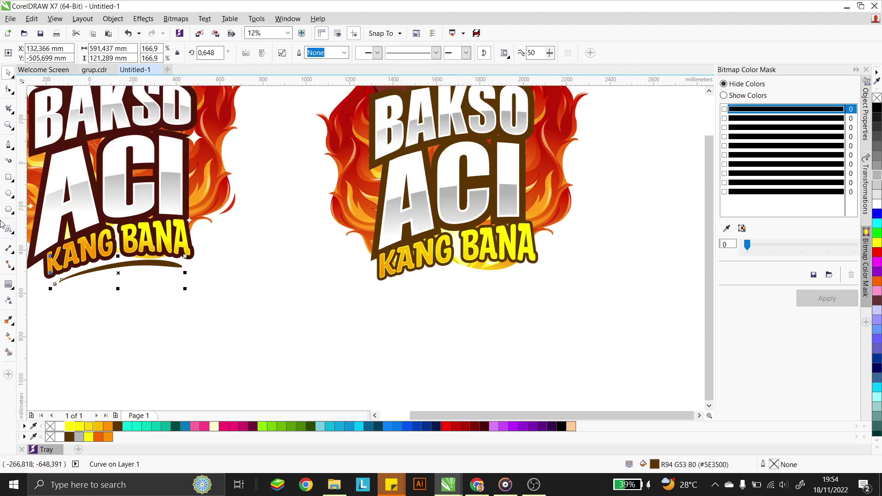
{"action": "left_click", "coordinate": [8, 144]}
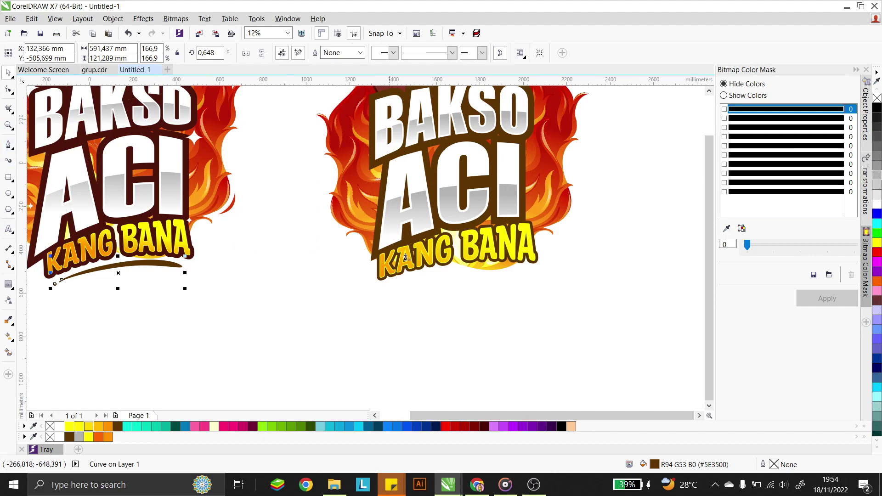
{"action": "scroll", "coordinate": [460, 279], "scroll_direction": "up", "scroll_amount": 2}
{"action": "scroll", "coordinate": [460, 279], "scroll_direction": "up", "scroll_amount": 2}
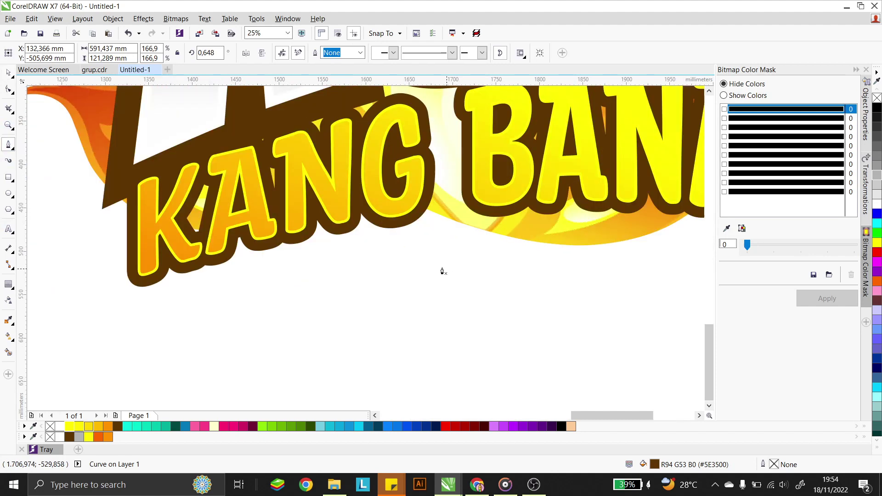
{"action": "left_click", "coordinate": [240, 284]}
{"action": "scroll", "coordinate": [412, 250], "scroll_direction": "down", "scroll_amount": 2}
{"action": "scroll", "coordinate": [456, 239], "scroll_direction": "up", "scroll_amount": 2}
{"action": "left_click_drag", "start_coordinate": [493, 231], "coordinate": [540, 227]}
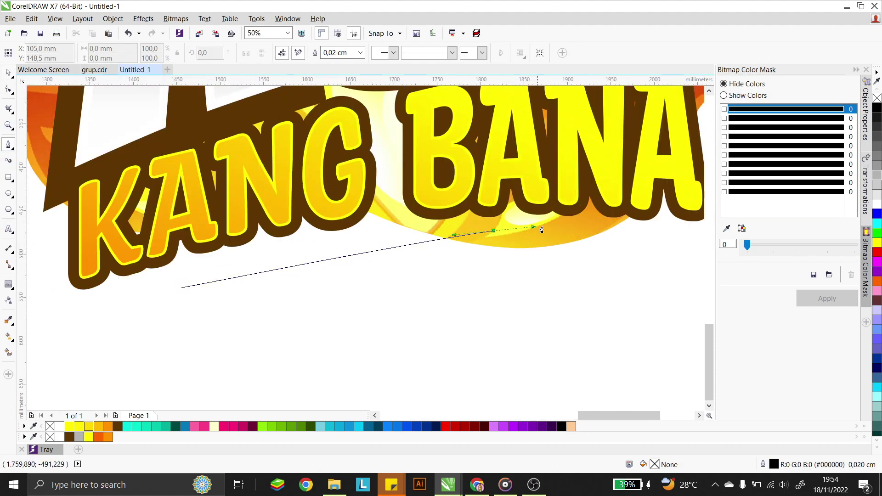
{"action": "left_click_drag", "start_coordinate": [657, 238], "coordinate": [632, 247]}
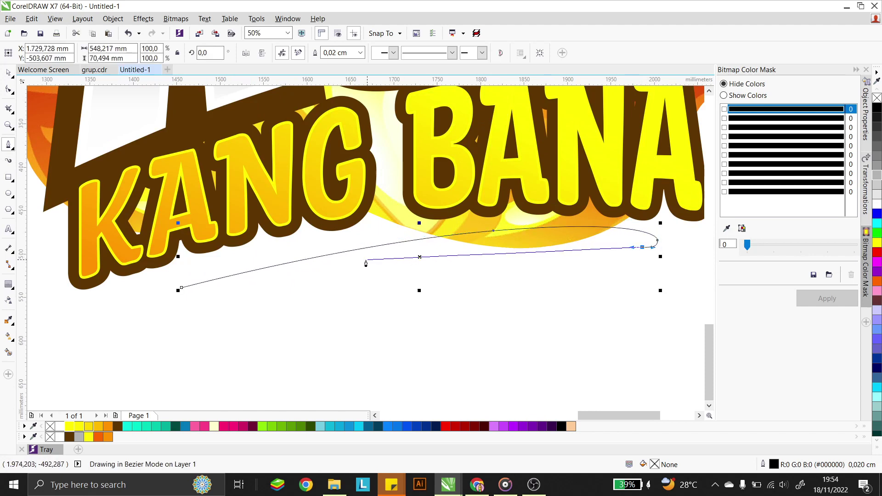
{"action": "left_click_drag", "start_coordinate": [310, 265], "coordinate": [192, 296]}
{"action": "scroll", "coordinate": [192, 296], "scroll_direction": "up", "scroll_amount": 2}
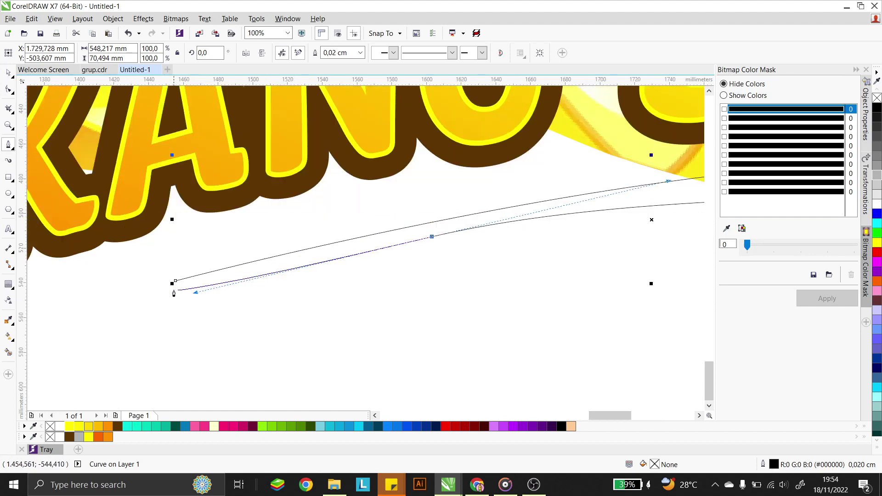
{"action": "scroll", "coordinate": [173, 294], "scroll_direction": "up", "scroll_amount": 1}
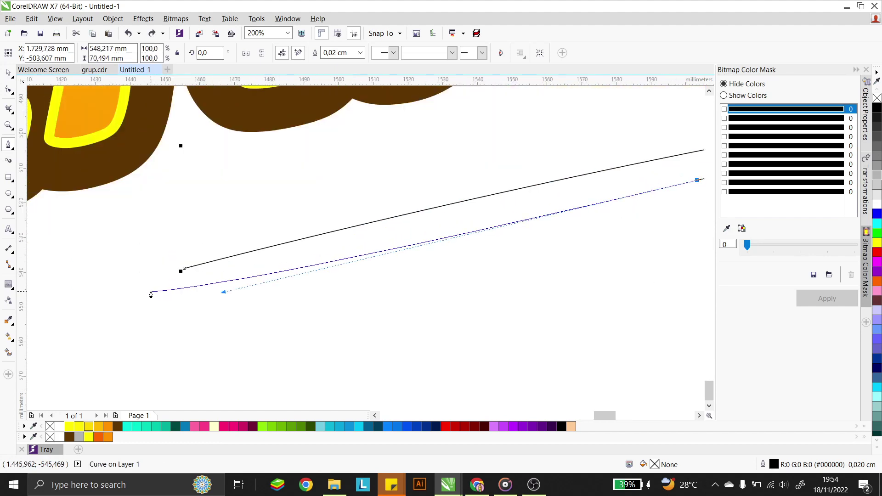
{"action": "left_click_drag", "start_coordinate": [151, 292], "coordinate": [156, 279]}
{"action": "left_click", "coordinate": [184, 268]}
{"action": "scroll", "coordinate": [197, 291], "scroll_direction": "down", "scroll_amount": 2}
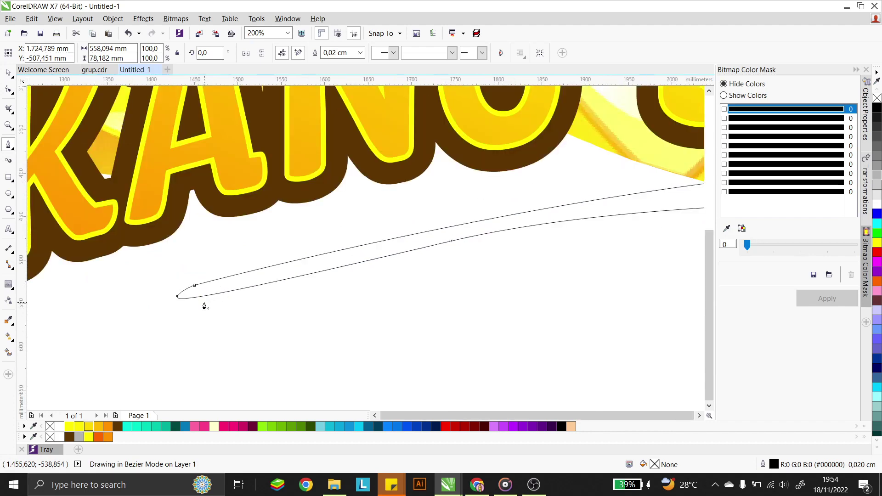
{"action": "scroll", "coordinate": [205, 306], "scroll_direction": "down", "scroll_amount": 3}
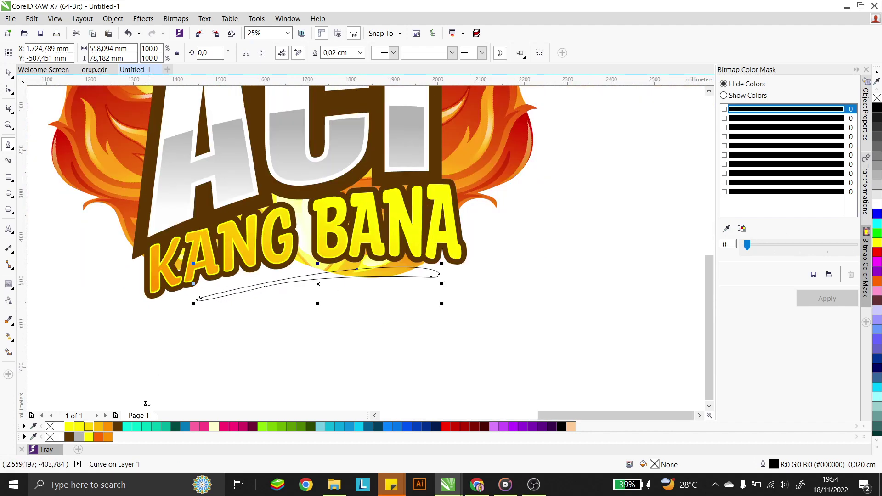
{"action": "left_click", "coordinate": [117, 427]}
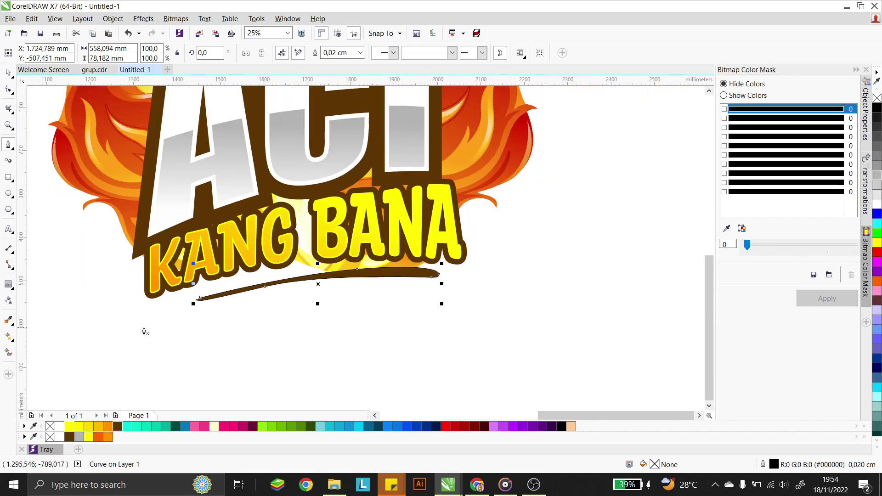
{"action": "right_click", "coordinate": [51, 426]}
- Draw a small teardrop about 22 by 13 mm just left of the swoosh and fill it dark brown without an outline
{"action": "scroll", "coordinate": [151, 331], "scroll_direction": "up", "scroll_amount": 3}
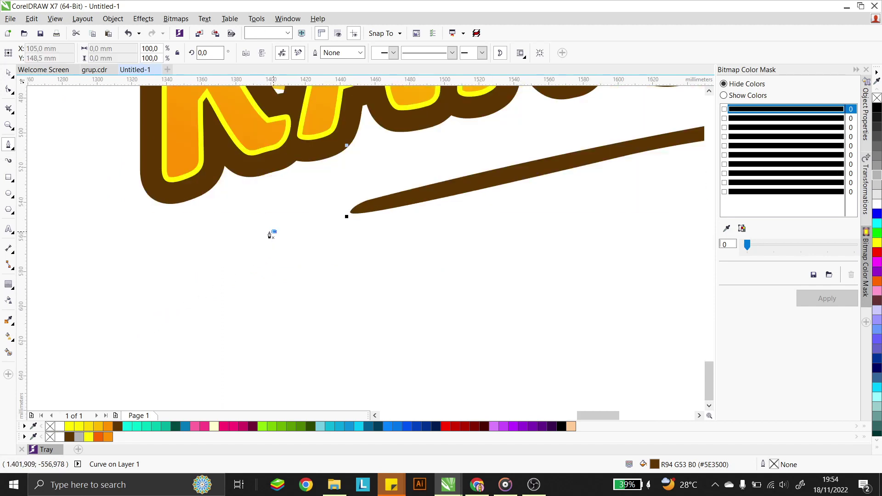
{"action": "mouse_move", "coordinate": [274, 231]}
{"action": "left_mouse_down"}
{"action": "mouse_move", "coordinate": [264, 234]}
{"action": "mouse_move", "coordinate": [278, 256]}
{"action": "mouse_move", "coordinate": [303, 225]}
{"action": "left_mouse_up"}
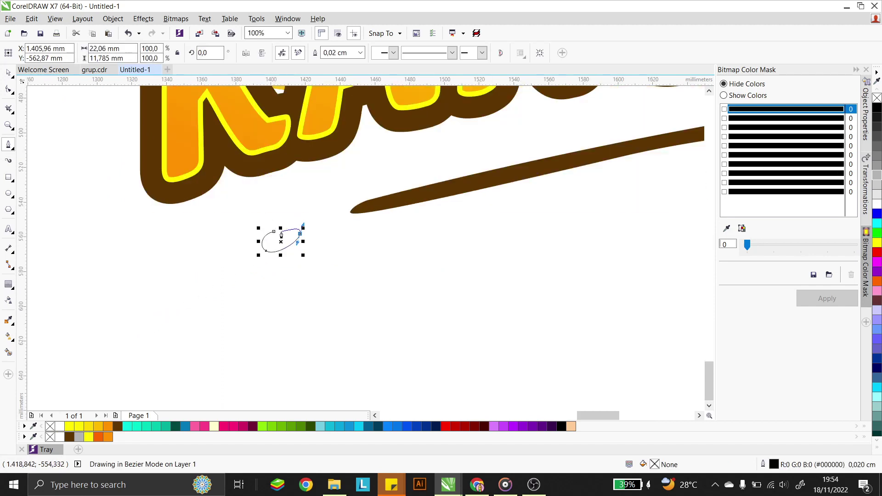
{"action": "left_click", "coordinate": [274, 231]}
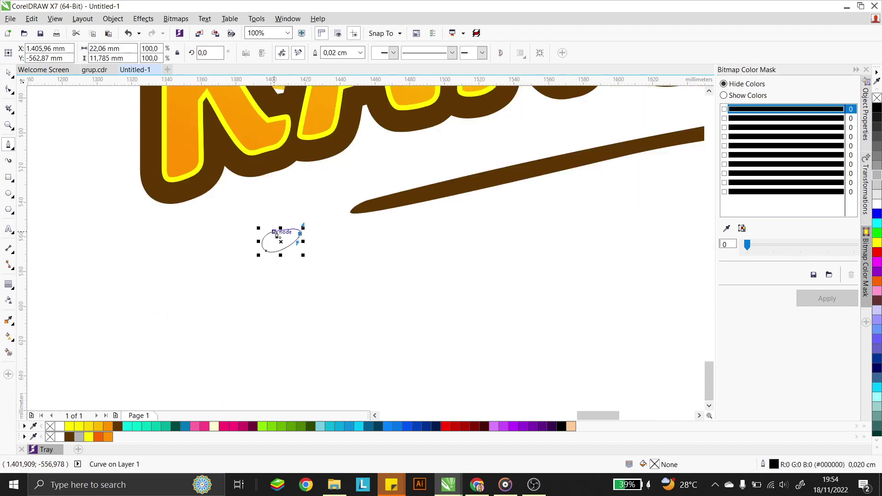
{"action": "left_click", "coordinate": [9, 72]}
{"action": "scroll", "coordinate": [282, 244], "scroll_direction": "up", "scroll_amount": 2}
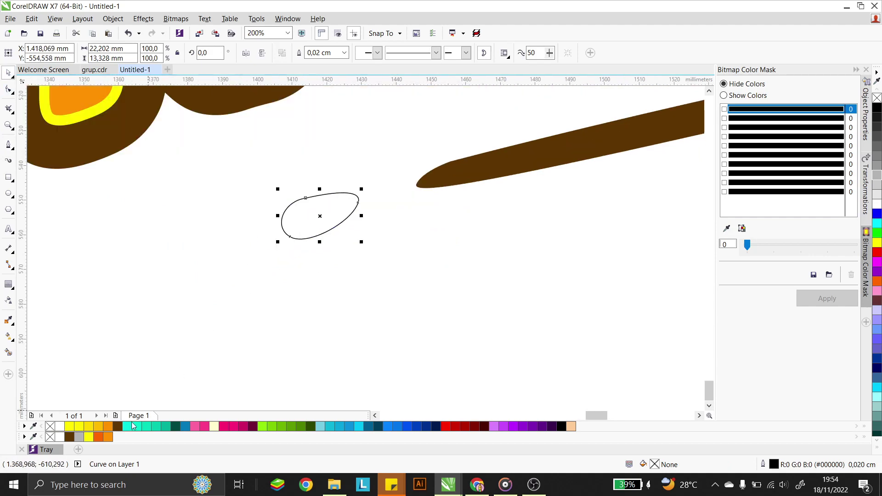
{"action": "left_click", "coordinate": [119, 426]}
{"action": "right_click", "coordinate": [51, 426]}
{"action": "scroll", "coordinate": [264, 266], "scroll_direction": "down", "scroll_amount": 4}
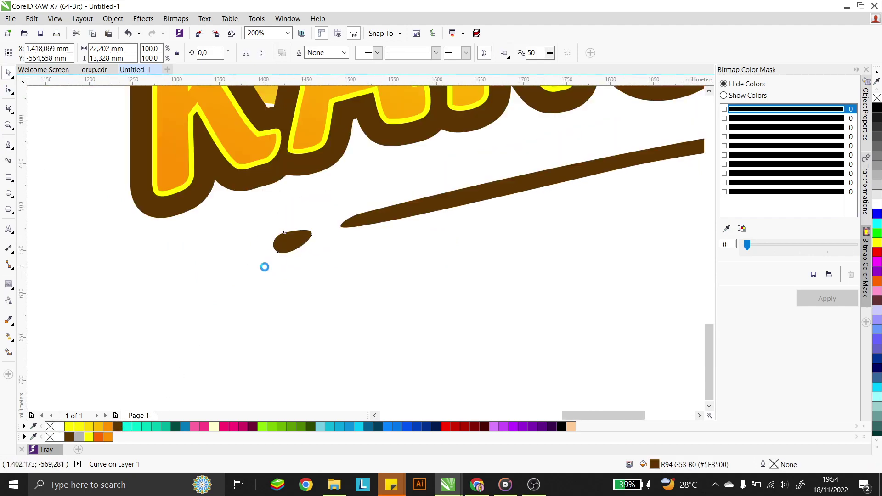
{"action": "left_click", "coordinate": [362, 271]}
- Compare the new underline with the reference logo and inspect the reference's white four-pointed sparkles
{"action": "scroll", "coordinate": [361, 271], "scroll_direction": "down", "scroll_amount": 5}
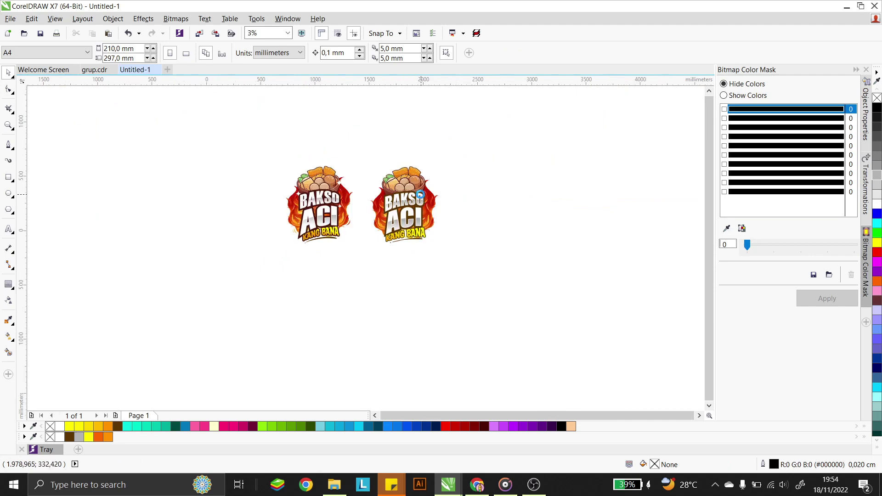
{"action": "scroll", "coordinate": [402, 290], "scroll_direction": "up", "scroll_amount": 1}
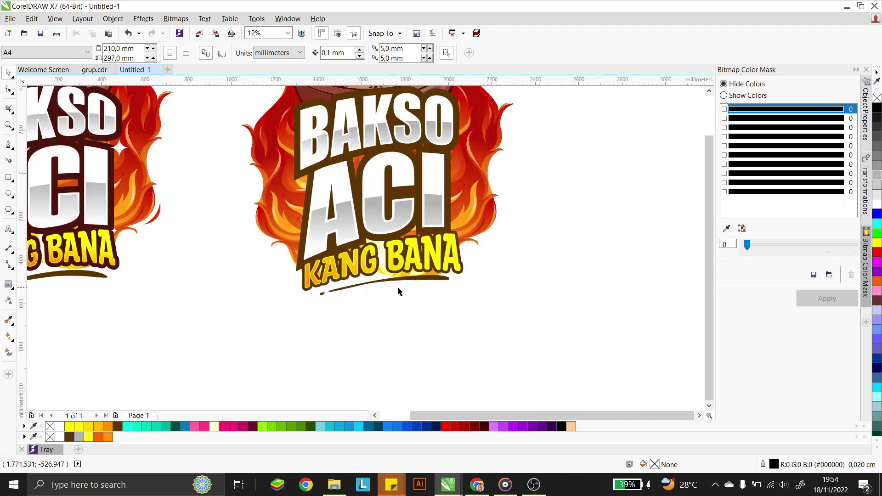
{"action": "left_click", "coordinate": [405, 282]}
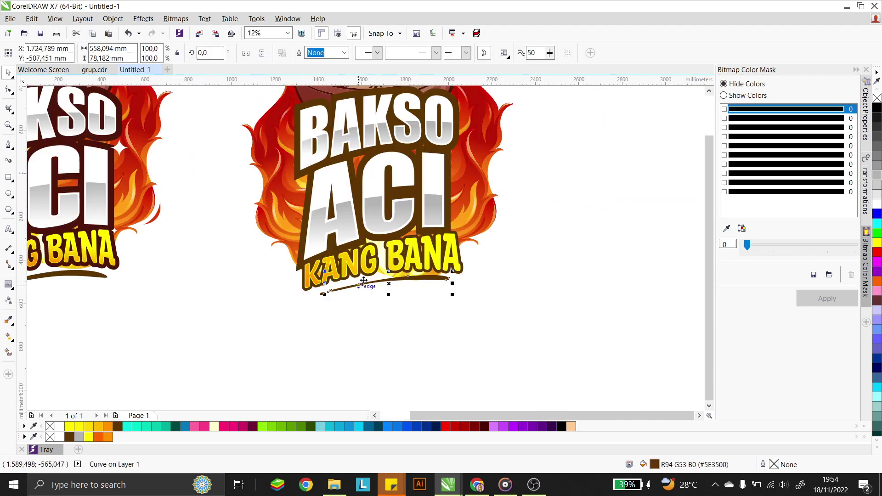
{"action": "left_click", "coordinate": [436, 309]}
{"action": "scroll", "coordinate": [430, 297], "scroll_direction": "down", "scroll_amount": 1}
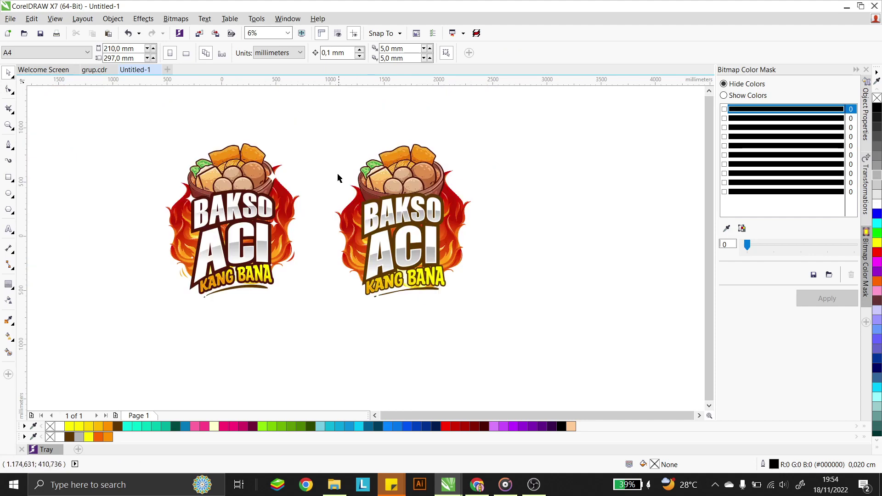
{"action": "scroll", "coordinate": [275, 172], "scroll_direction": "up", "scroll_amount": 1}
{"action": "left_click", "coordinate": [272, 183]}
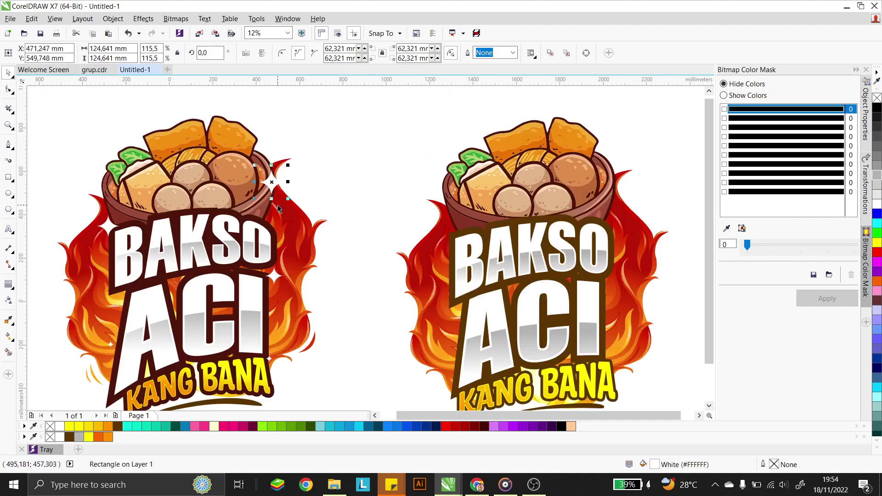
{"action": "left_click", "coordinate": [274, 275]}
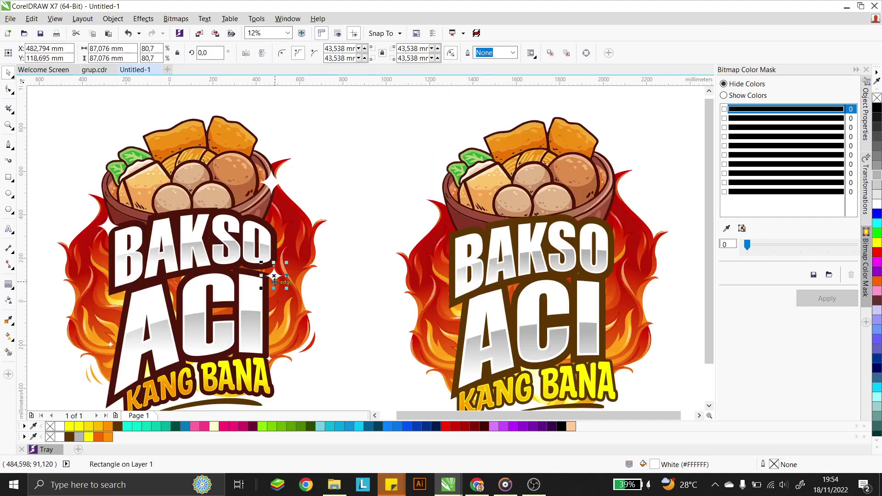
- Draw a square about 68 mm wide between the logos and turn it into a four-pointed sparkle with 33.867 mm scalloped corners
{"action": "left_click", "coordinate": [7, 179]}
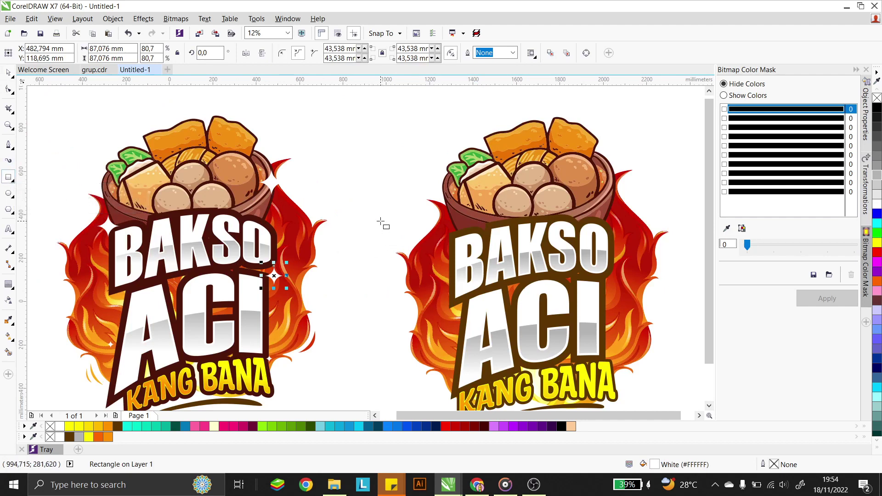
{"action": "left_click_drag", "start_coordinate": [380, 220], "coordinate": [395, 235]}
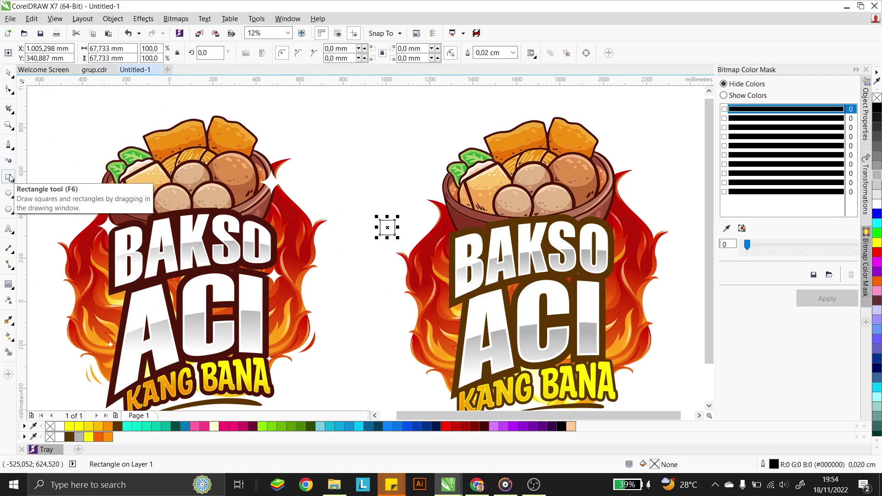
{"action": "left_click", "coordinate": [8, 70]}
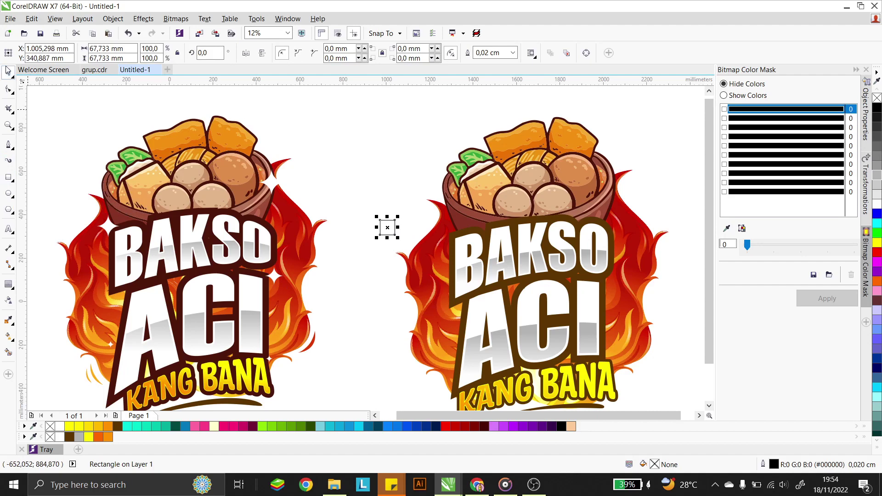
{"action": "left_click", "coordinate": [10, 89]}
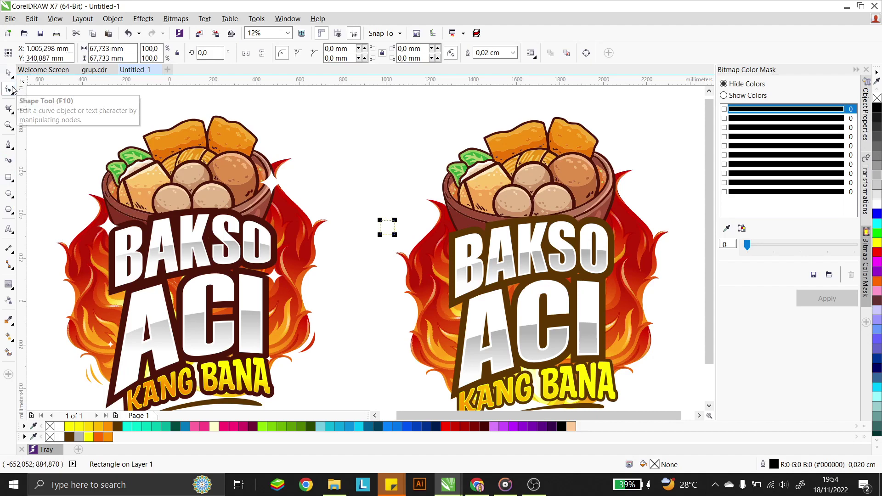
{"action": "scroll", "coordinate": [394, 226], "scroll_direction": "up", "scroll_amount": 1}
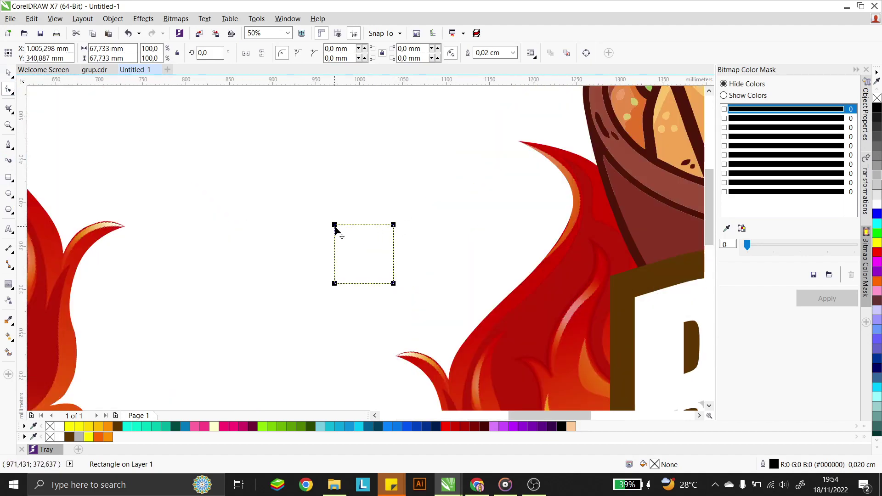
{"action": "left_click_drag", "start_coordinate": [336, 227], "coordinate": [371, 267]}
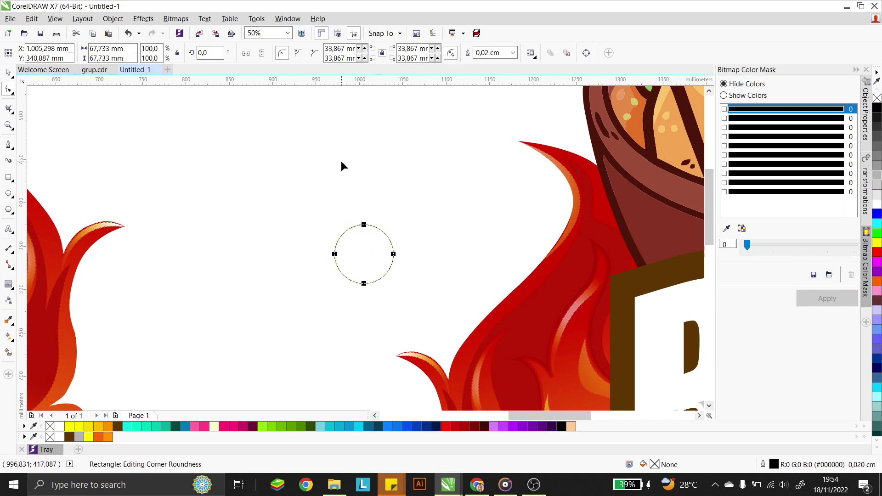
{"action": "left_click", "coordinate": [298, 54]}
{"action": "scroll", "coordinate": [416, 242], "scroll_direction": "down", "scroll_amount": 4}
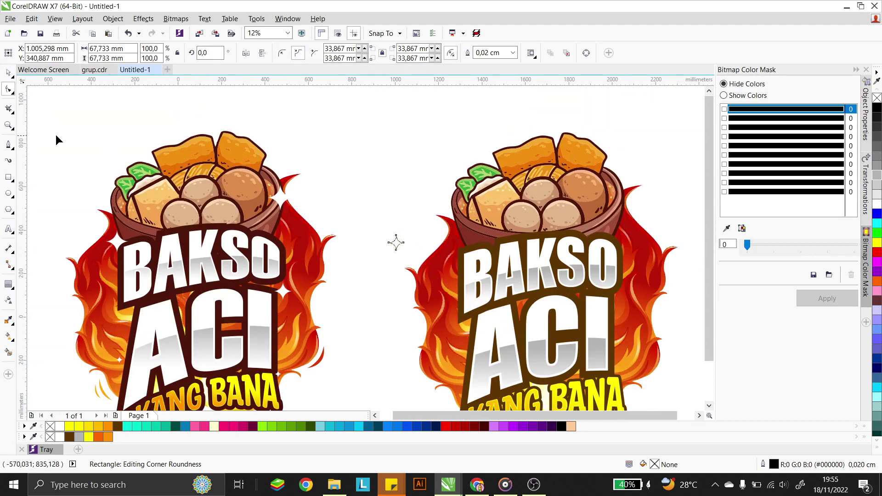
- Place the sparkle at the upper-left corner of BAKSO, scale it to about 77 mm, and fill it white without an outline
{"action": "left_click", "coordinate": [7, 73]}
{"action": "left_click_drag", "start_coordinate": [398, 244], "coordinate": [465, 252]}
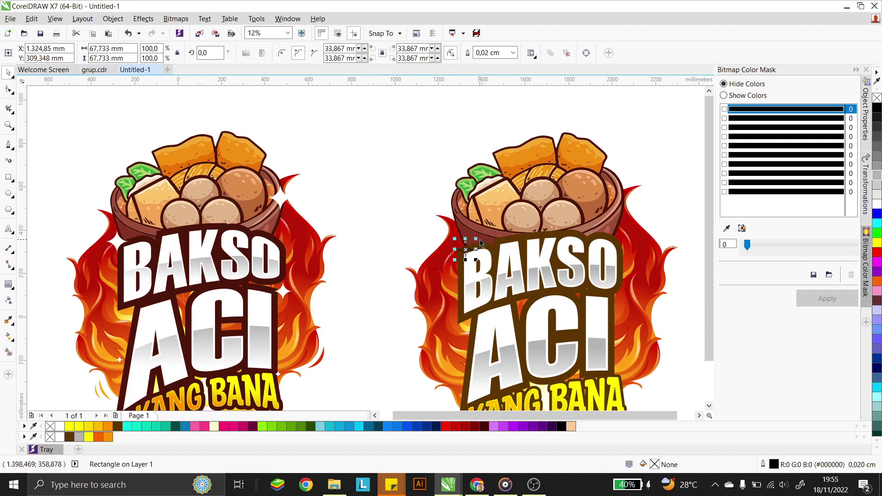
{"action": "left_click_drag", "start_coordinate": [478, 239], "coordinate": [436, 252]}
{"action": "scroll", "coordinate": [474, 247], "scroll_direction": "up", "scroll_amount": 2}
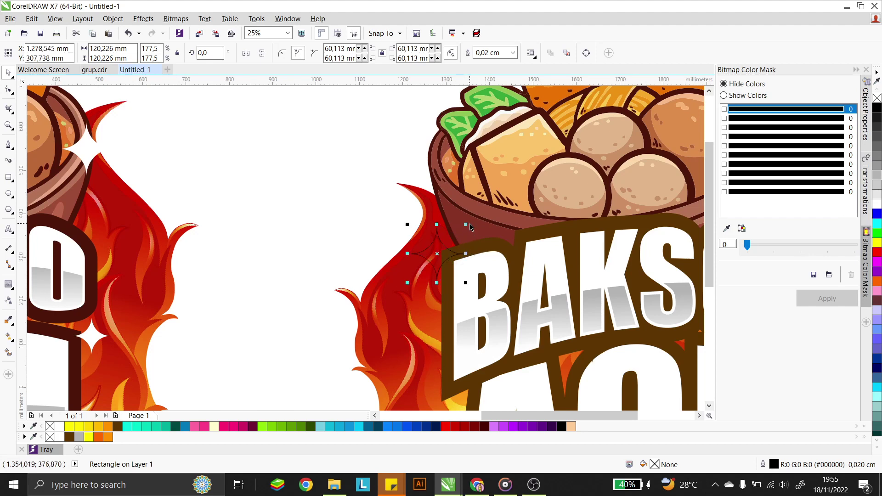
{"action": "left_click_drag", "start_coordinate": [467, 224], "coordinate": [435, 249]}
{"action": "left_click", "coordinate": [876, 202]}
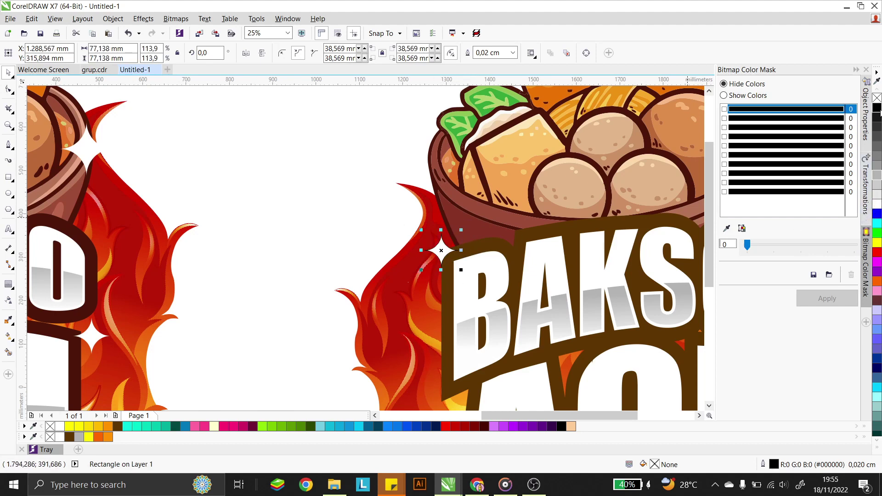
{"action": "right_click", "coordinate": [876, 98]}
{"action": "scroll", "coordinate": [372, 267], "scroll_direction": "down", "scroll_amount": 2}
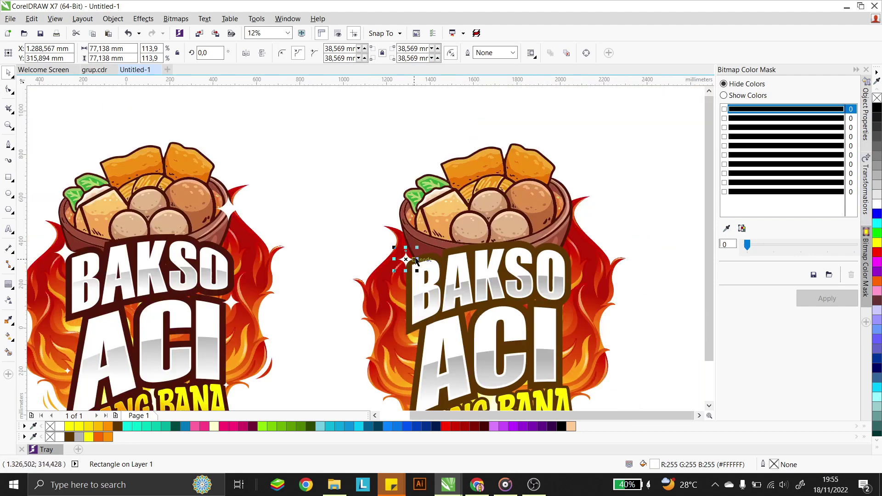
- Copy the white sparkle to the bowl's right edge and enlarge the copy to about 129 mm
{"action": "left_click_drag", "start_coordinate": [407, 259], "coordinate": [574, 190]}
{"action": "right_click", "coordinate": [568, 217]}
{"action": "scroll", "coordinate": [587, 210], "scroll_direction": "up", "scroll_amount": 1}
{"action": "left_click_drag", "start_coordinate": [541, 218], "coordinate": [540, 223]}
{"action": "scroll", "coordinate": [540, 218], "scroll_direction": "down", "scroll_amount": 1}
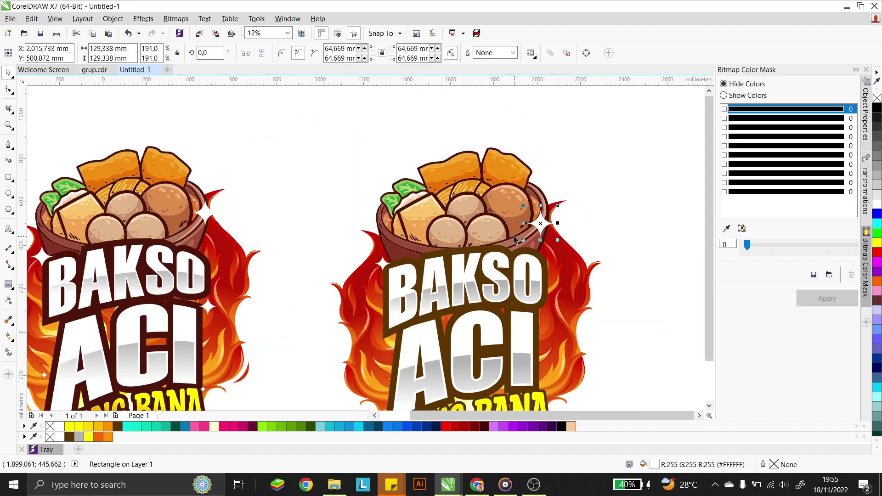
- Copy the 77 mm sparkle to the right side of the lettering, between BAKSO and ACI
{"action": "left_click_drag", "start_coordinate": [390, 267], "coordinate": [549, 313]}
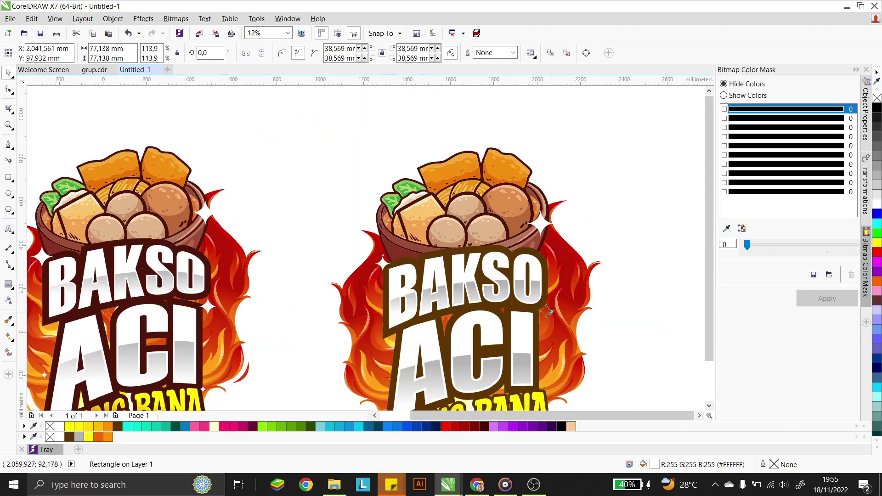
{"action": "left_click", "coordinate": [572, 221]}
{"action": "scroll", "coordinate": [303, 254], "scroll_direction": "down", "scroll_amount": 3}
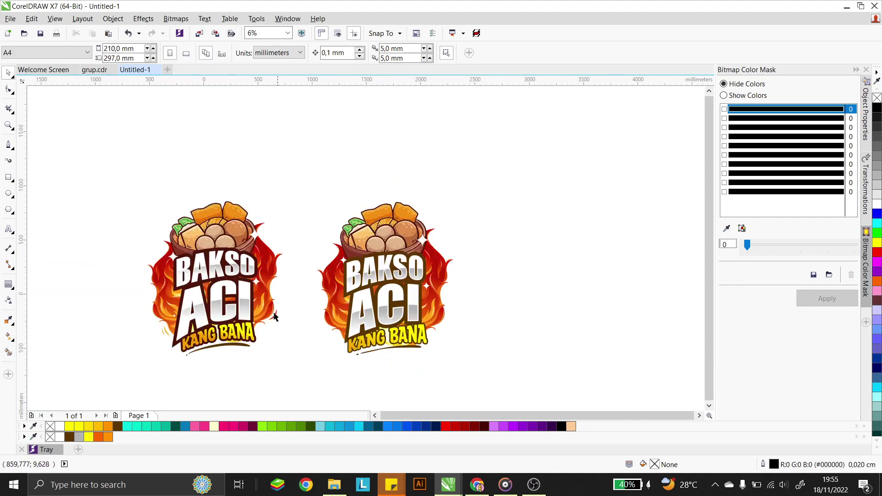
- Draw a closed curved flame sliver about 78 mm wide and 97 mm high beside the right copy's lower-right flame with the Pen tool
{"action": "scroll", "coordinate": [264, 328], "scroll_direction": "up", "scroll_amount": 2}
{"action": "left_click", "coordinate": [74, 324]}
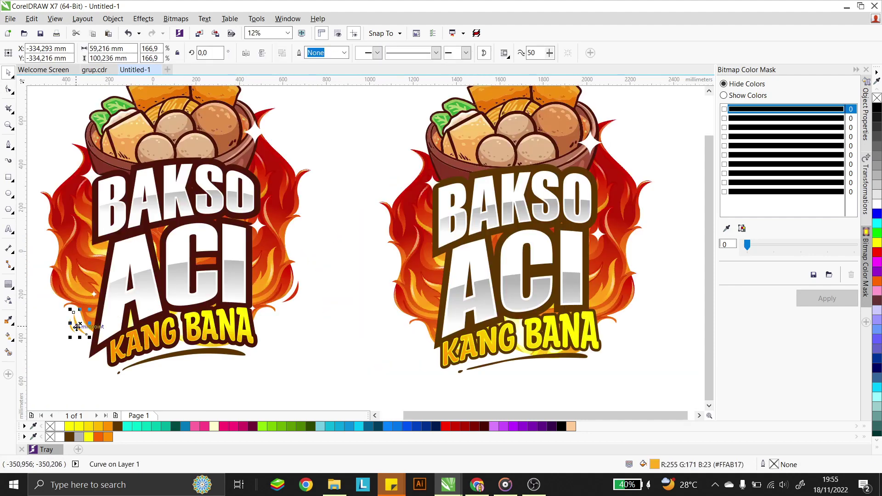
{"action": "left_click", "coordinate": [9, 146]}
{"action": "scroll", "coordinate": [649, 304], "scroll_direction": "up", "scroll_amount": 2}
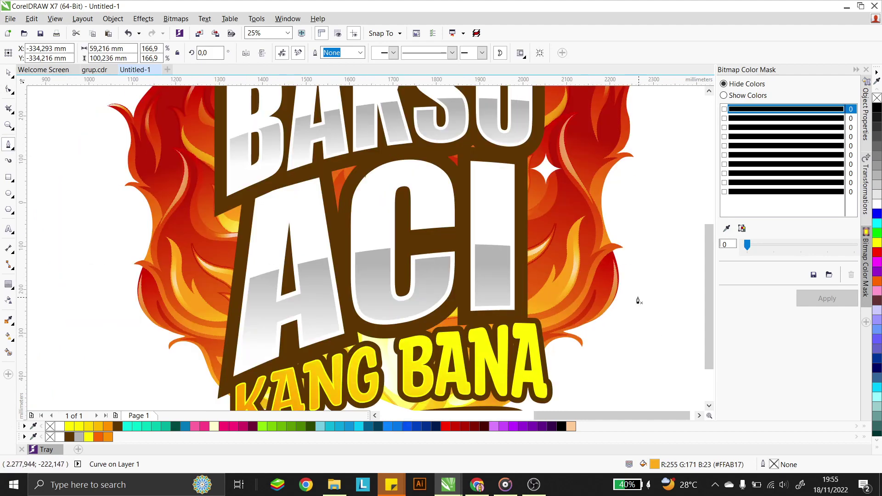
{"action": "left_click", "coordinate": [626, 288]}
{"action": "left_click_drag", "start_coordinate": [613, 317], "coordinate": [602, 330]}
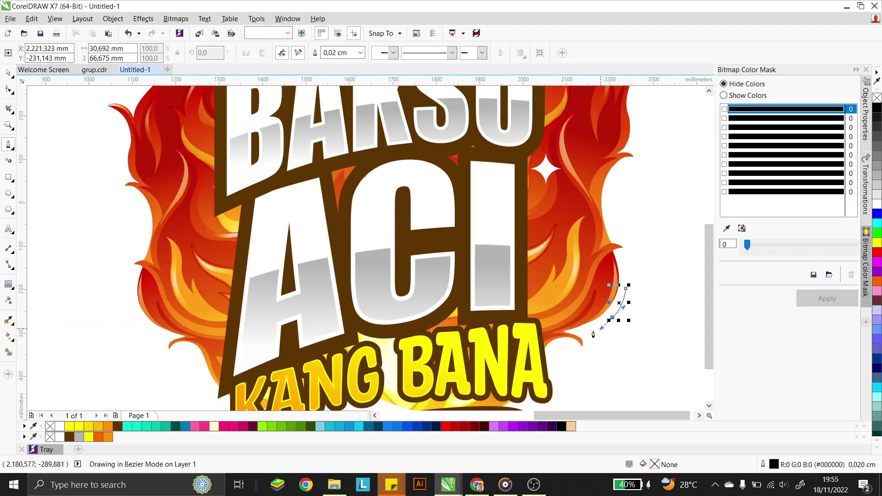
{"action": "left_click", "coordinate": [592, 330]}
{"action": "left_click", "coordinate": [626, 289]}
{"action": "left_click_drag", "start_coordinate": [633, 331], "coordinate": [630, 329]}
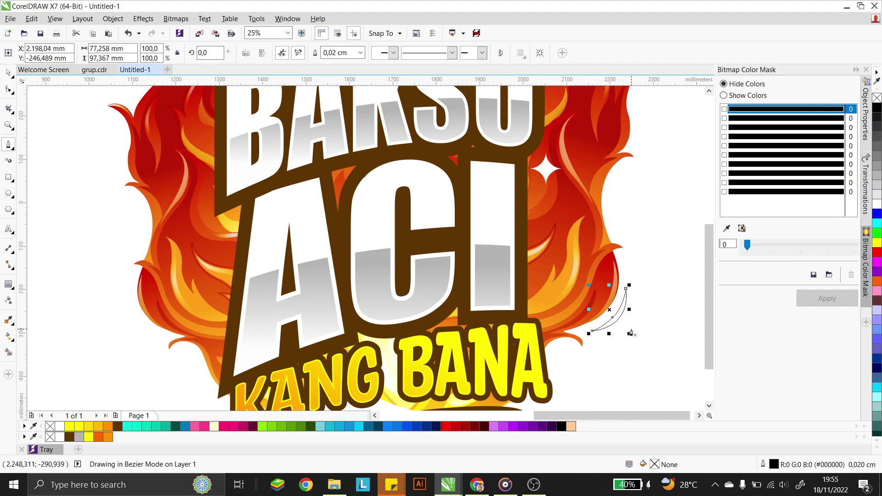
- Draw two curved flame slivers beside the recreated logo's lower-left flame, the outer one about 68 mm wide and 61 mm high
{"action": "scroll", "coordinate": [592, 262], "scroll_direction": "down", "scroll_amount": 1}
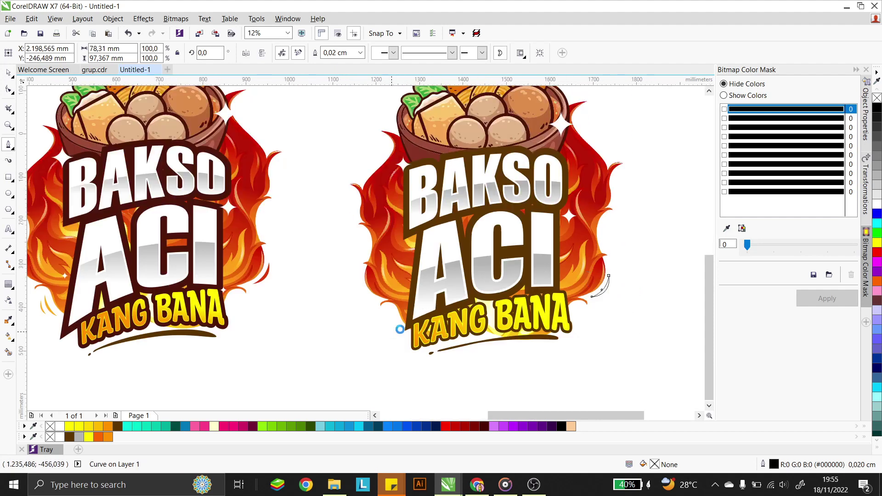
{"action": "scroll", "coordinate": [393, 335], "scroll_direction": "up", "scroll_amount": 2}
{"action": "left_click", "coordinate": [396, 292]}
{"action": "left_click_drag", "start_coordinate": [402, 321], "coordinate": [404, 323]}
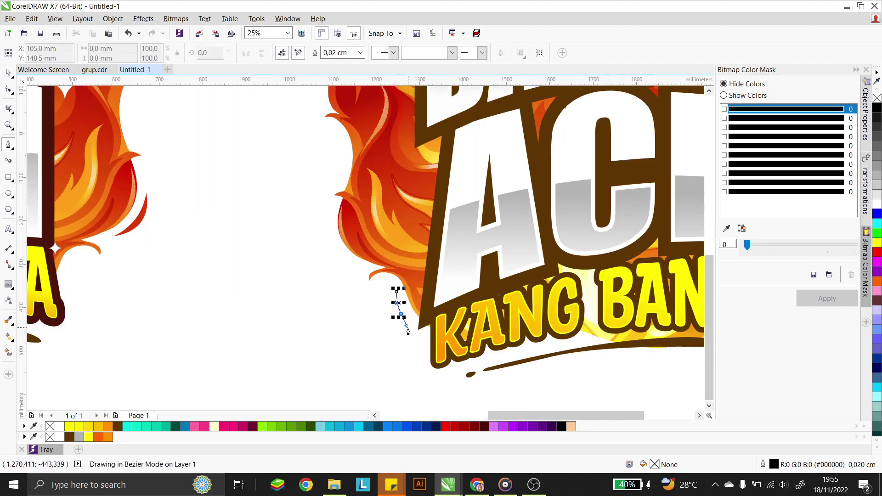
{"action": "left_click", "coordinate": [408, 328]}
{"action": "left_click_drag", "start_coordinate": [396, 292], "coordinate": [387, 338]}
{"action": "left_click", "coordinate": [385, 311]}
{"action": "left_click", "coordinate": [414, 337]}
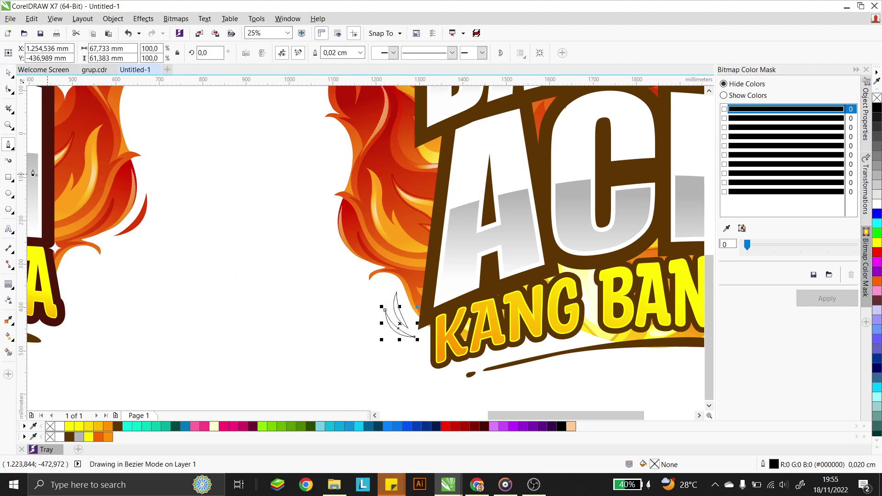
- Fill the three flame slivers with orange #FF9100 and remove their outlines
{"action": "key", "text": "space"}
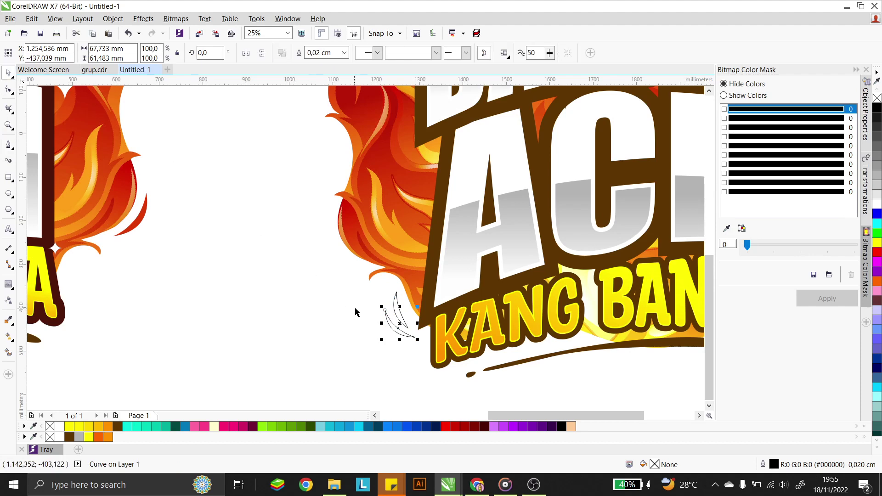
{"action": "left_click", "coordinate": [393, 304], "text": "shift"}
{"action": "scroll", "coordinate": [305, 333], "scroll_direction": "down", "scroll_amount": 1}
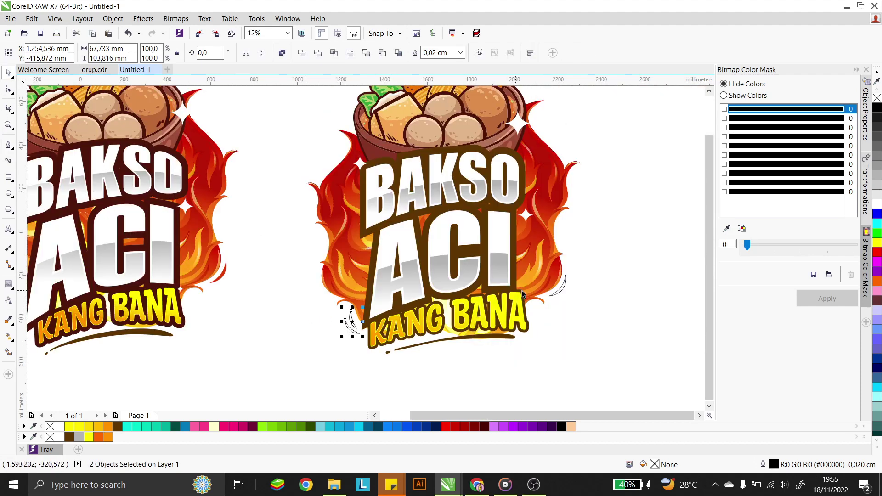
{"action": "scroll", "coordinate": [561, 305], "scroll_direction": "up", "scroll_amount": 2}
{"action": "left_click", "coordinate": [557, 292], "text": "shift"}
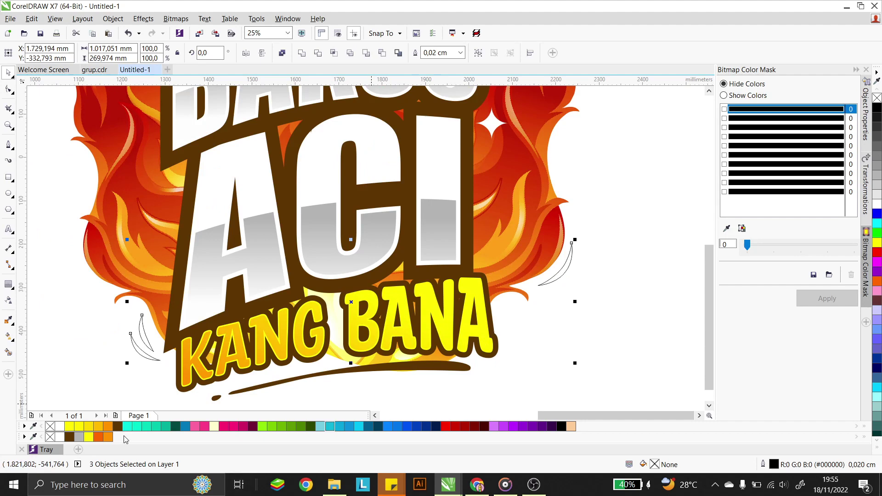
{"action": "left_click", "coordinate": [108, 436]}
{"action": "right_click", "coordinate": [49, 427]}
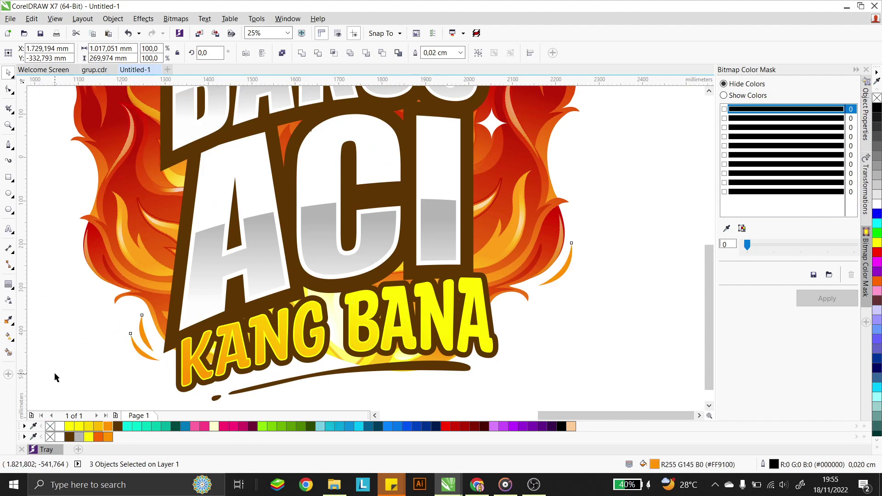
{"action": "left_click", "coordinate": [55, 376]}
- Frame both logos in the view and compare them in a full-screen preview
{"action": "scroll", "coordinate": [399, 299], "scroll_direction": "down", "scroll_amount": 2}
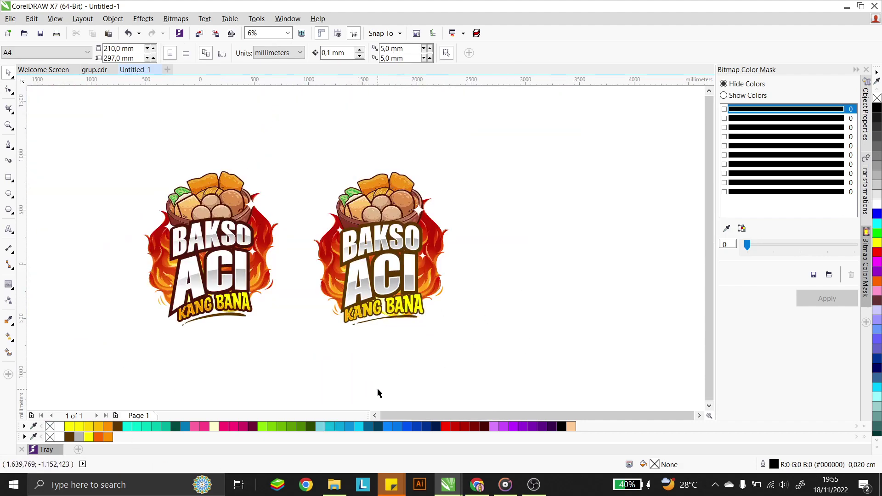
{"action": "left_click", "coordinate": [9, 123]}
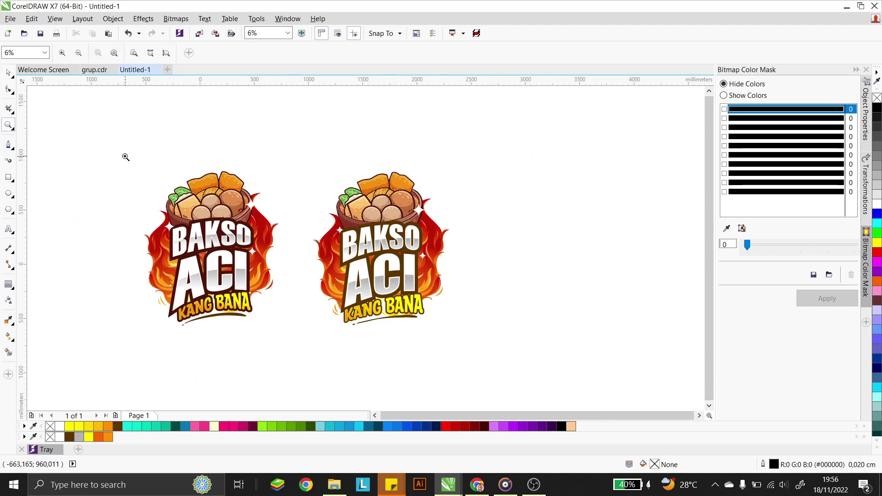
{"action": "left_click_drag", "start_coordinate": [114, 147], "coordinate": [470, 332]}
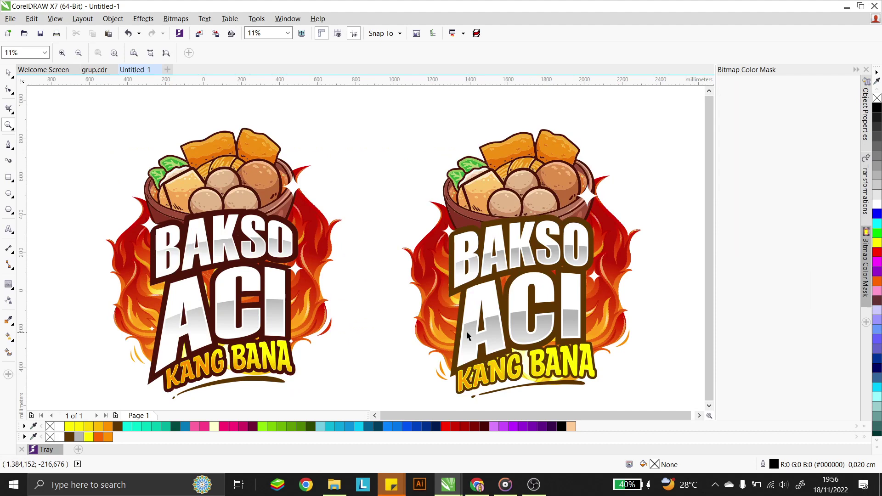
{"action": "key", "text": "F9"}
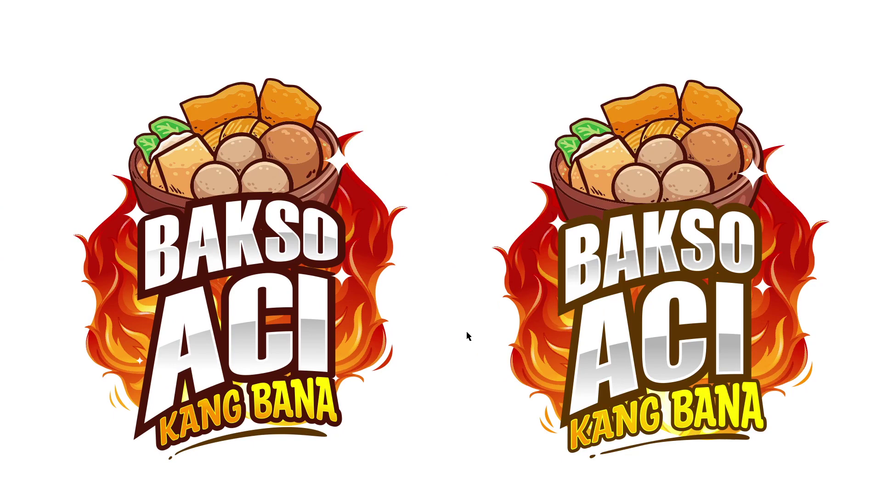